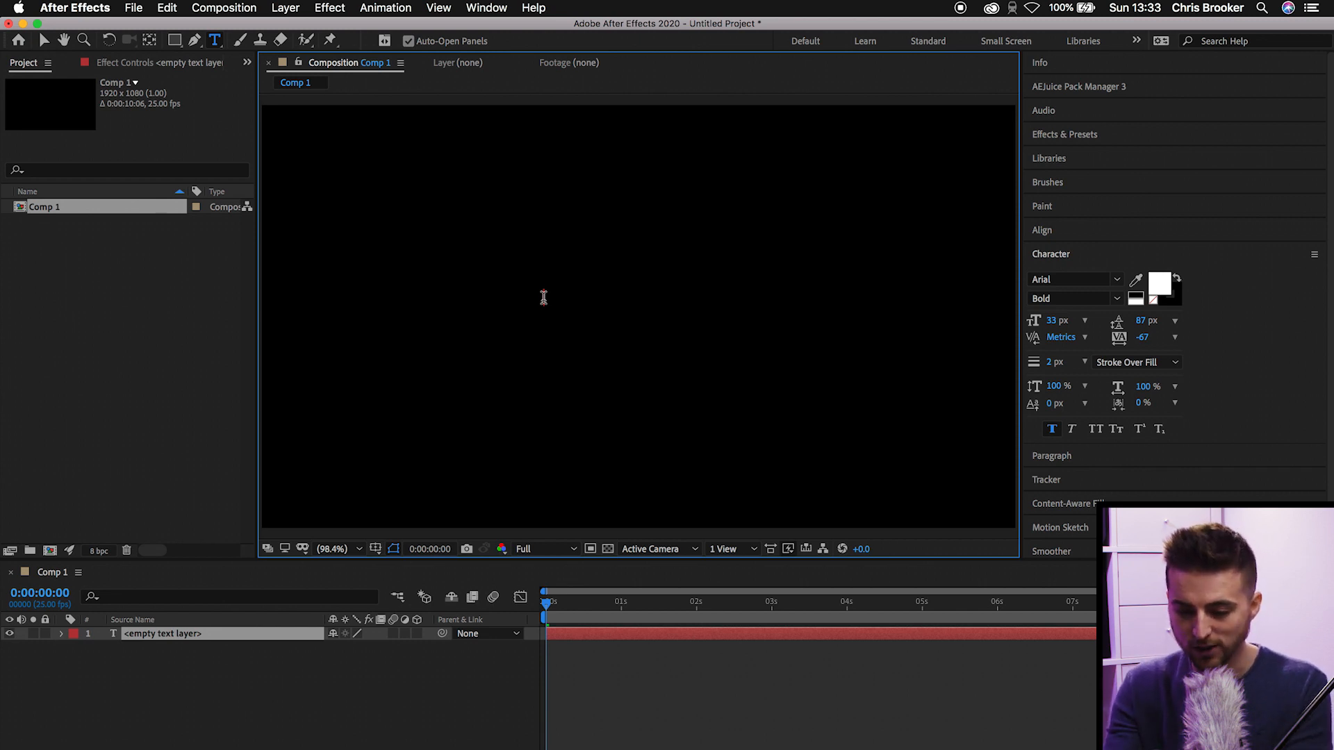
- Enter the letter B in the new text layer, remove its stroke and set its font size to 195 px
text(B)
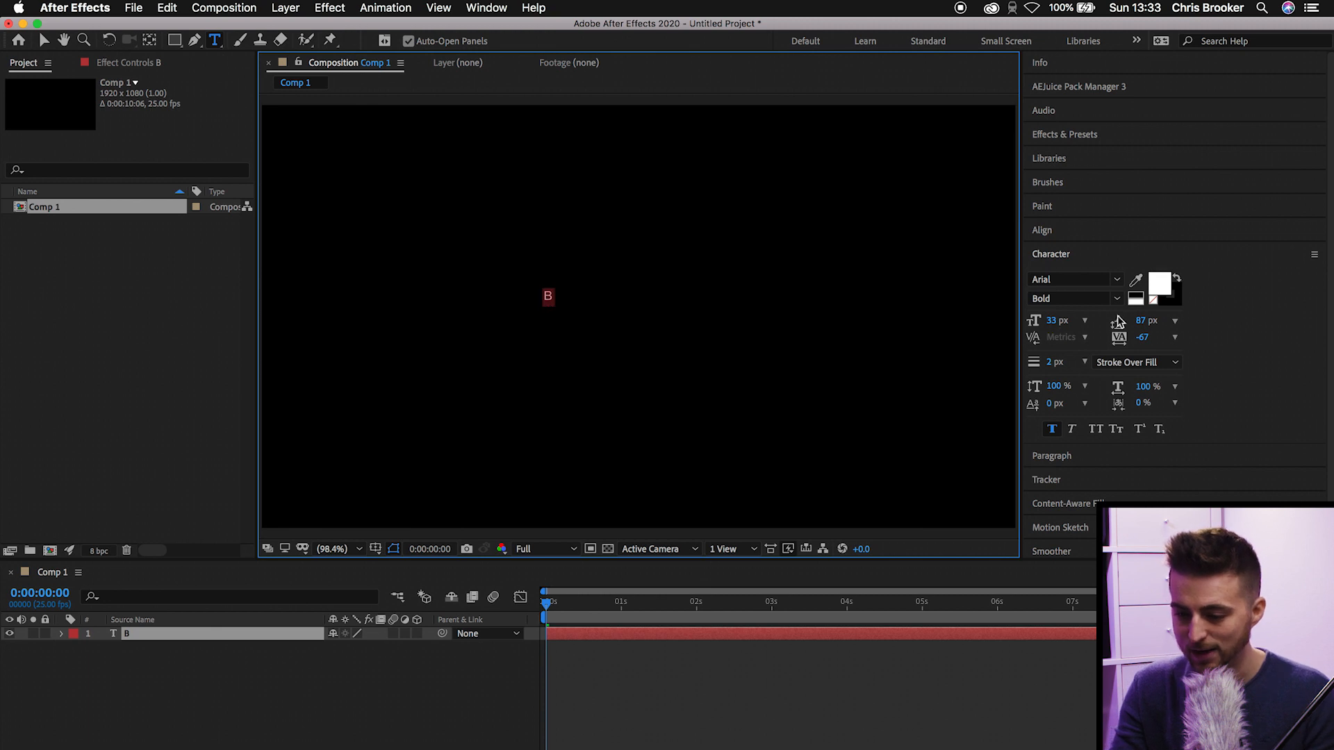
drag(1054, 321, 1164, 315)
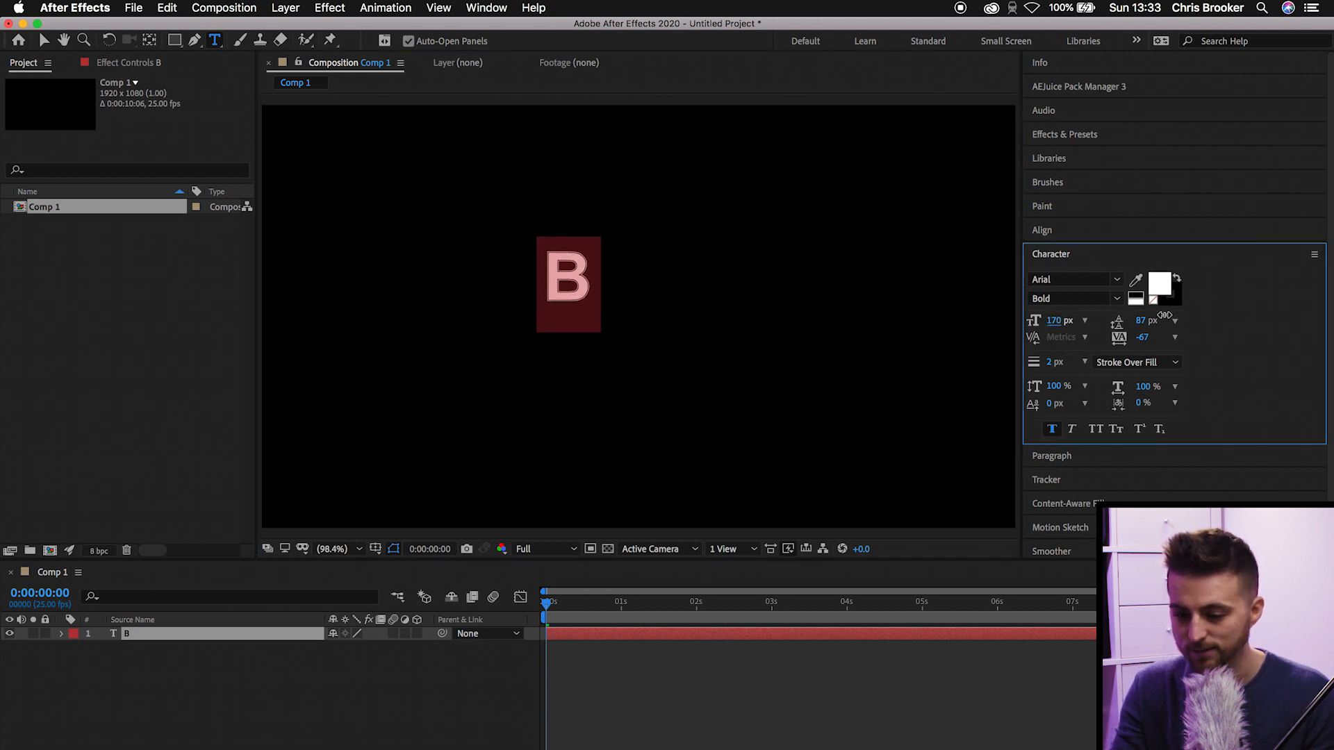
click(1155, 302)
click(1157, 285)
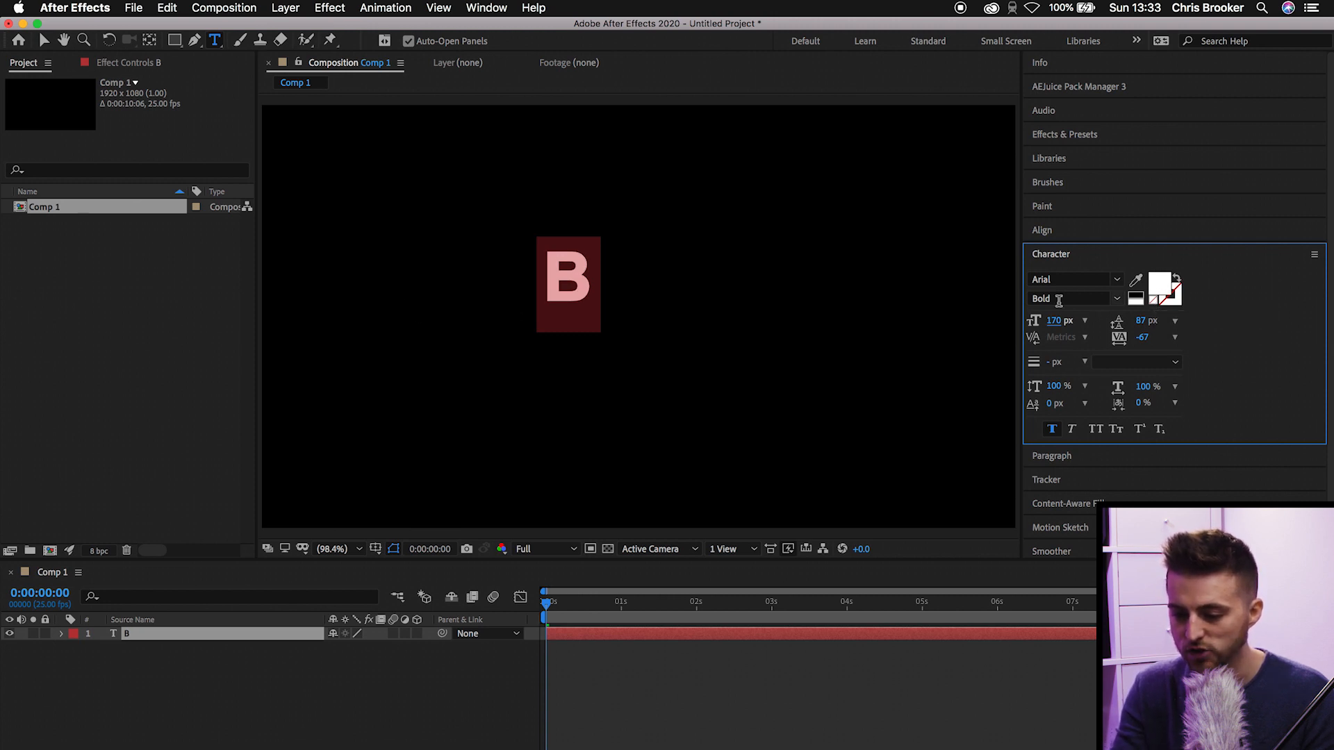
drag(1055, 321, 1085, 321)
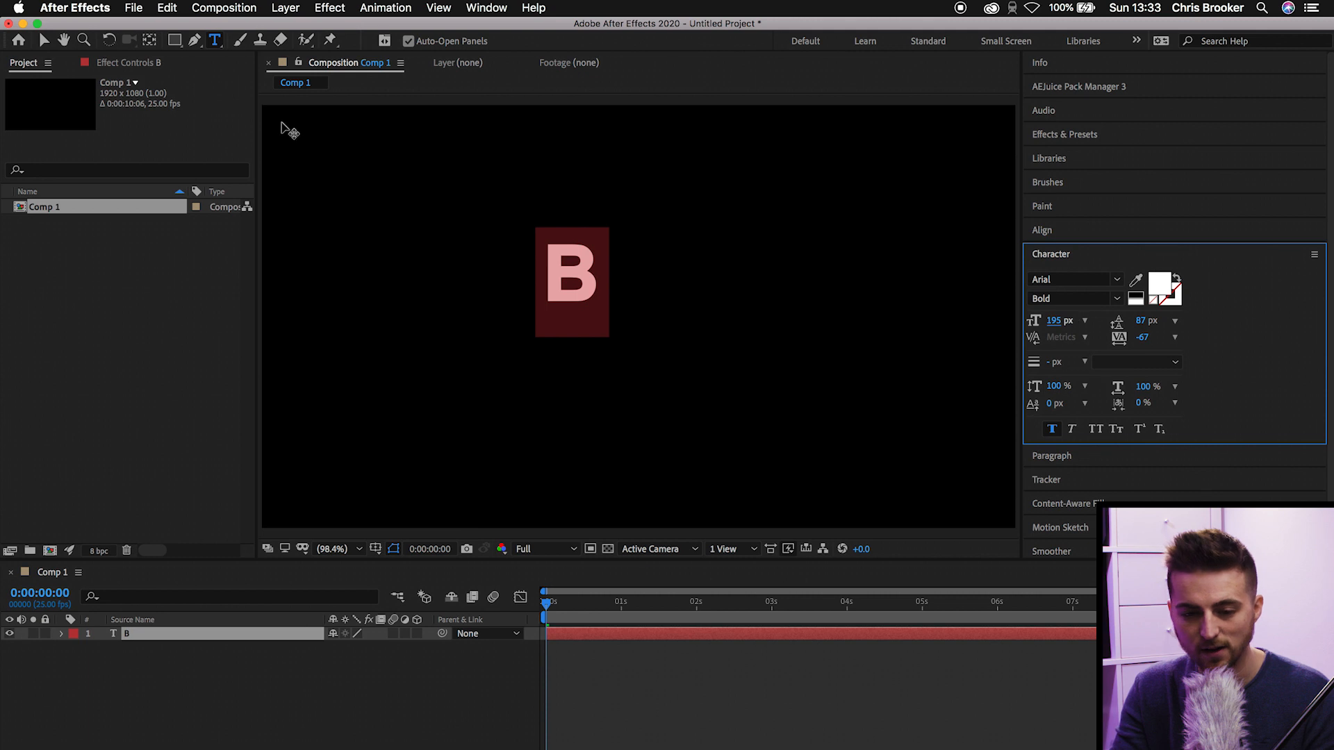
click(44, 40)
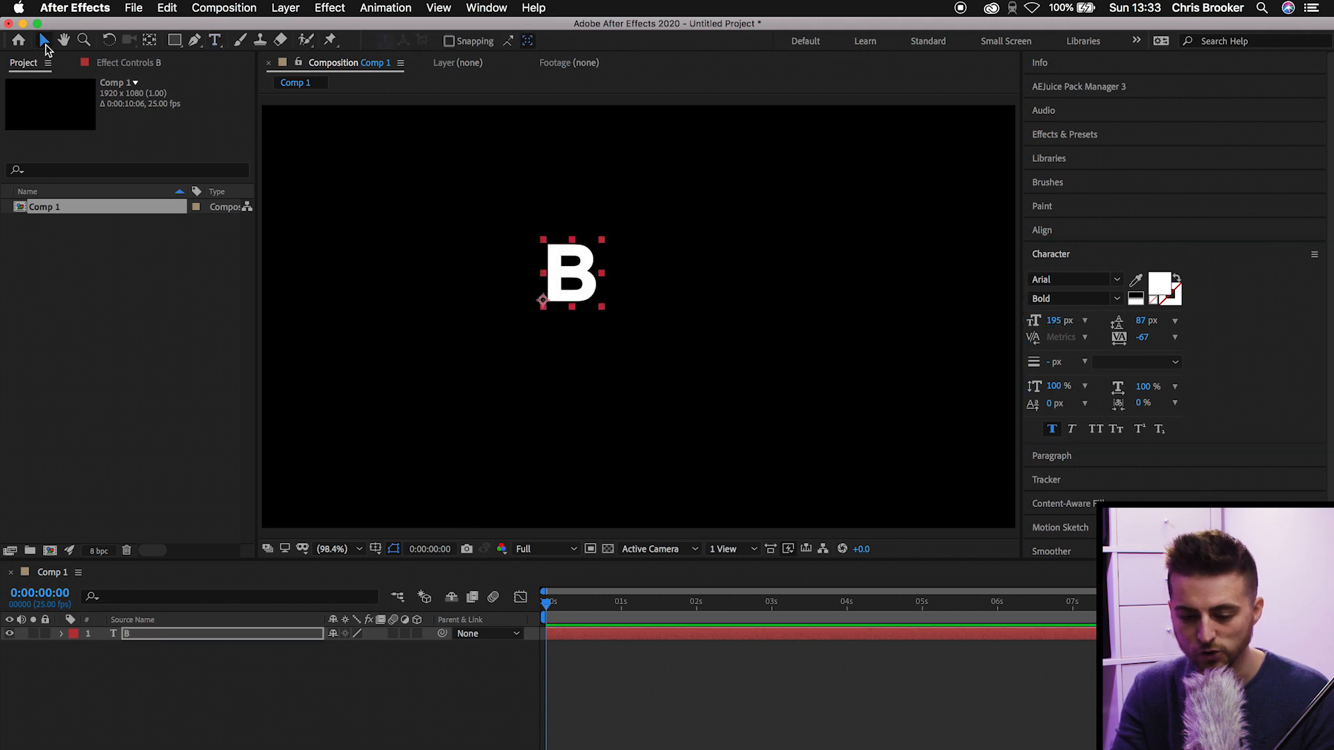
- Display the composition grid and move the letter B left, onto the middle horizontal grid line
click(375, 549)
click(388, 579)
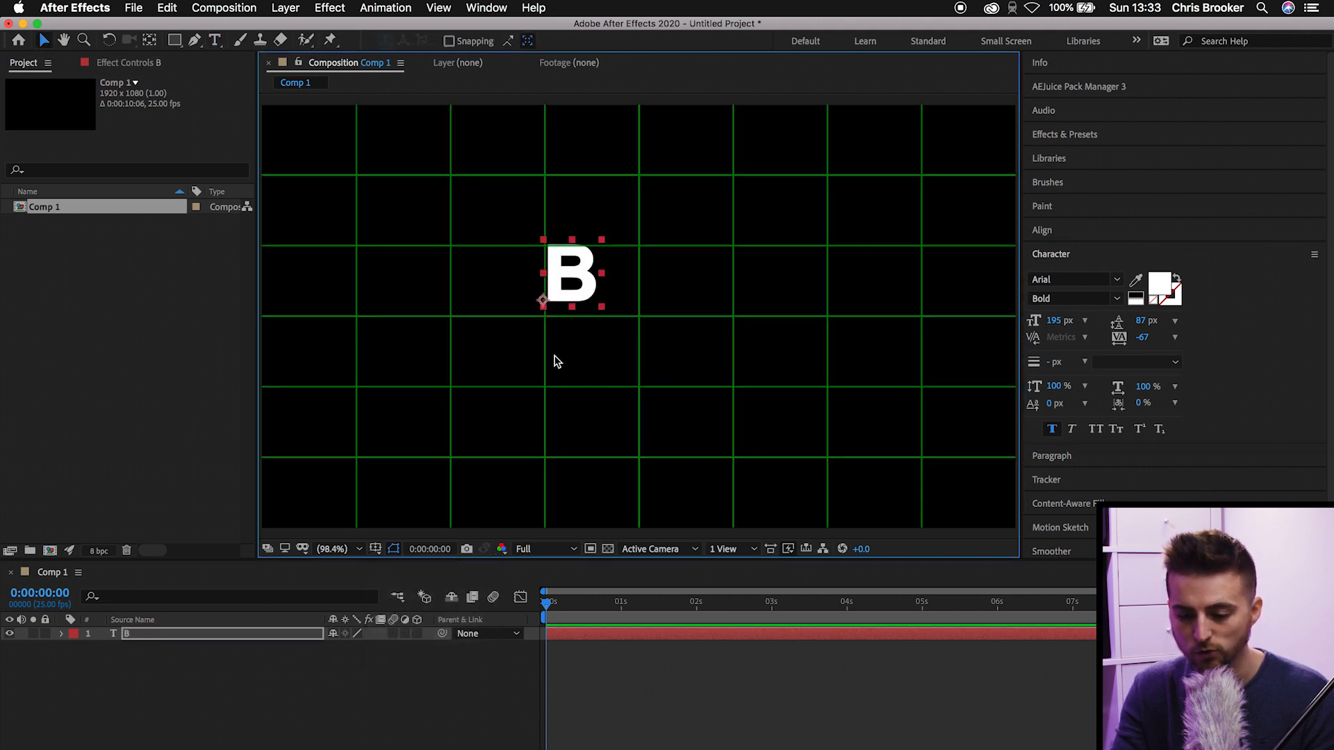
drag(582, 300, 493, 345)
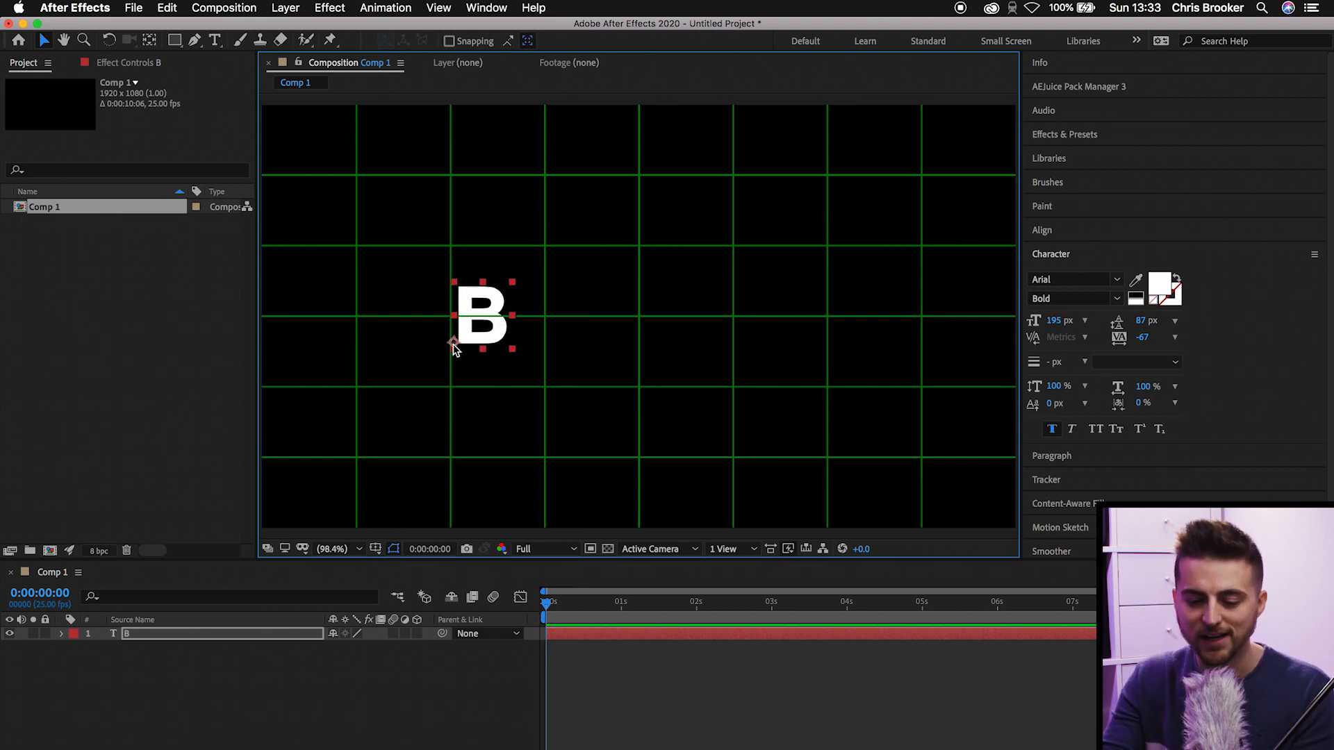
- Centre the letter B's anchor point within the character by setting it to 75.0, -66.0
key(r)
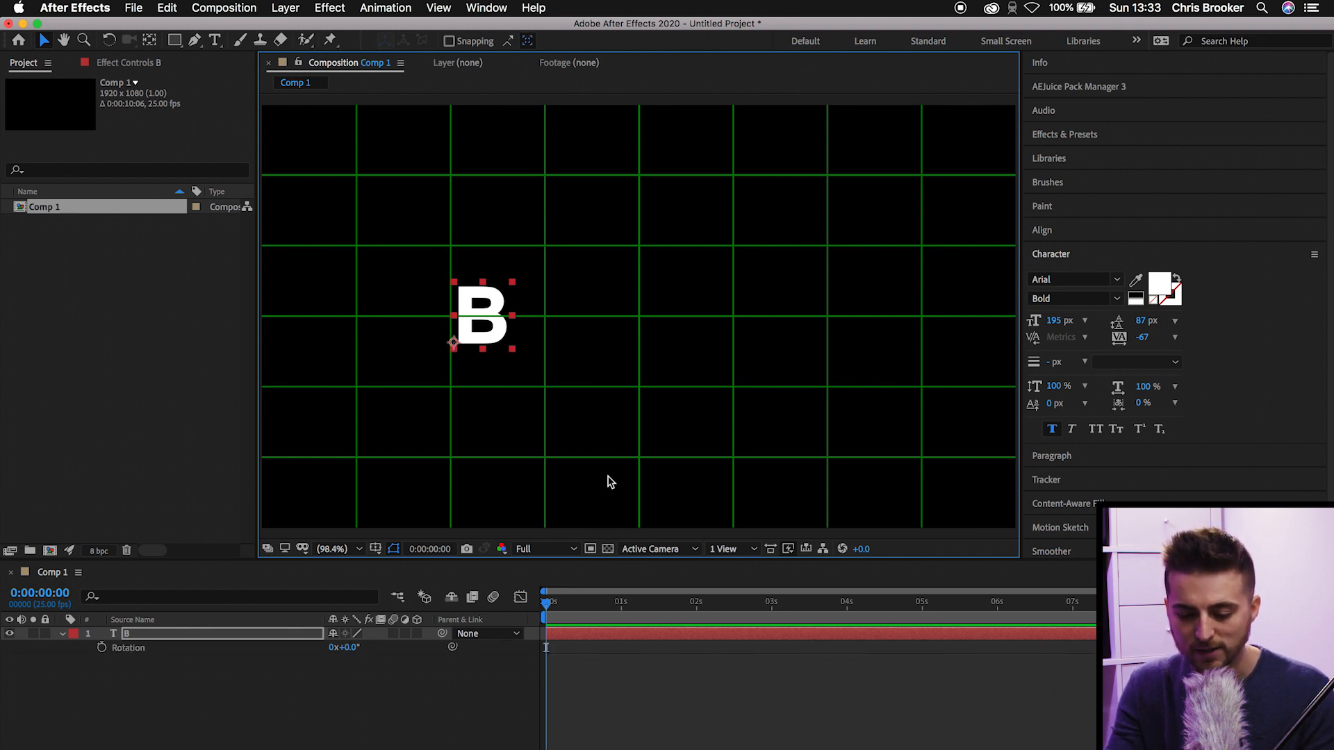
mouse_move(347, 648)
mouse_down()
mouse_move(389, 650)
mouse_move(327, 653)
mouse_move(370, 659)
mouse_up()
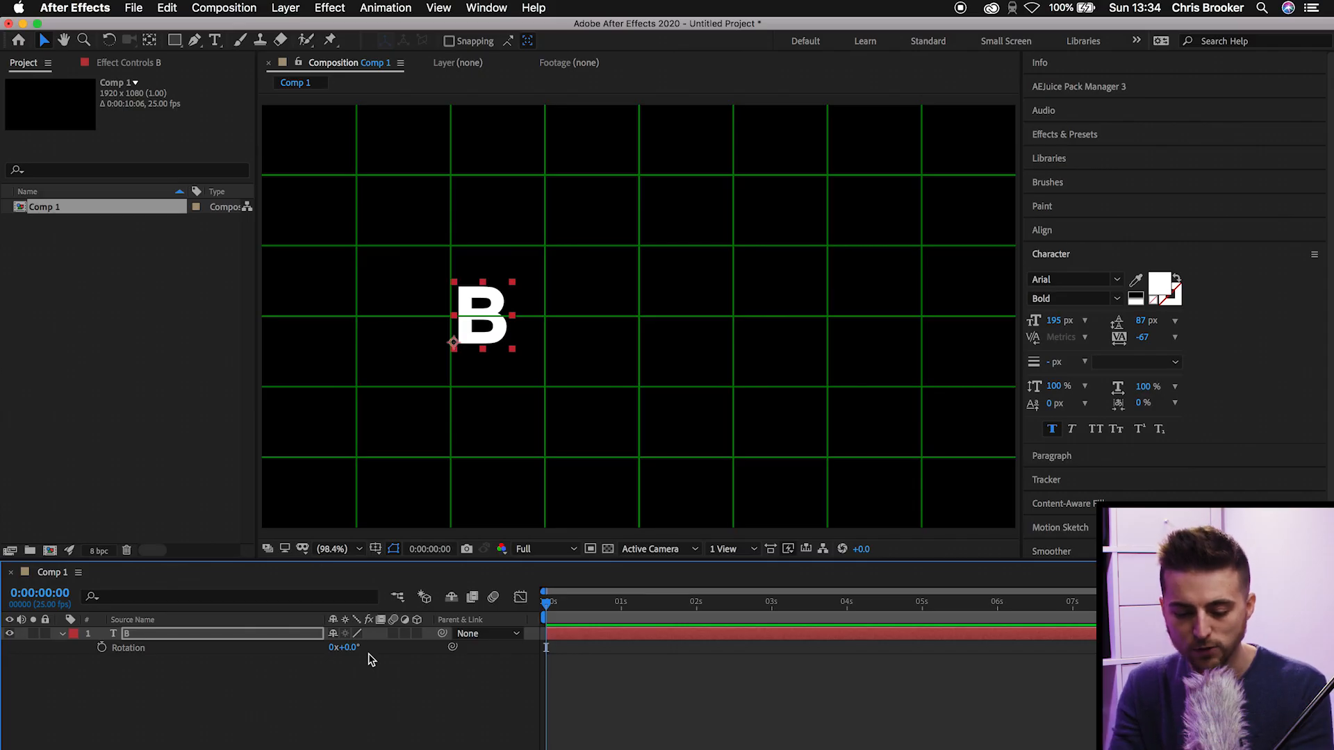
key(a)
drag(342, 648, 278, 679)
click(278, 680)
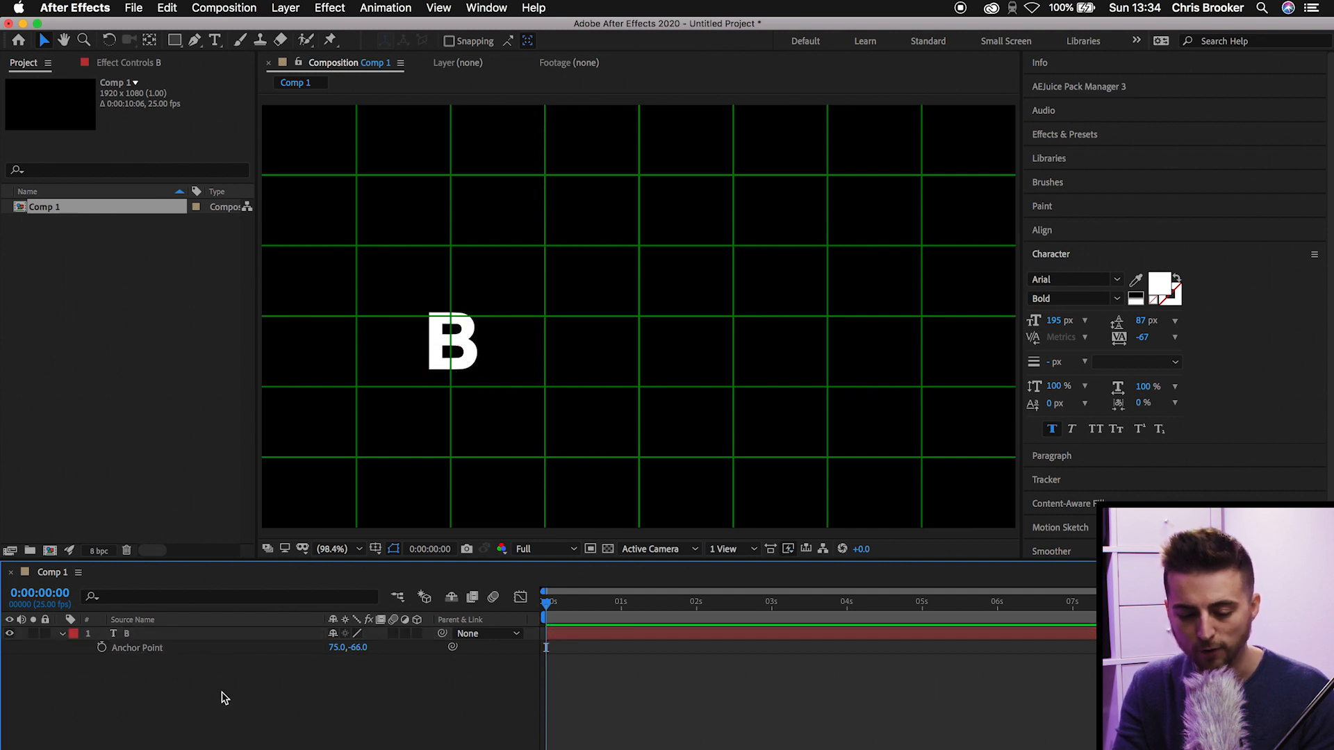
- Move the letter B up to align its centre with the grid intersection, at position about 475, 538
click(184, 638)
click(456, 355)
mouse_move(456, 355)
mouse_down()
mouse_move(480, 329)
mouse_move(447, 332)
mouse_up()
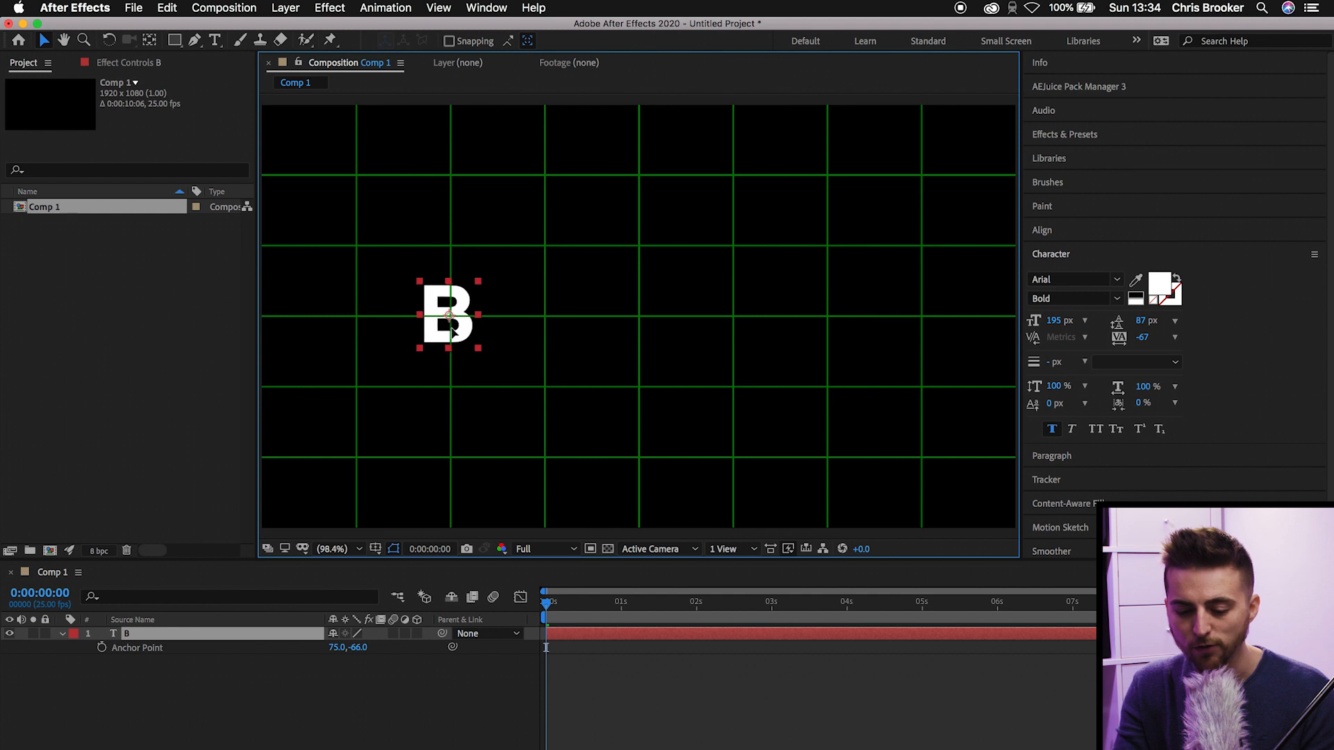
click(520, 710)
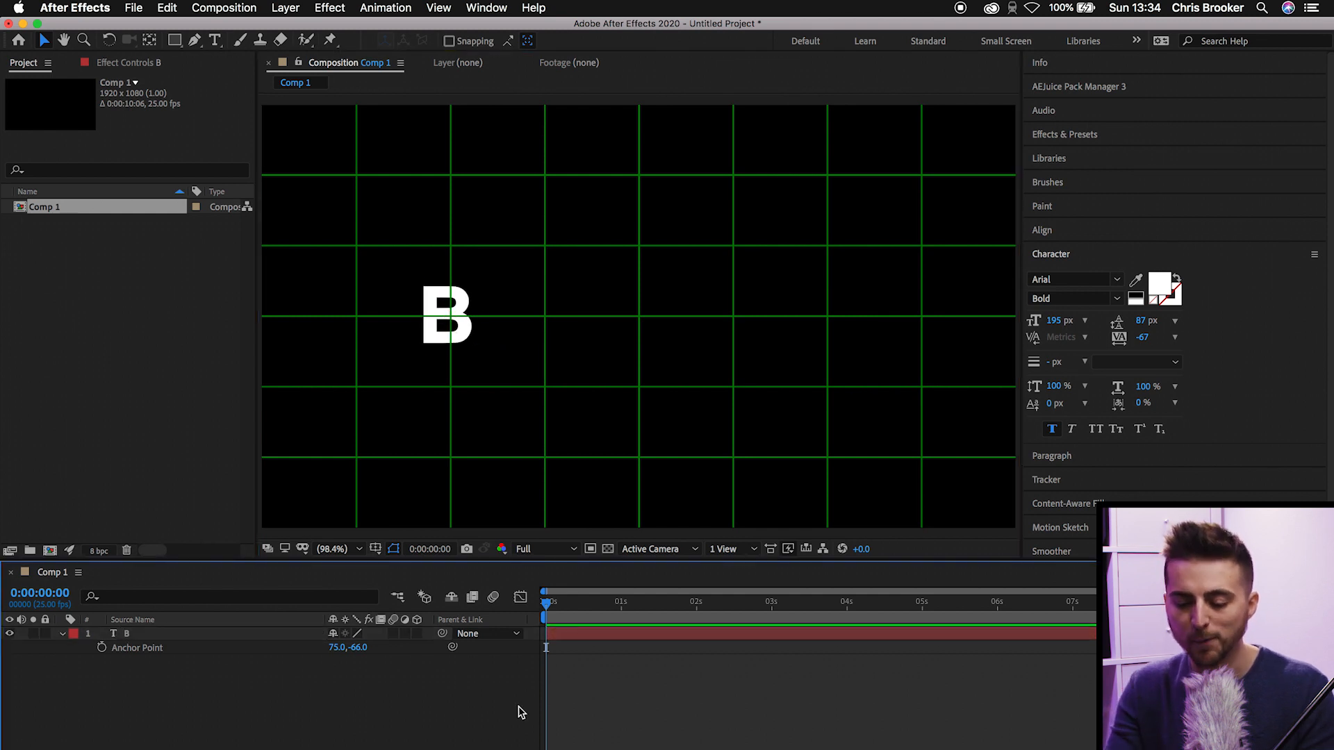
- Add position, scale, rotation and opacity keyframes to the B layer at 2 seconds
drag(559, 612, 695, 616)
click(663, 634)
click(663, 634)
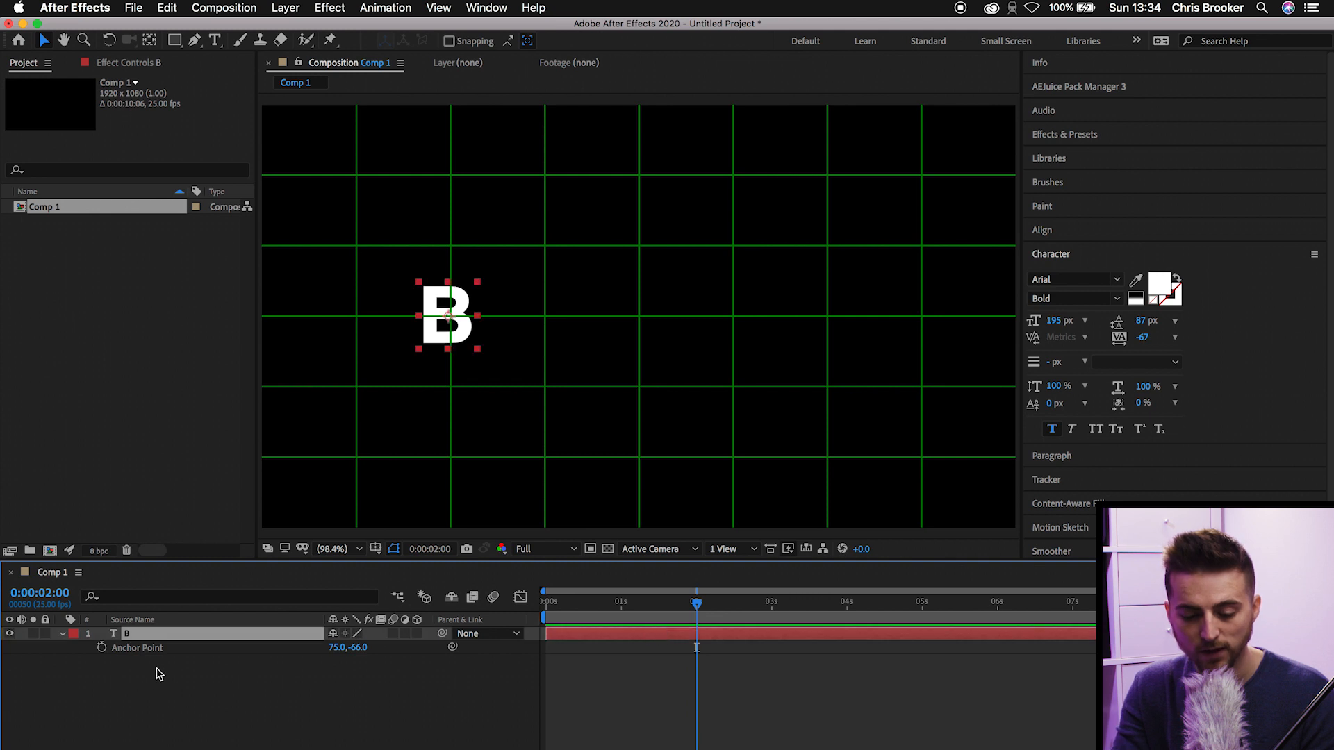
click(60, 634)
click(60, 634)
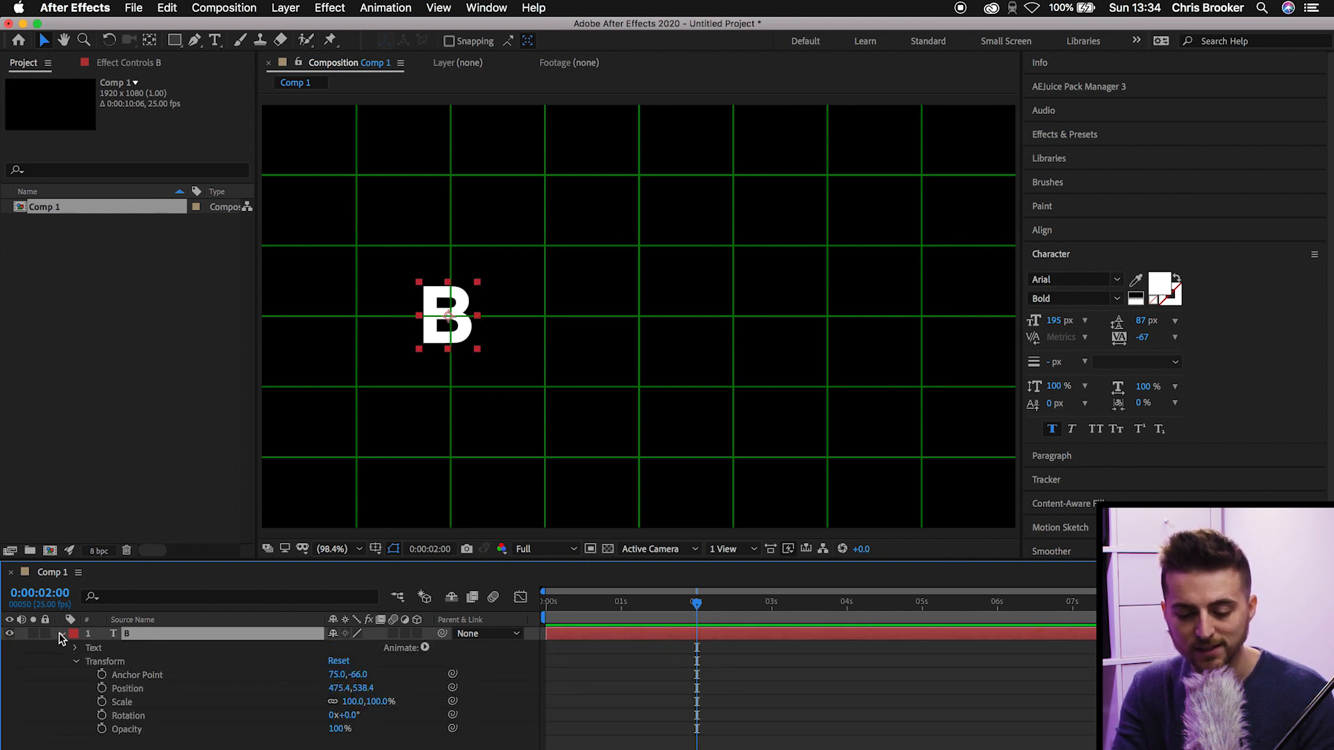
click(73, 661)
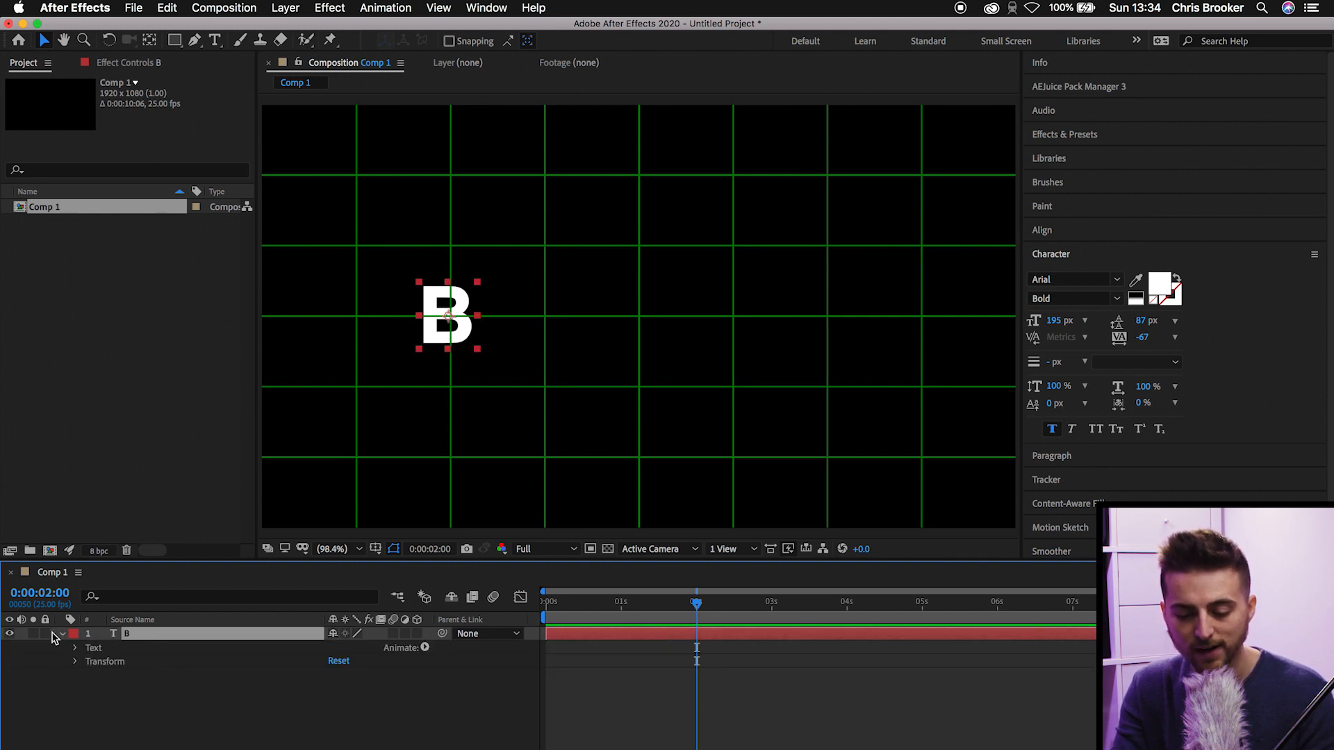
click(76, 662)
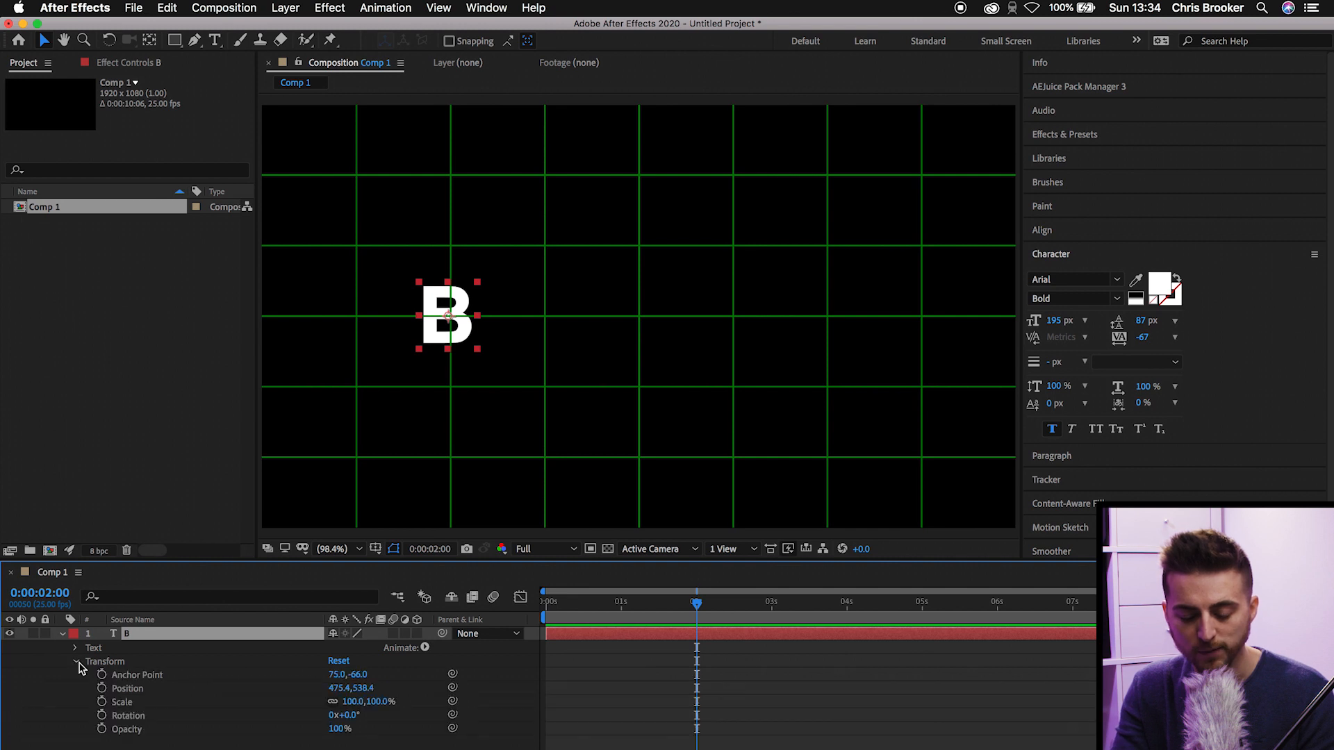
click(101, 689)
click(101, 703)
click(101, 715)
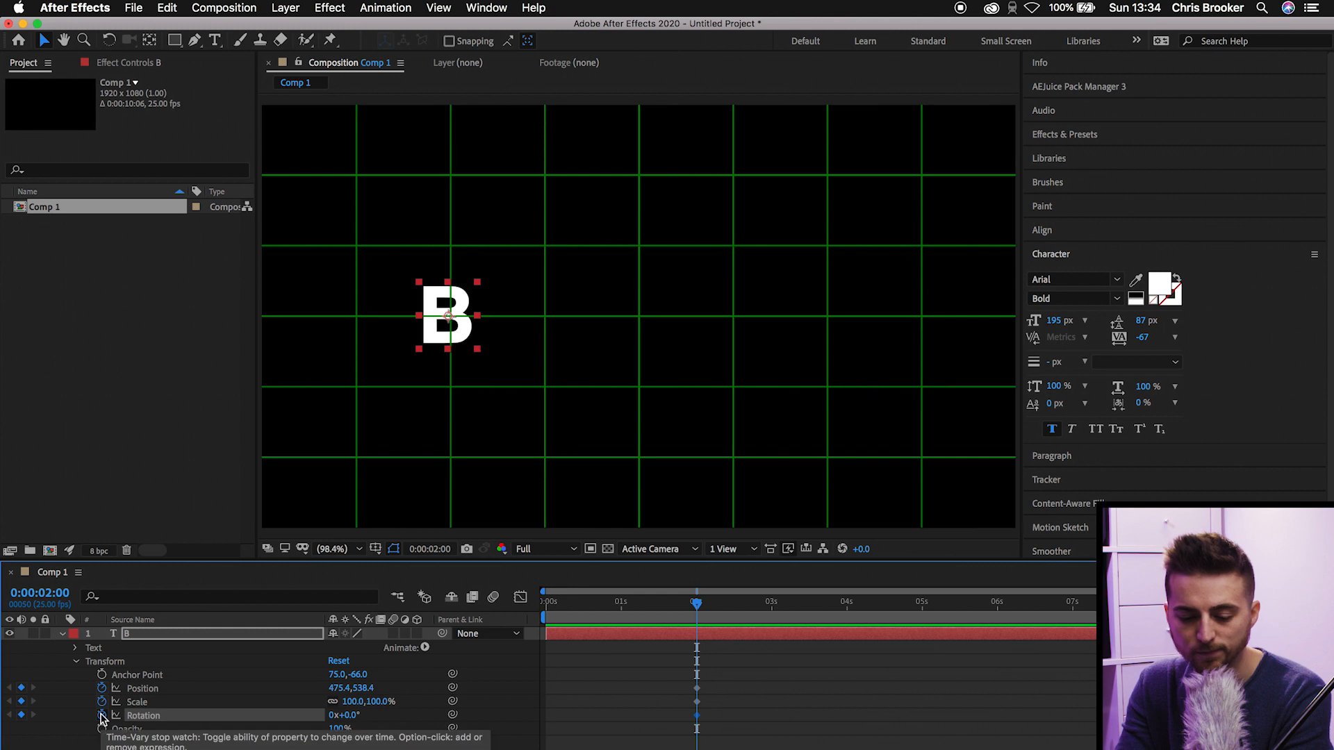
click(101, 729)
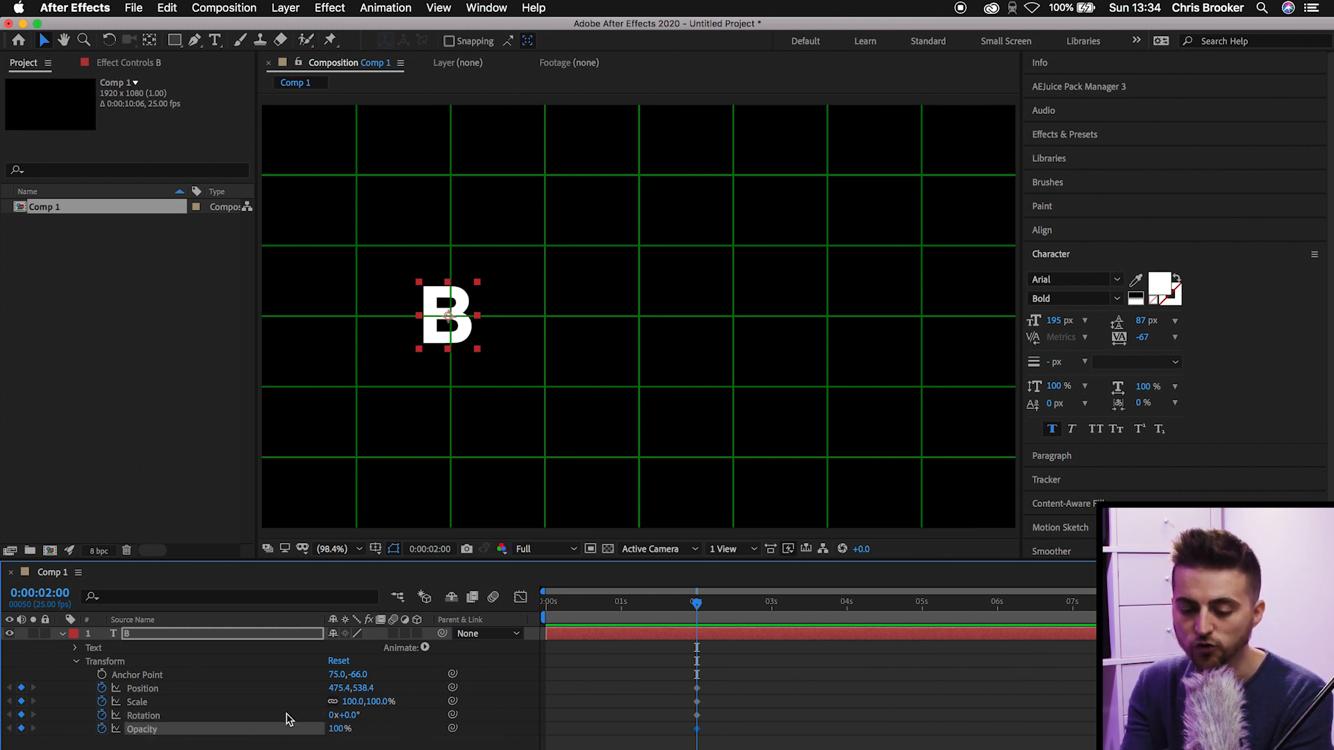
- At 0 seconds, keyframe B at 142% scale, -12° rotation, position 386.0, 503.9 and 0% opacity, and preview the animation
drag(681, 607, 507, 616)
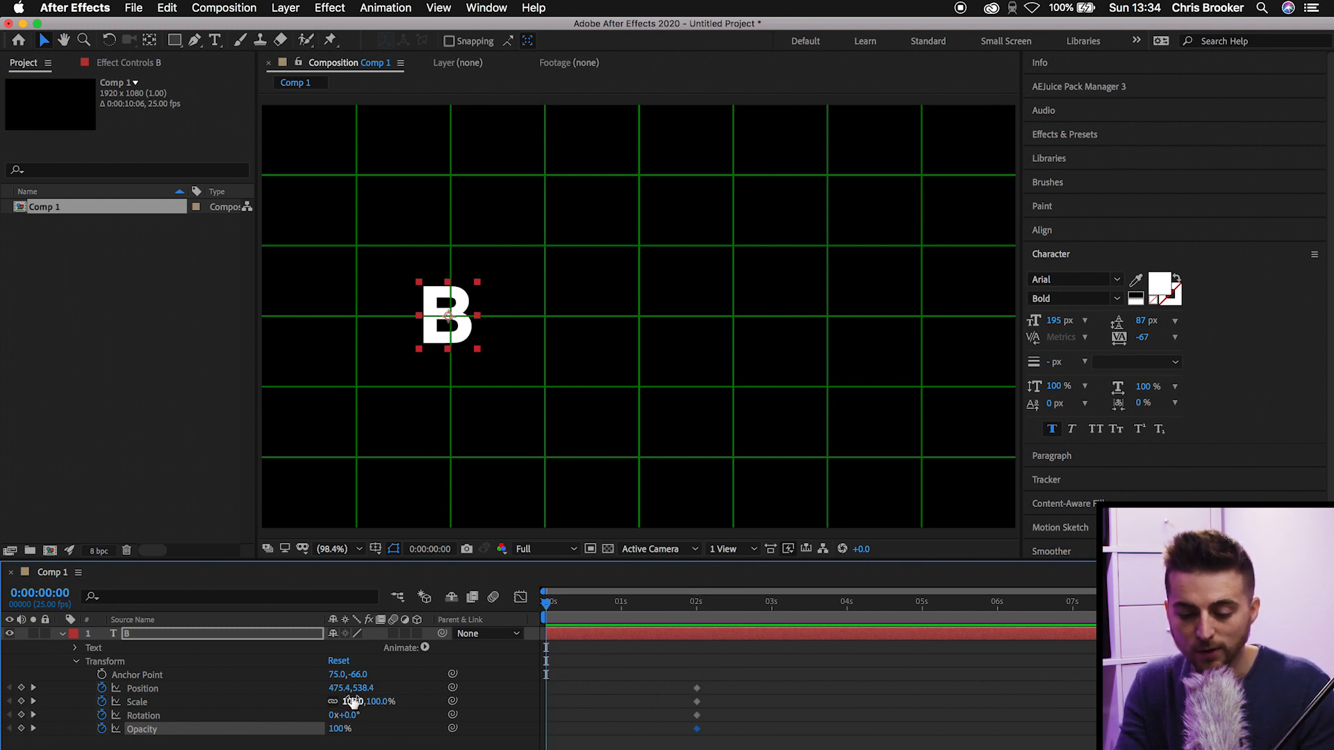
mouse_move(353, 700)
mouse_down()
mouse_move(368, 703)
mouse_move(350, 714)
mouse_up()
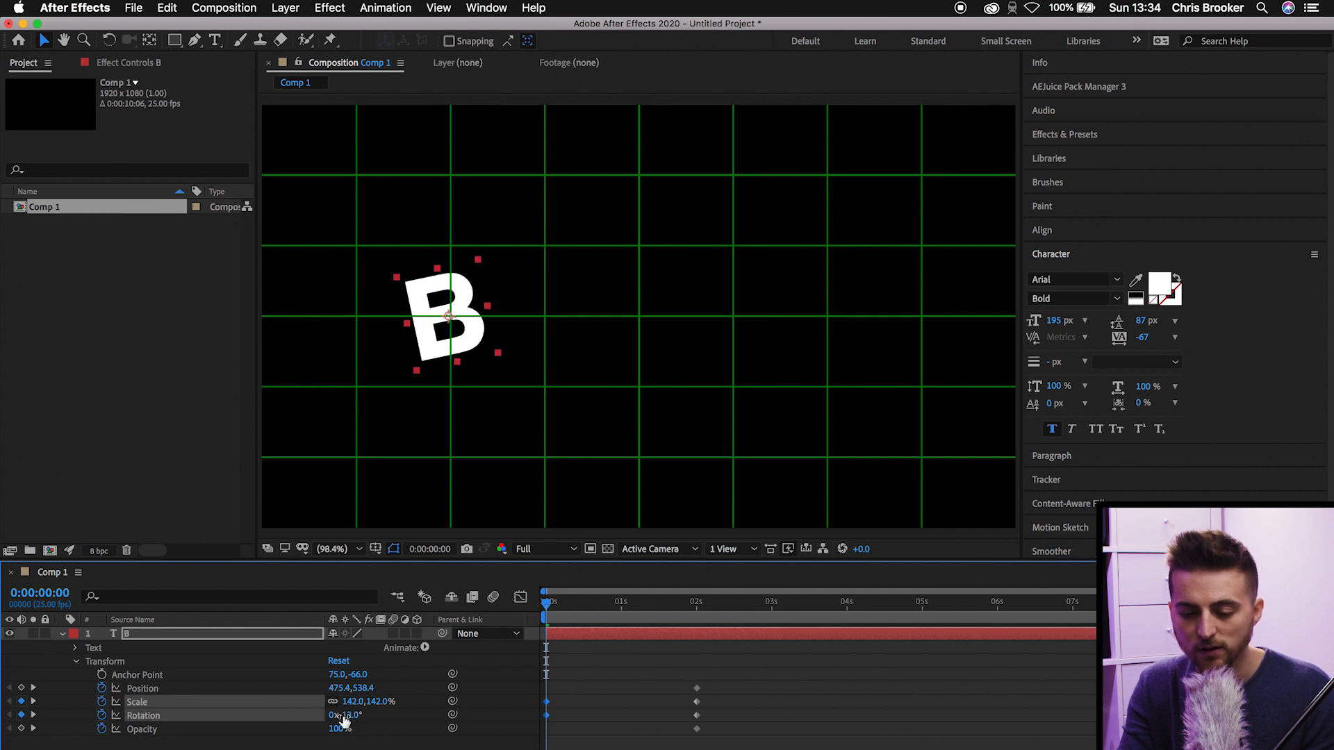
drag(459, 333, 423, 320)
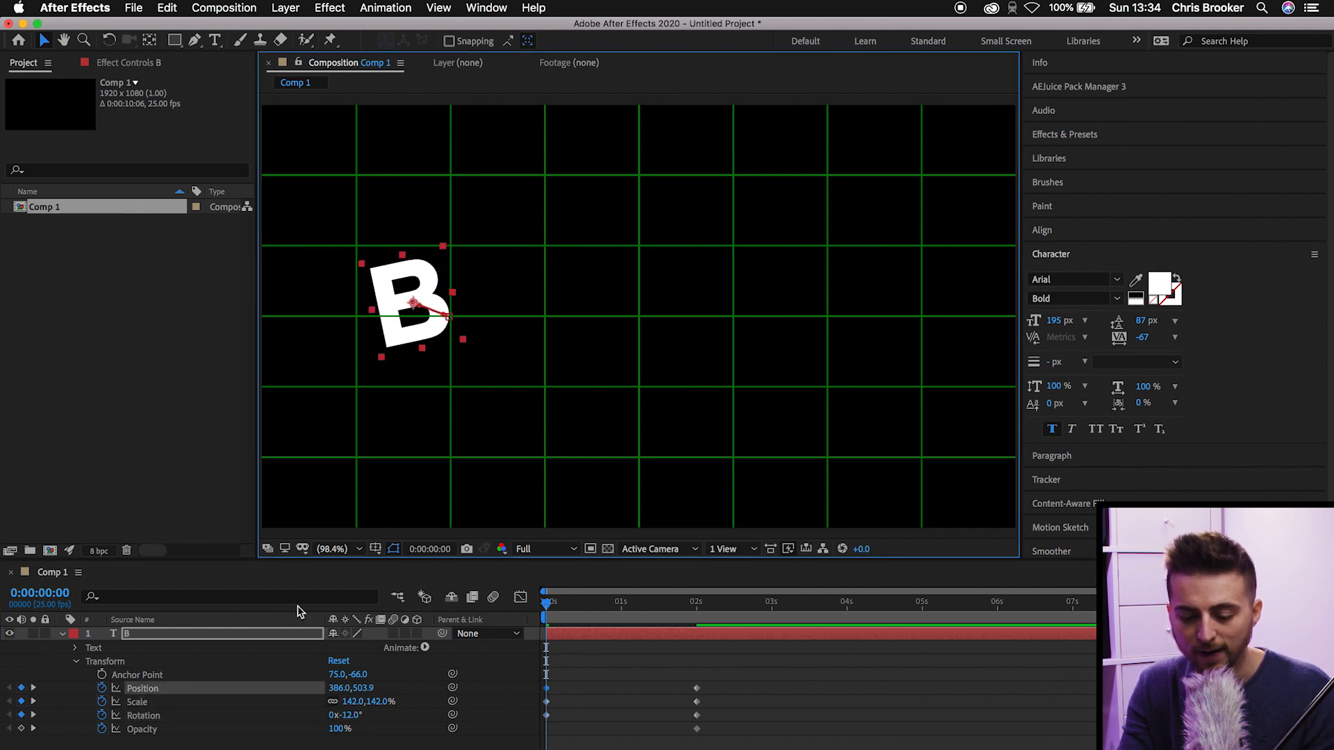
drag(339, 728, 241, 740)
key(space)
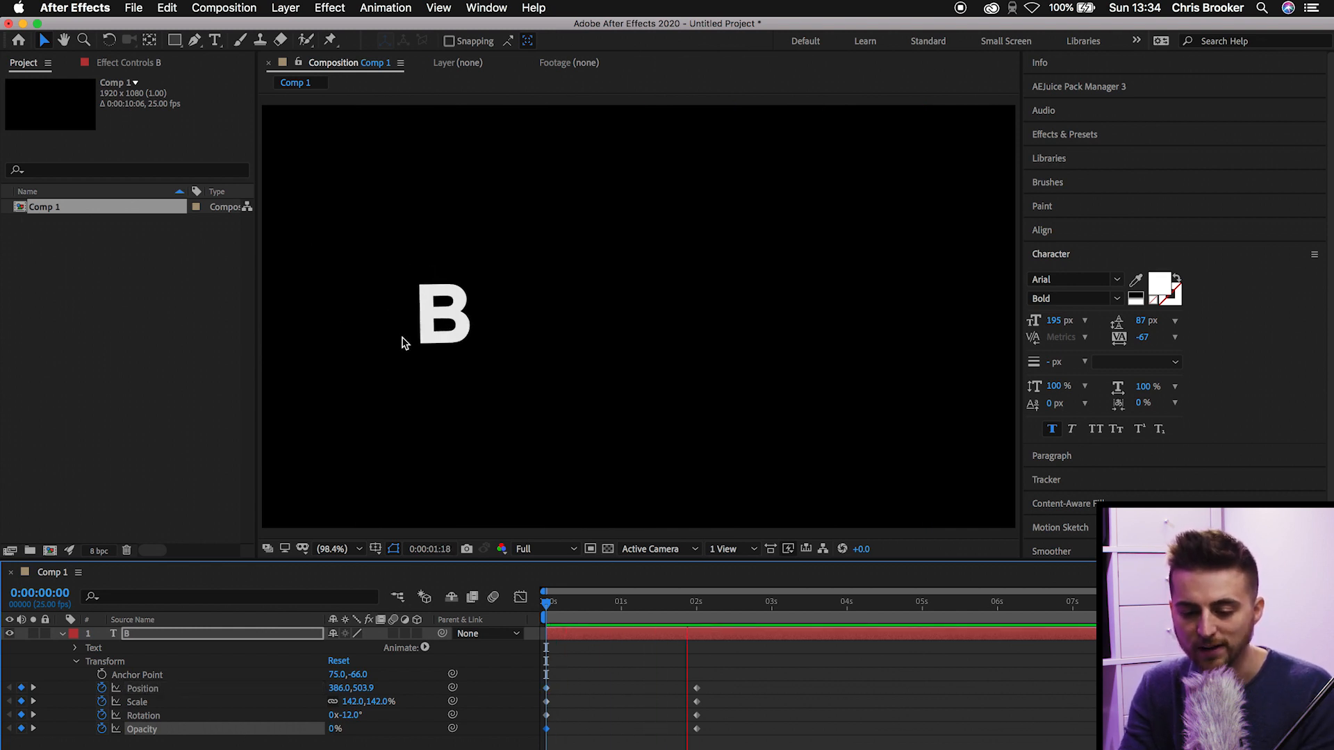
key(space)
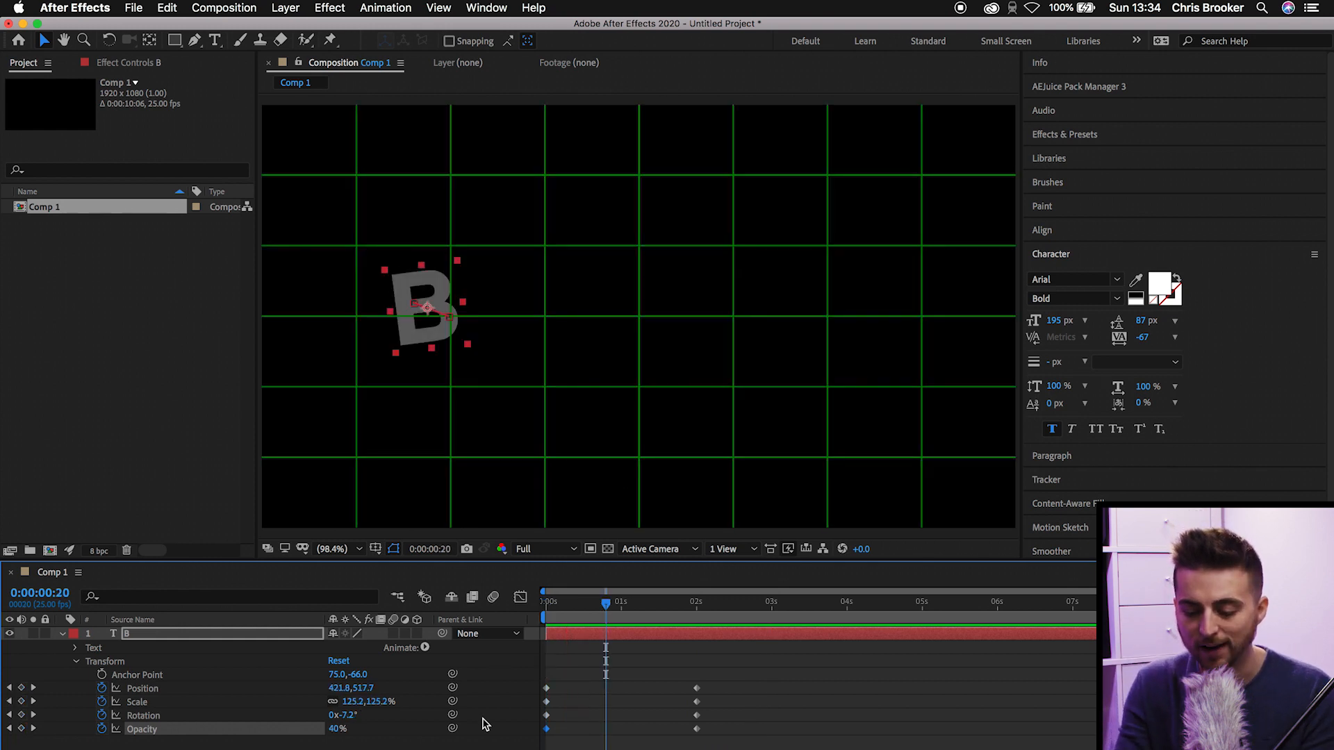
key(Home)
key(space)
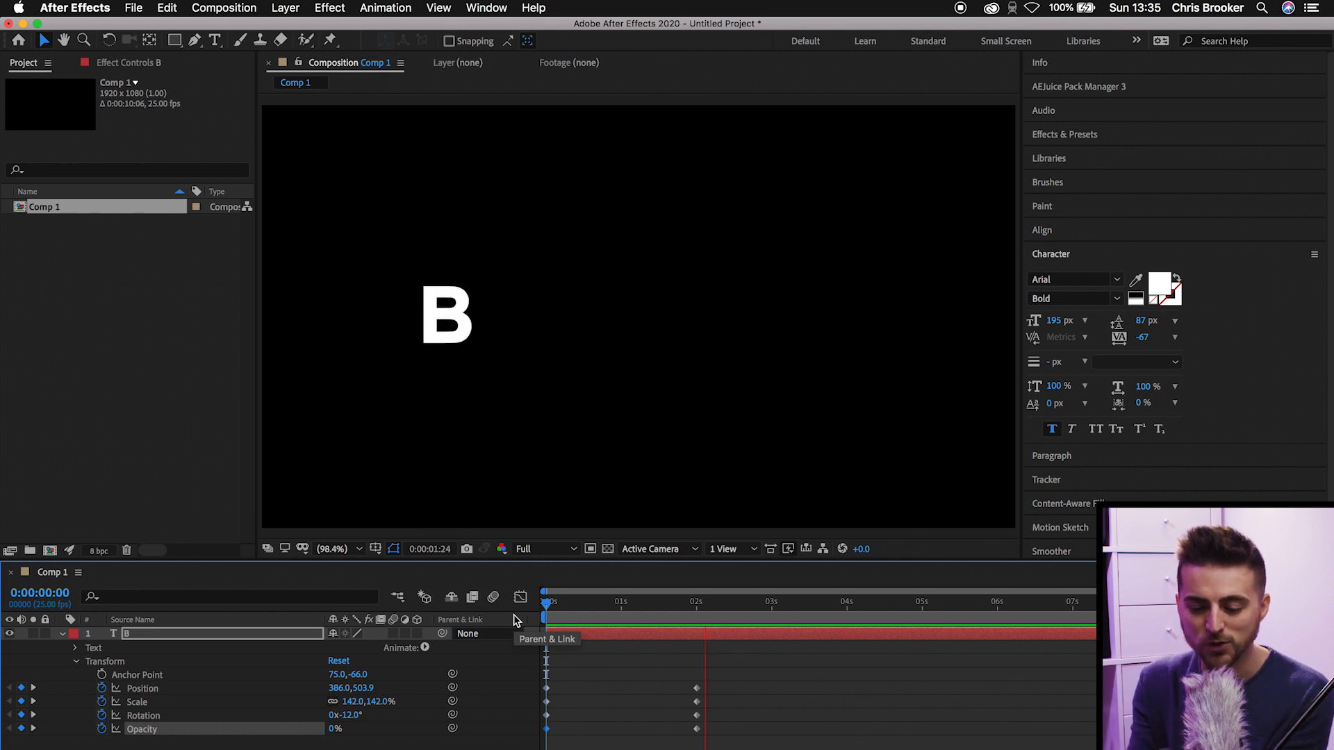
key(space)
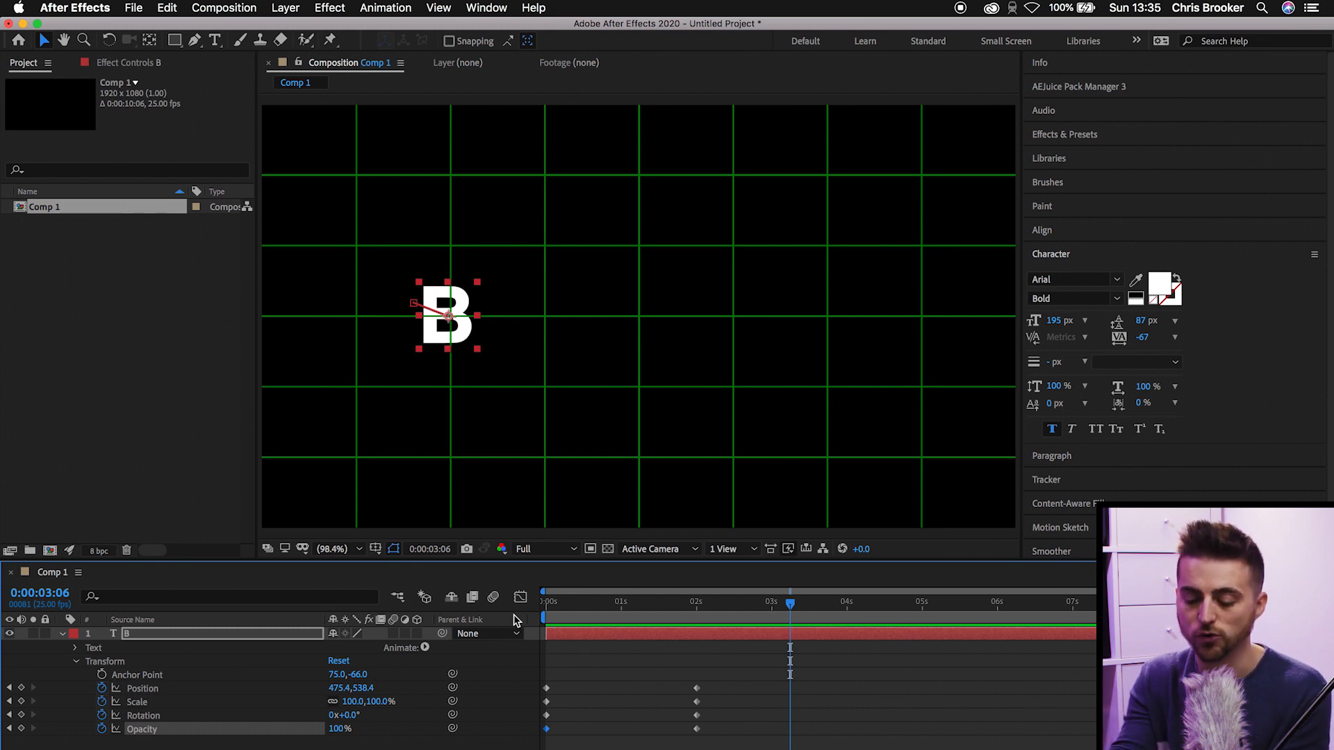
- Apply Easy Ease to all of the B layer's transform keyframes and preview the animation
drag(733, 673, 528, 740)
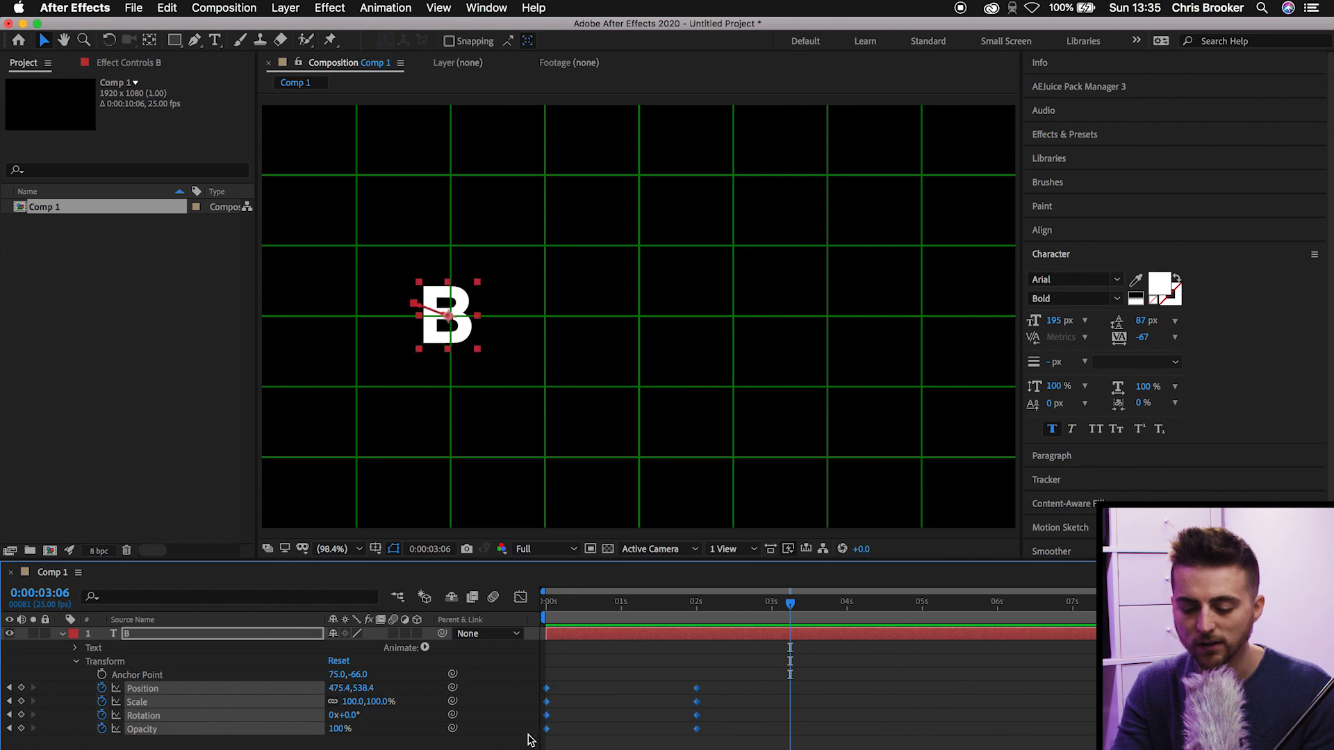
right_click(547, 696)
mouse_move(626, 748)
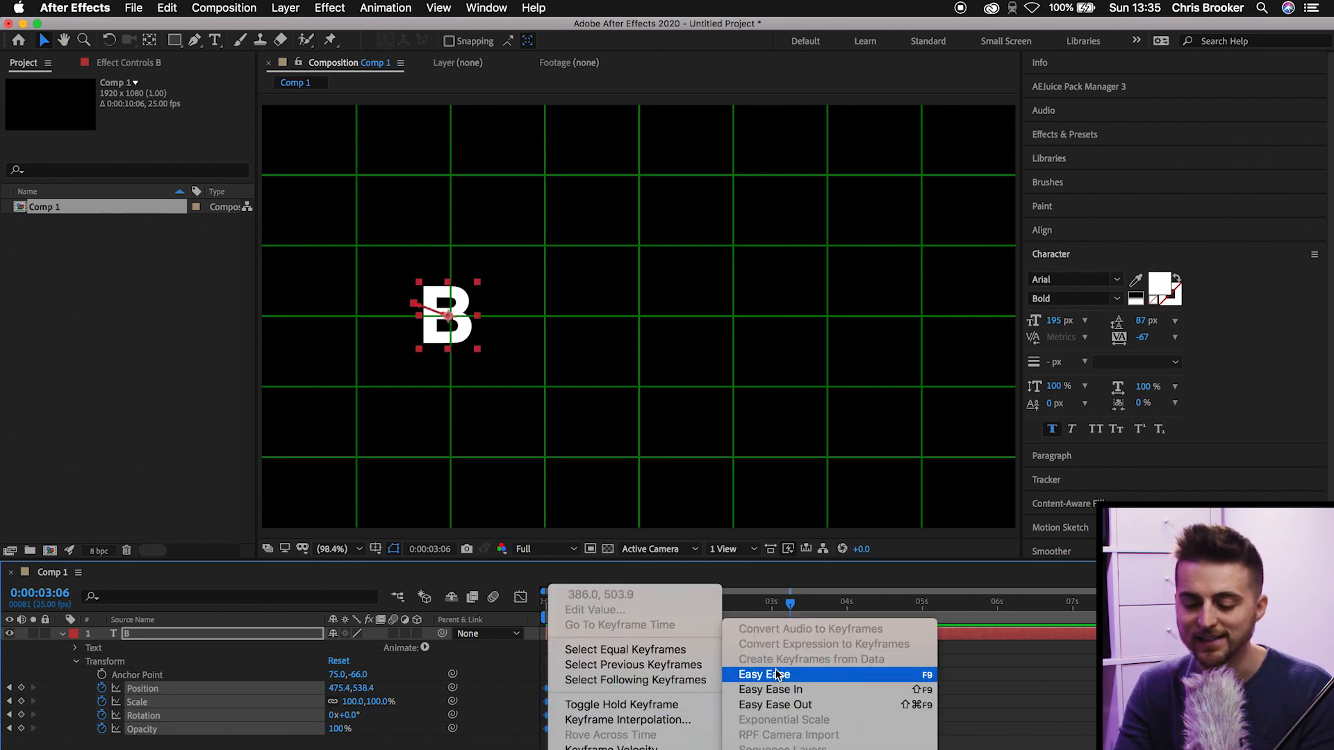
click(744, 675)
key(Home)
key(space)
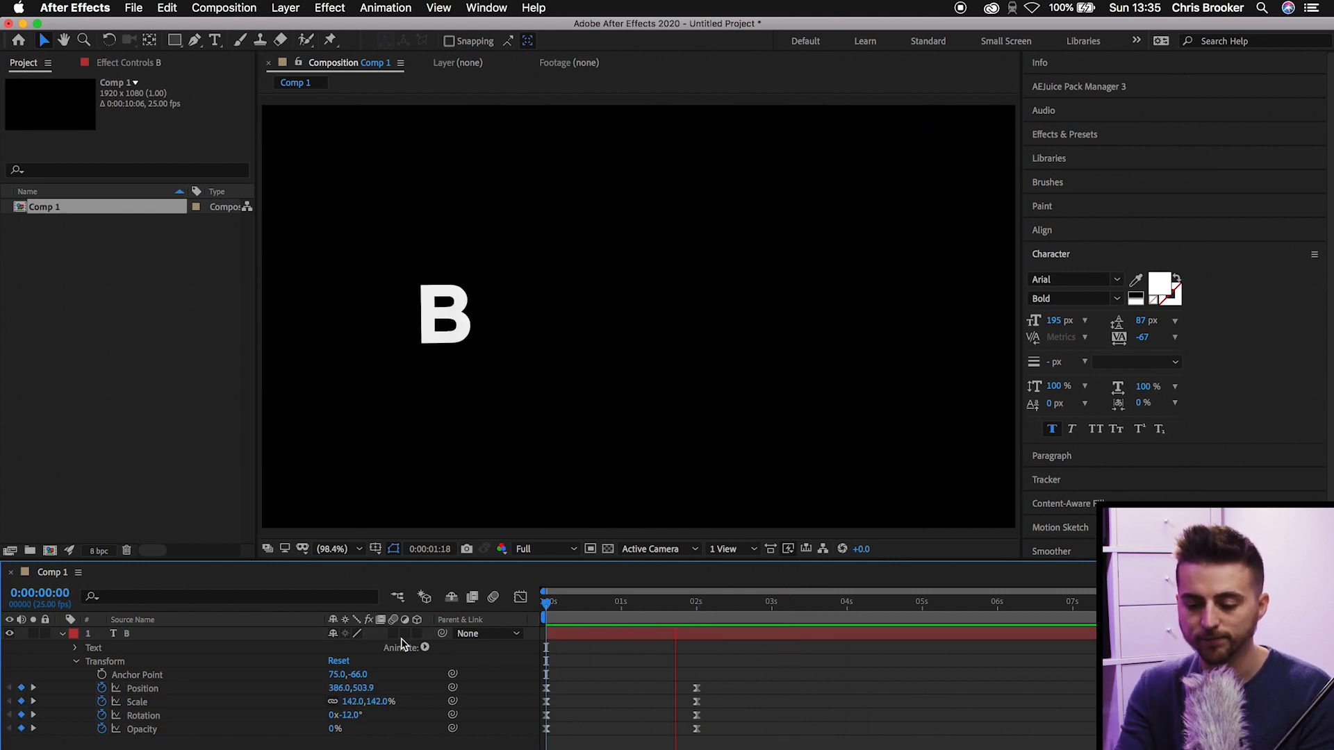
key(space)
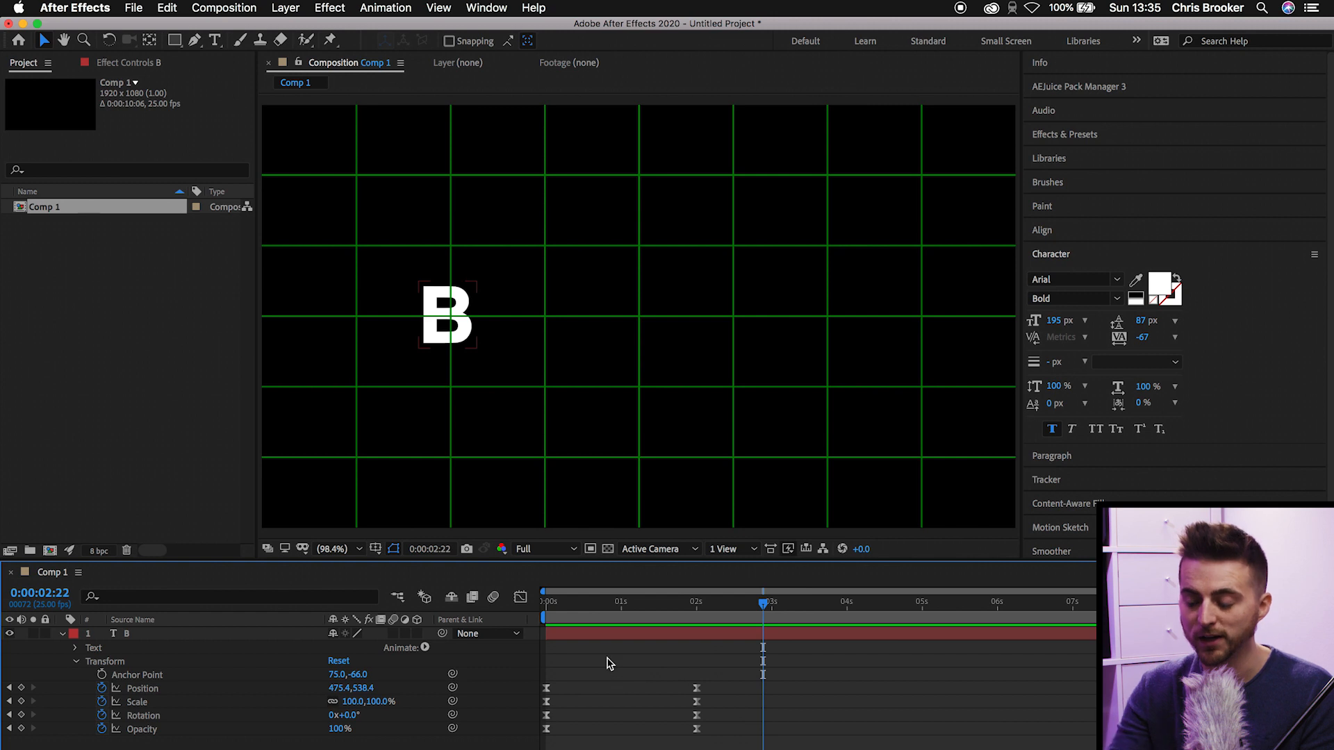
- Find the Gaussian Blur effect, apply it to the B layer and set its blurriness to 4.2
click(992, 217)
click(1091, 134)
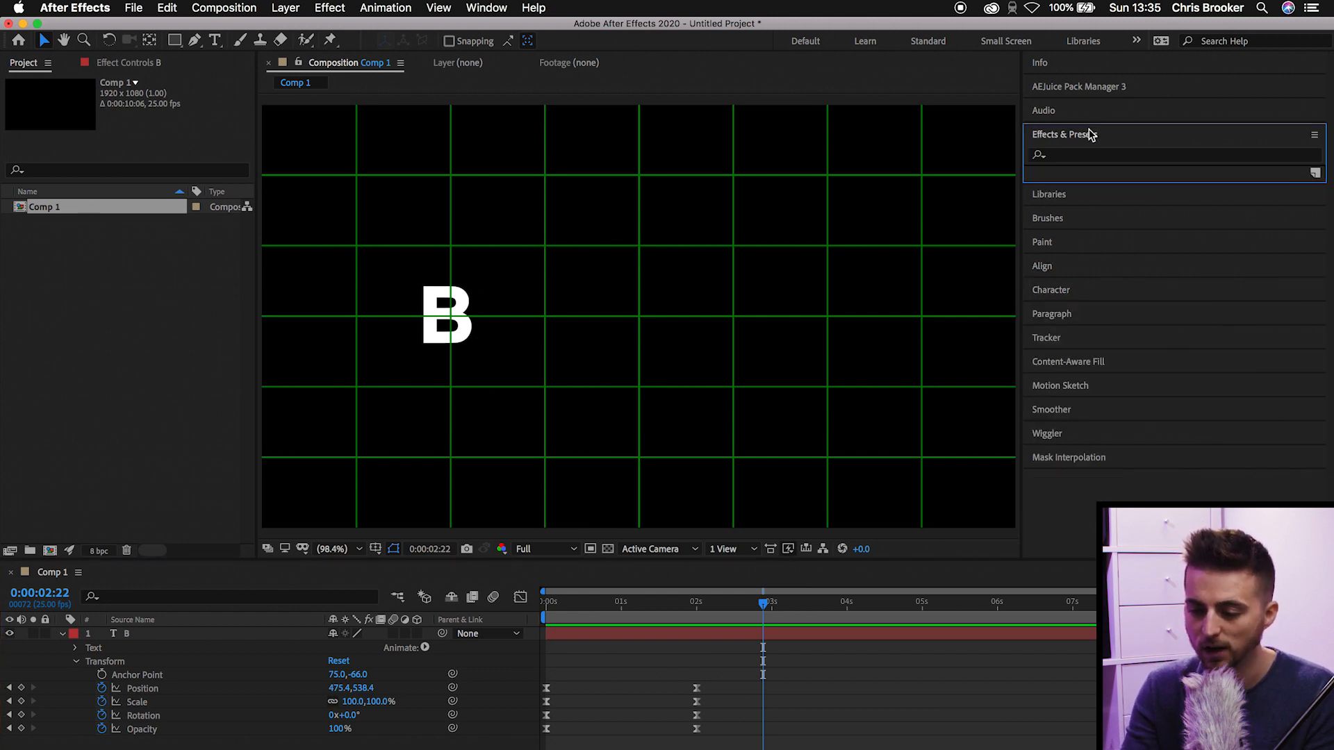
click(1097, 155)
text(blur)
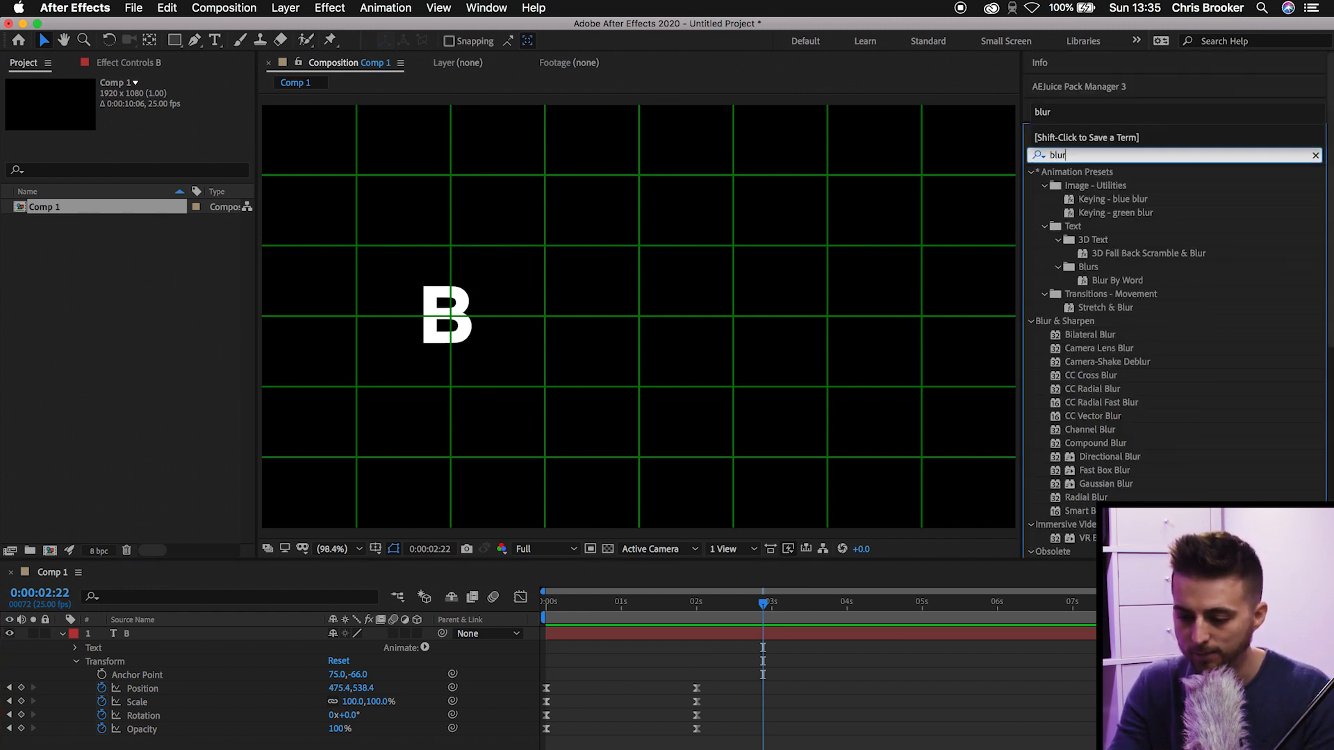
scroll(1083, 386, down, 3)
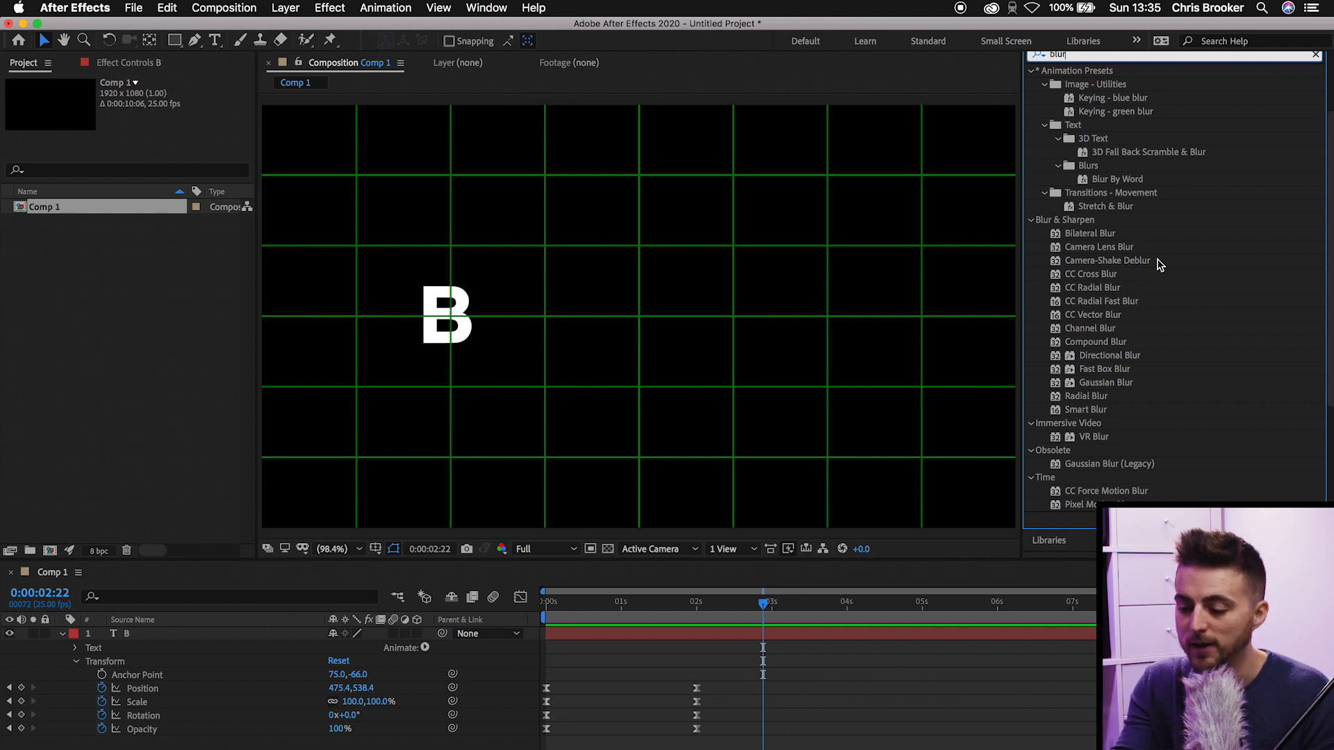
click(1101, 380)
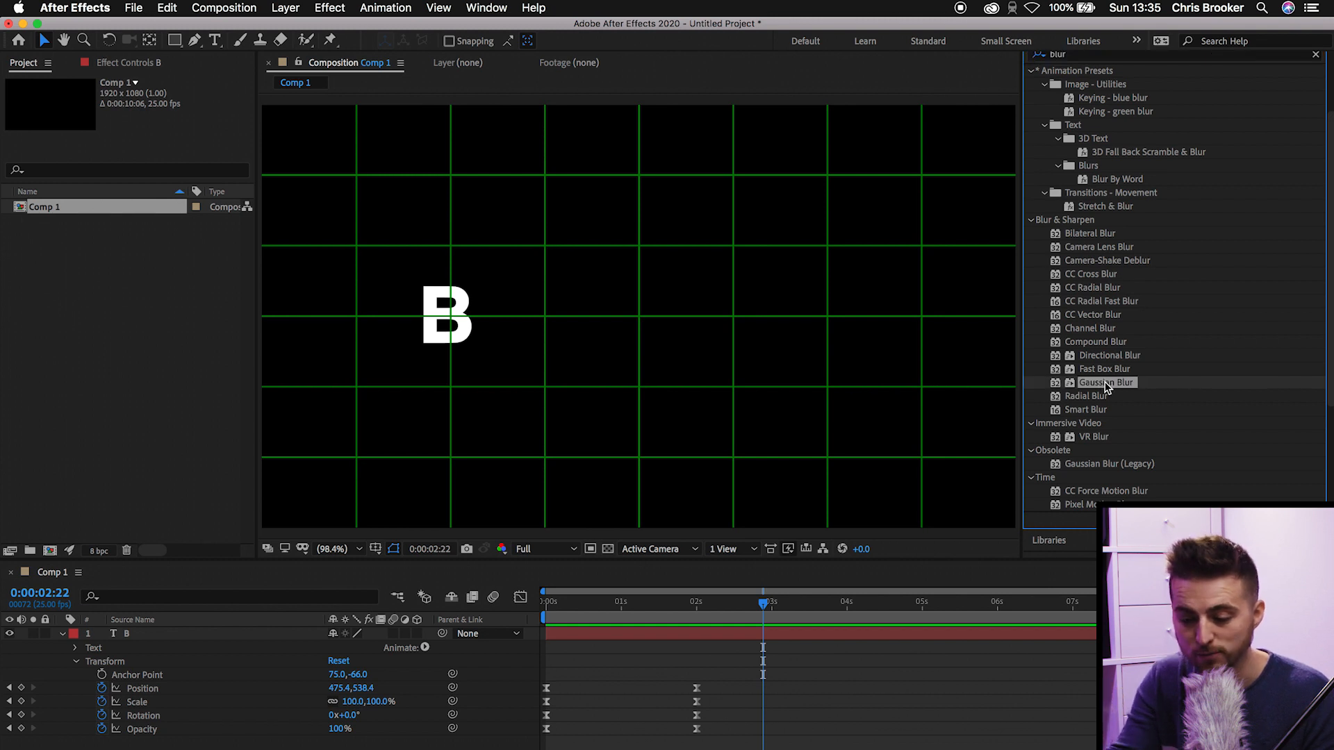
drag(1105, 387, 576, 640)
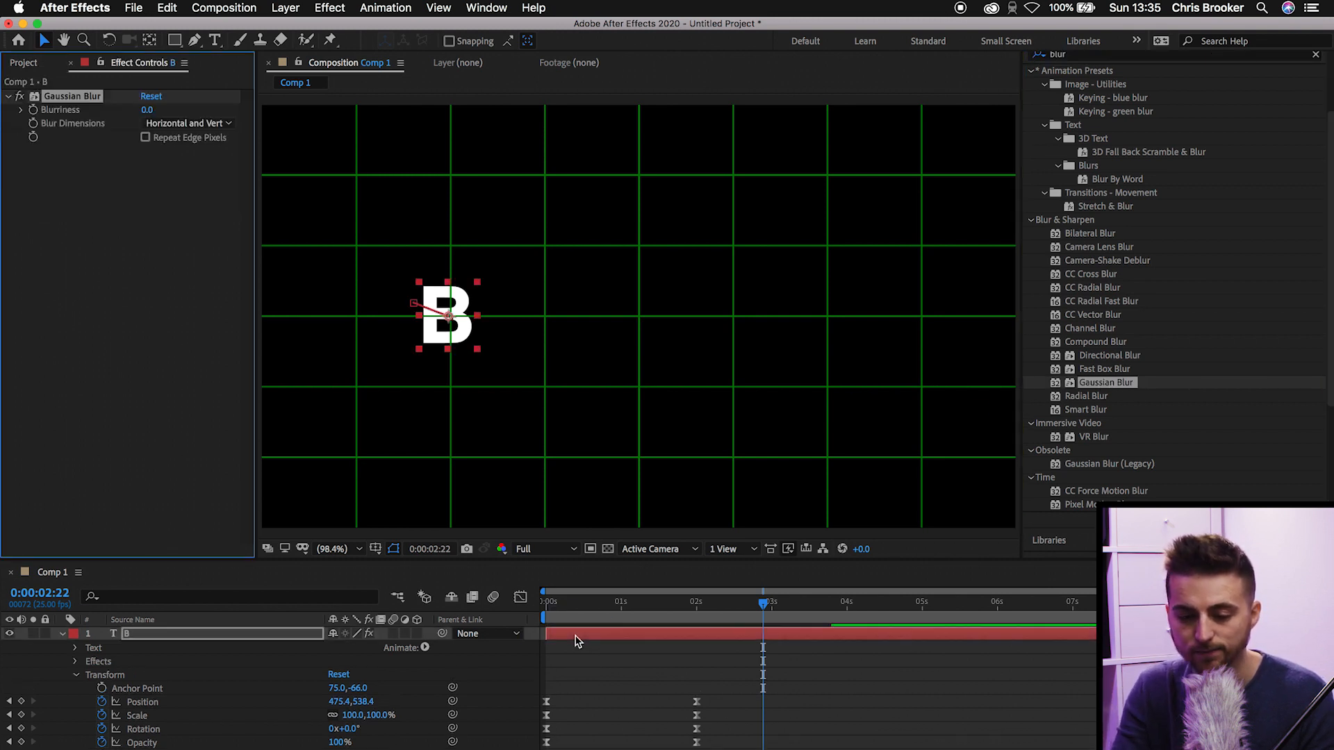
drag(146, 109, 171, 107)
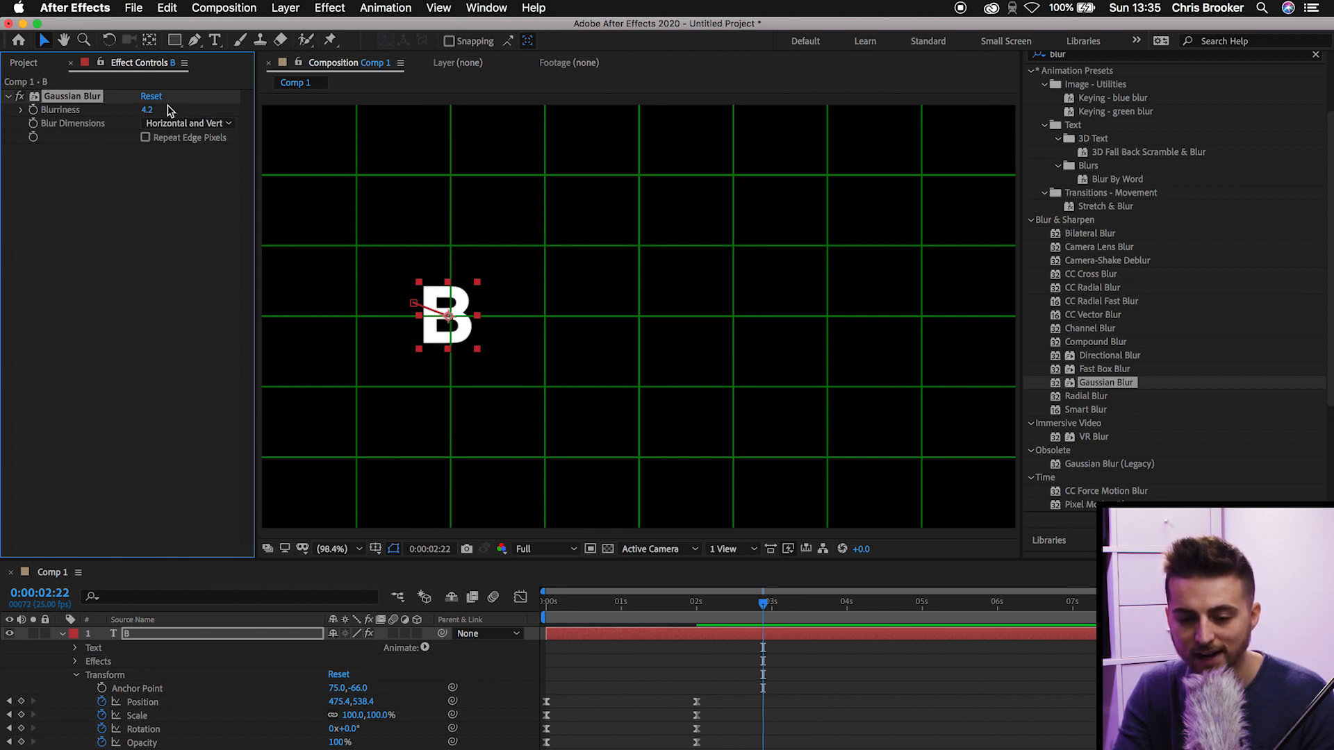
- Set the B layer's Gaussian Blur blurriness to 50.3 and keyframe it at 0 seconds
drag(148, 110, 339, 100)
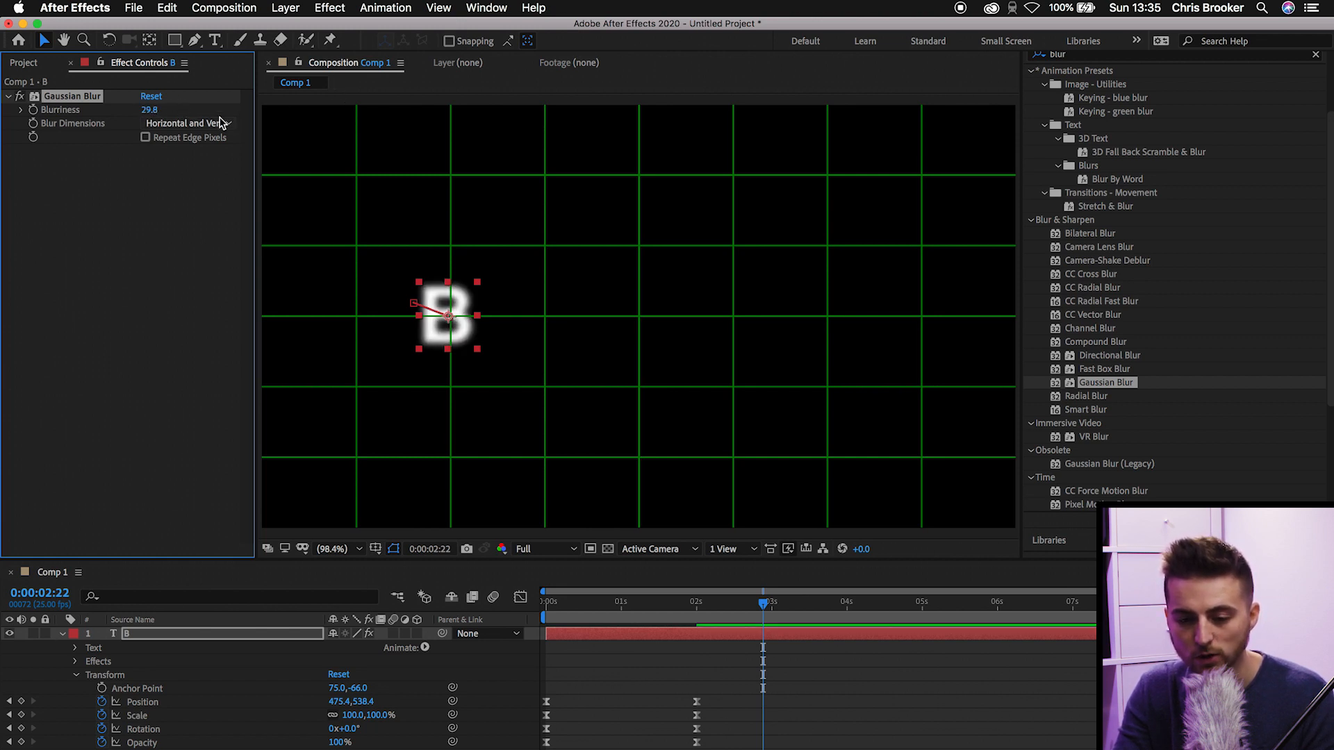
drag(148, 110, 234, 116)
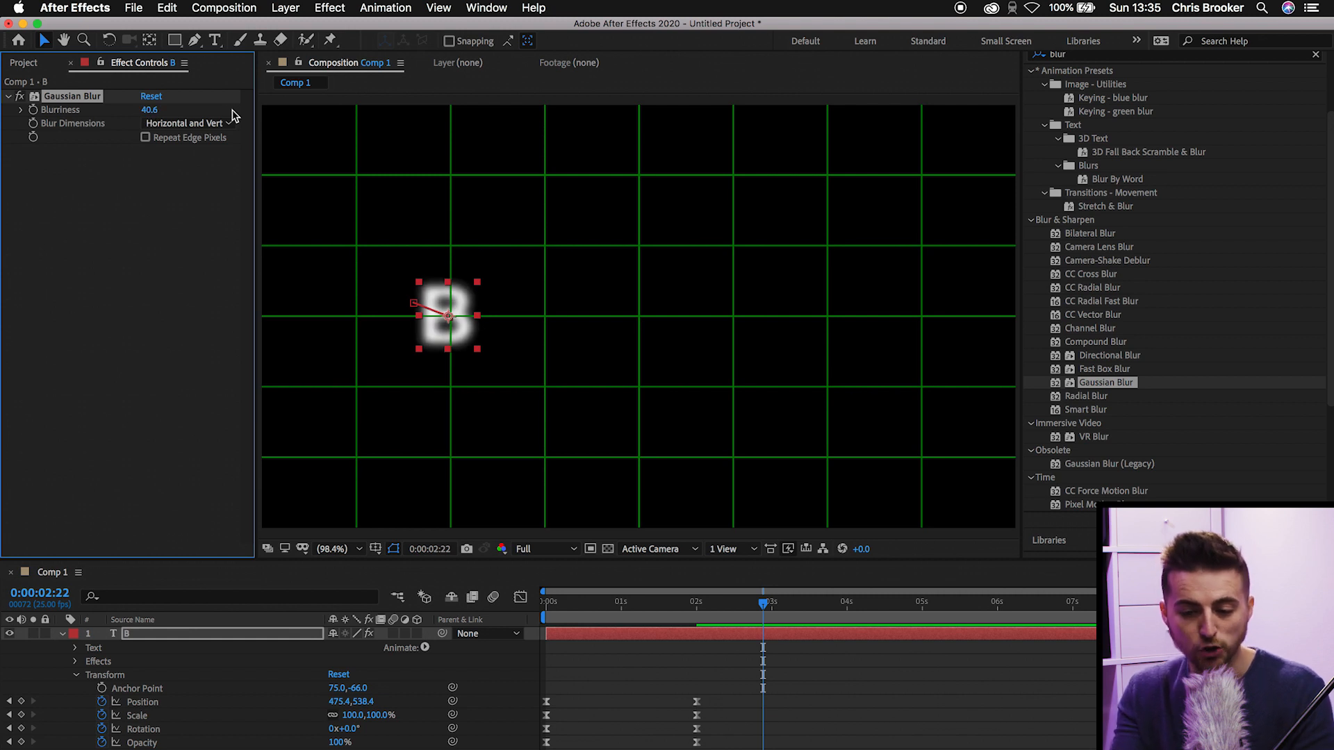
drag(148, 109, 220, 111)
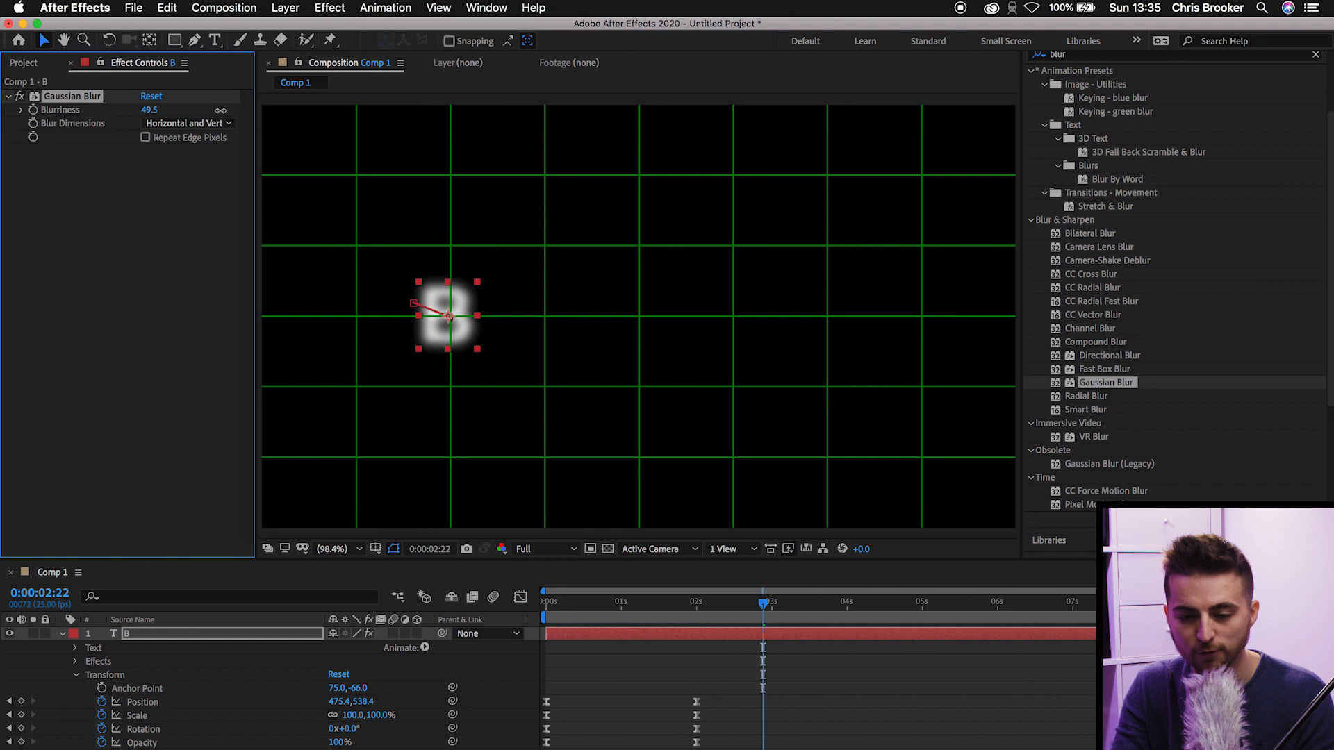
drag(723, 620, 522, 648)
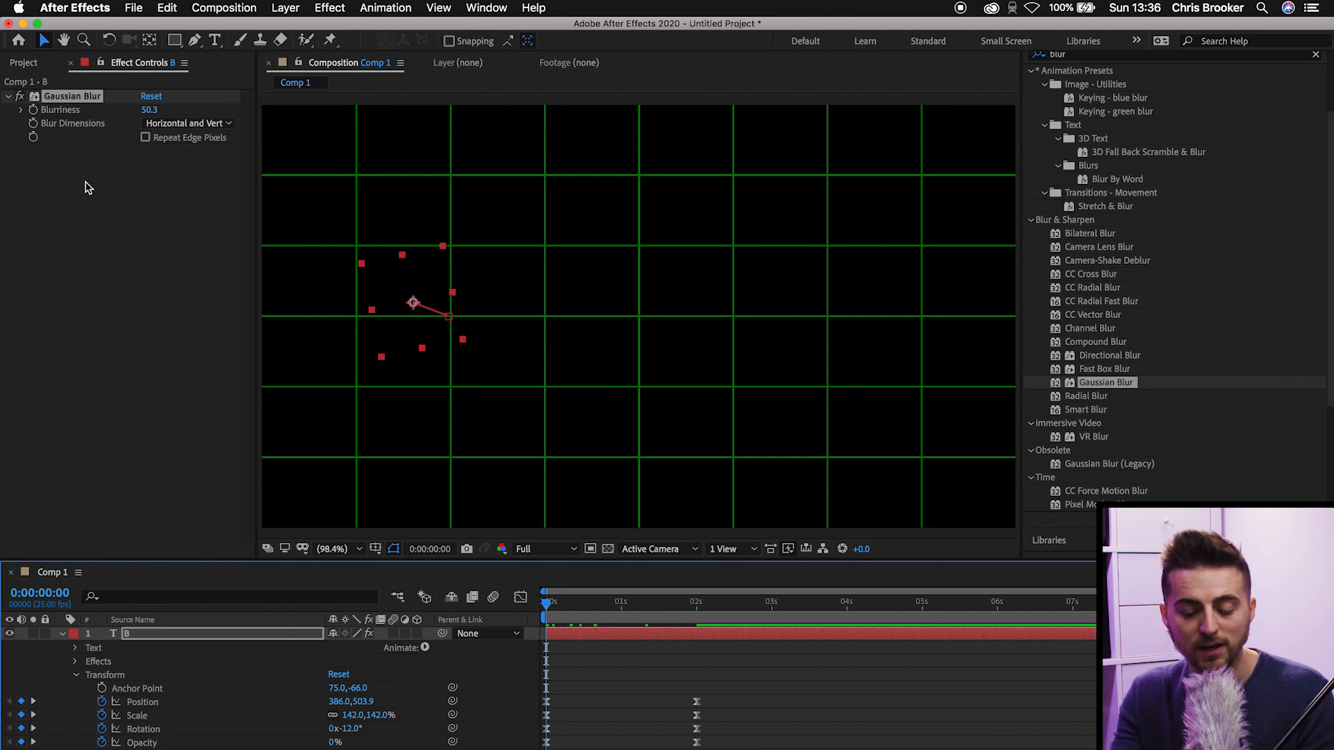
click(33, 113)
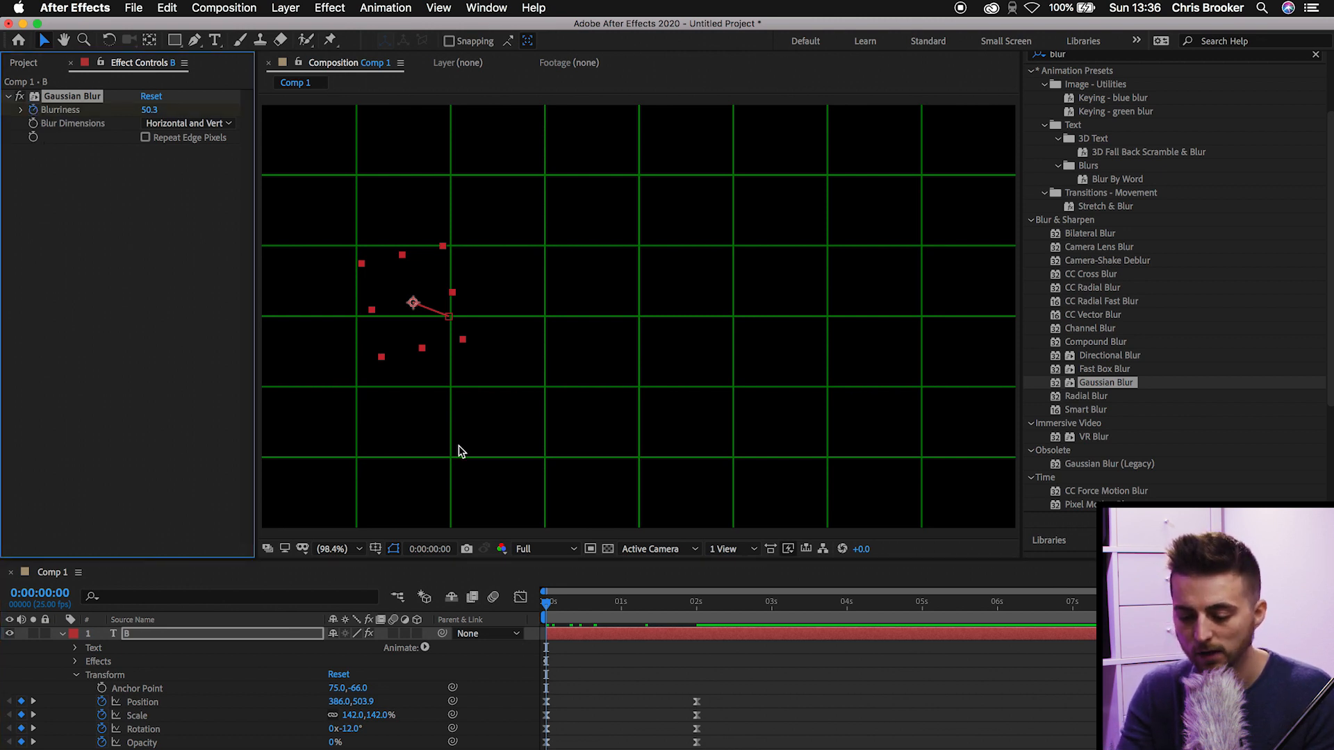
- Keyframe the B layer's blurriness at 0 at the 2-second mark and preview the animation from the start
drag(603, 617, 696, 615)
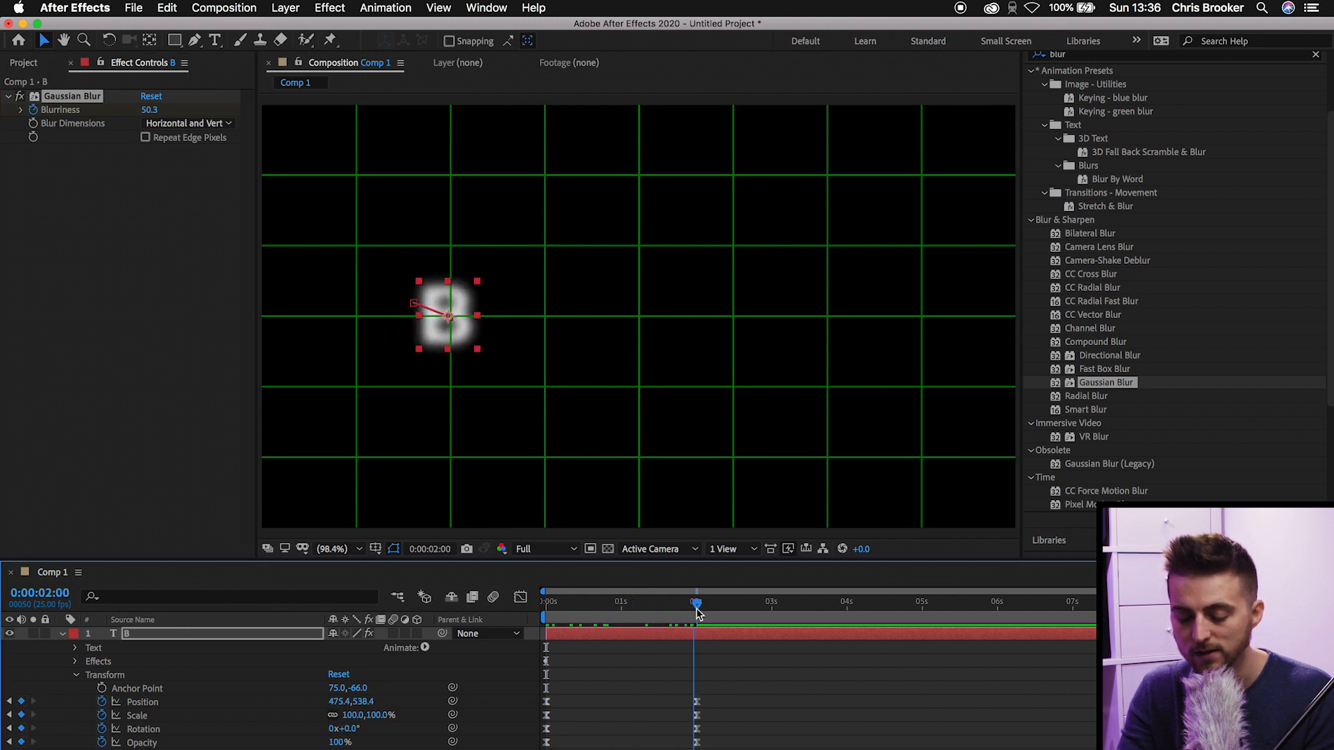
click(149, 109)
text(0)
key(Return)
click(438, 611)
key(Home)
key(space)
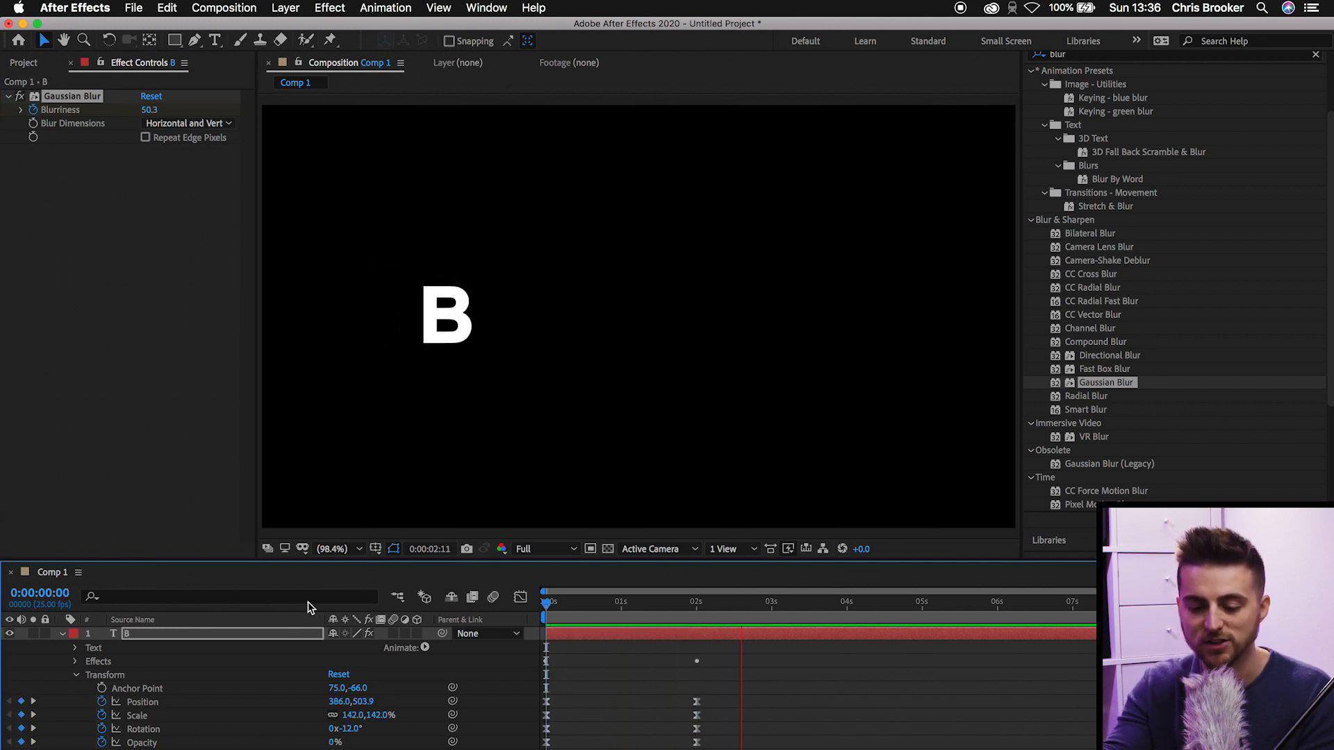
key(space)
- Duplicate the animated B layer six times
key(super+shift+a)
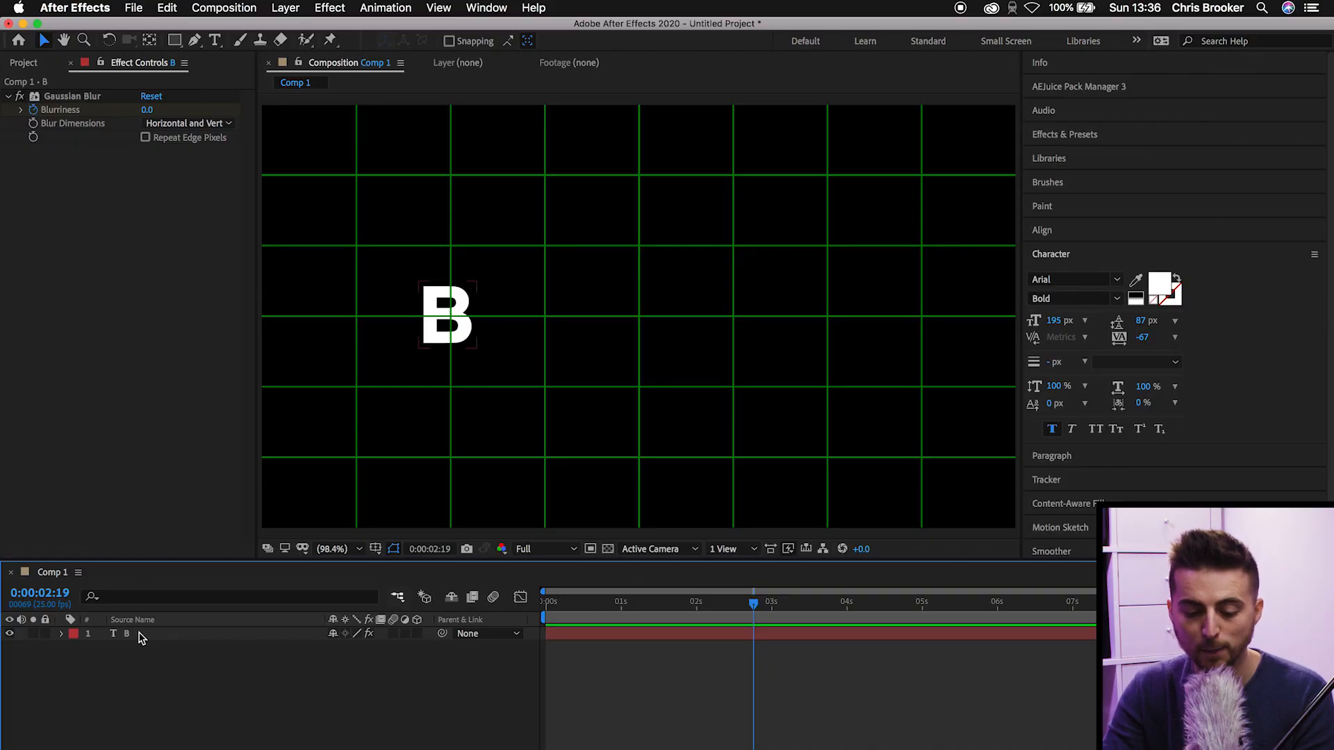
click(141, 639)
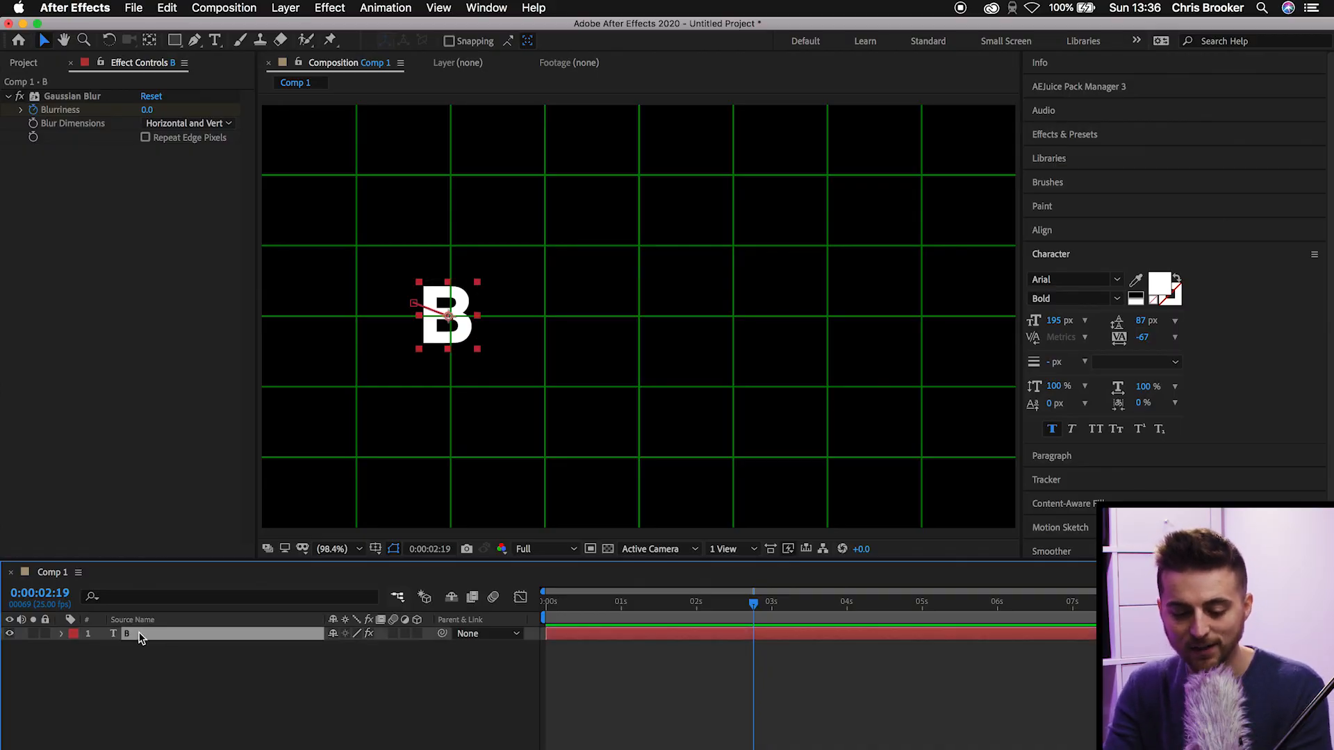
right_click(139, 638)
click(122, 668)
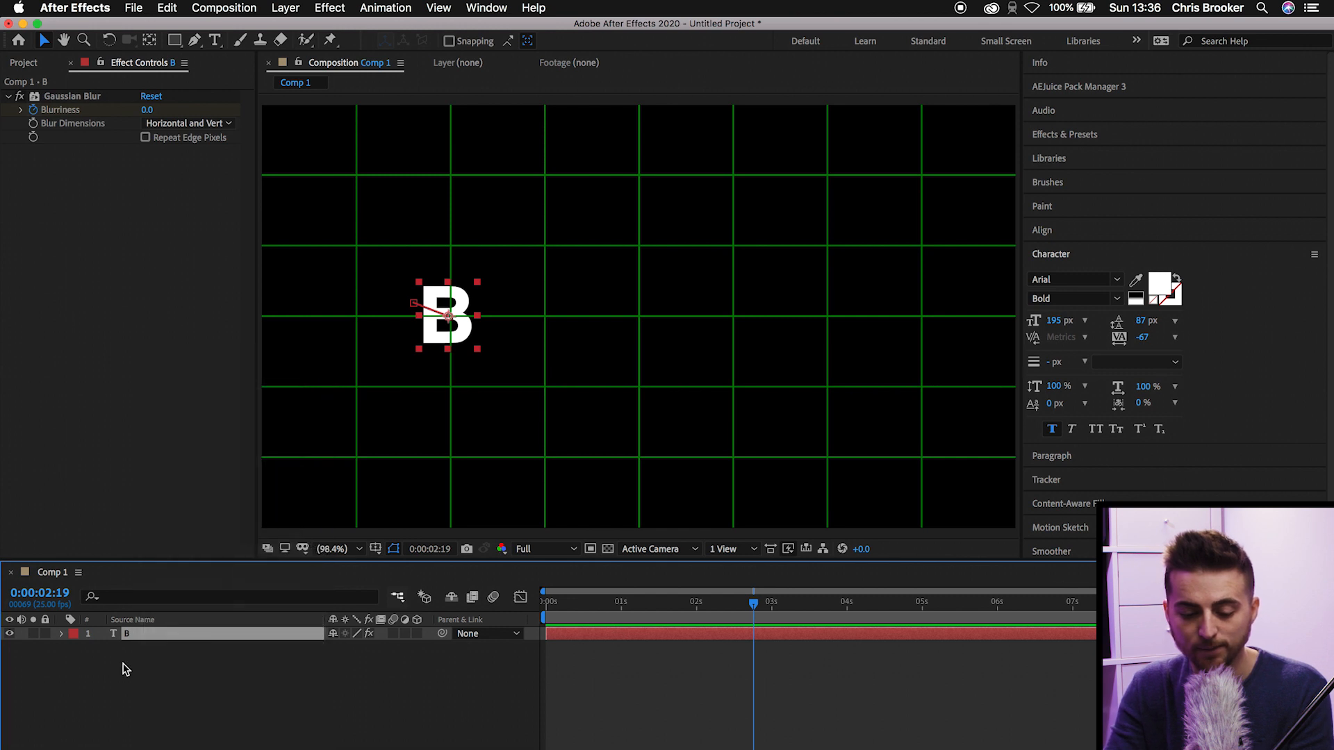
click(136, 651)
click(127, 633)
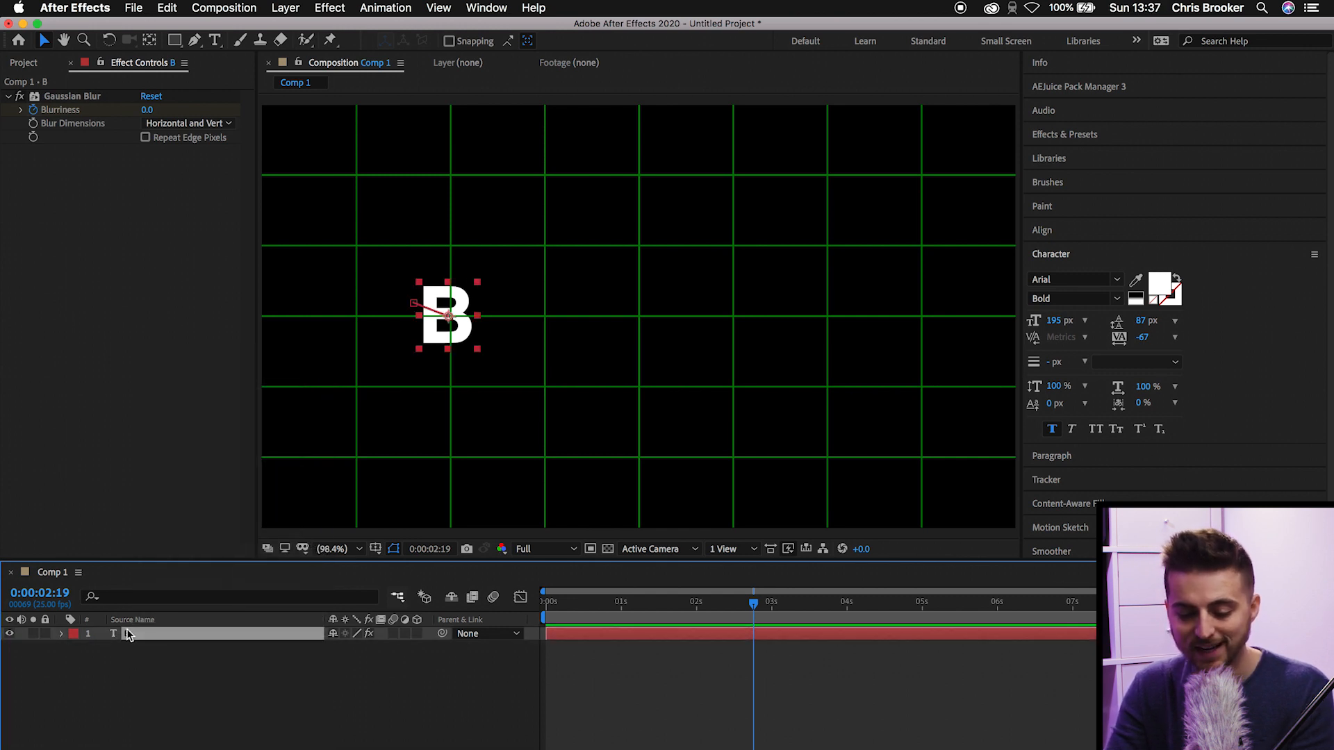
key(super+d)
key(super+d)
key(super+d)
key(super+d)
key(super+d)
key(super+d)
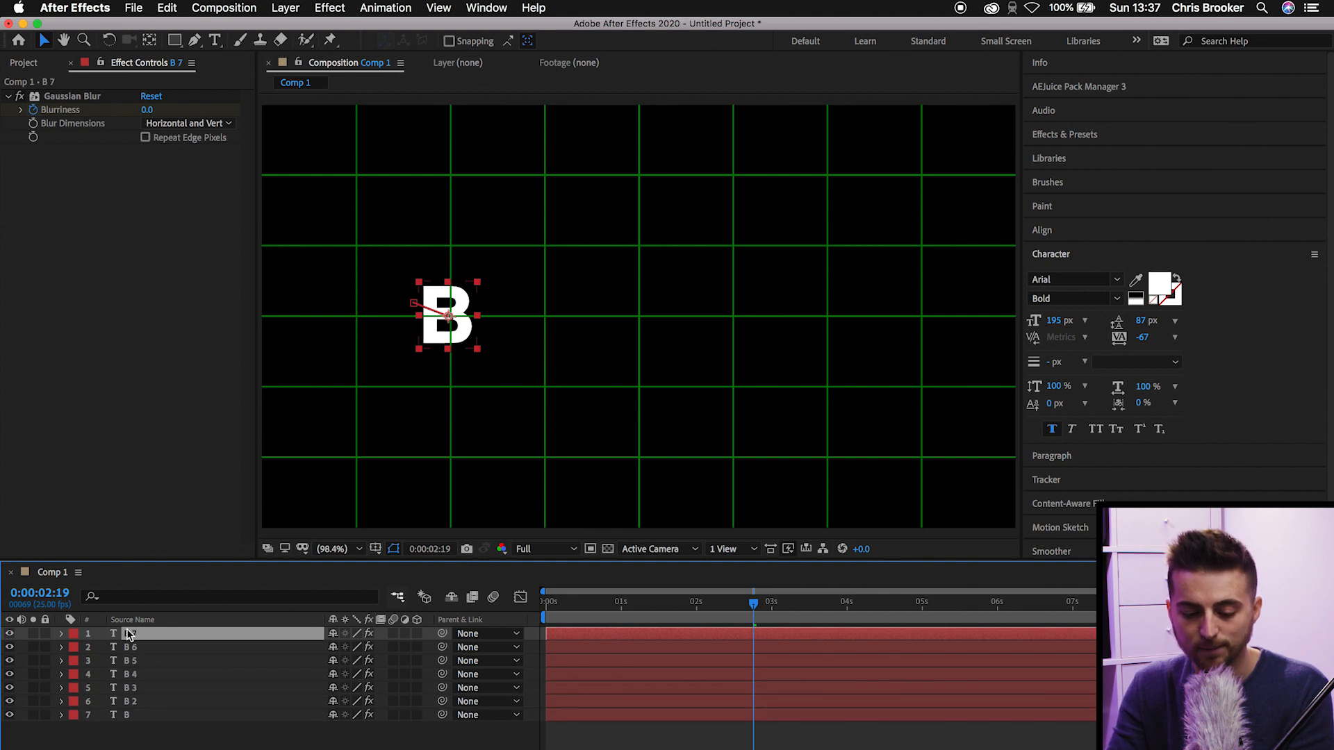
- Change the text of the three lowest duplicate layers, from the lowest upward, to R, O and O
double_click(130, 703)
text(R)
double_click(132, 688)
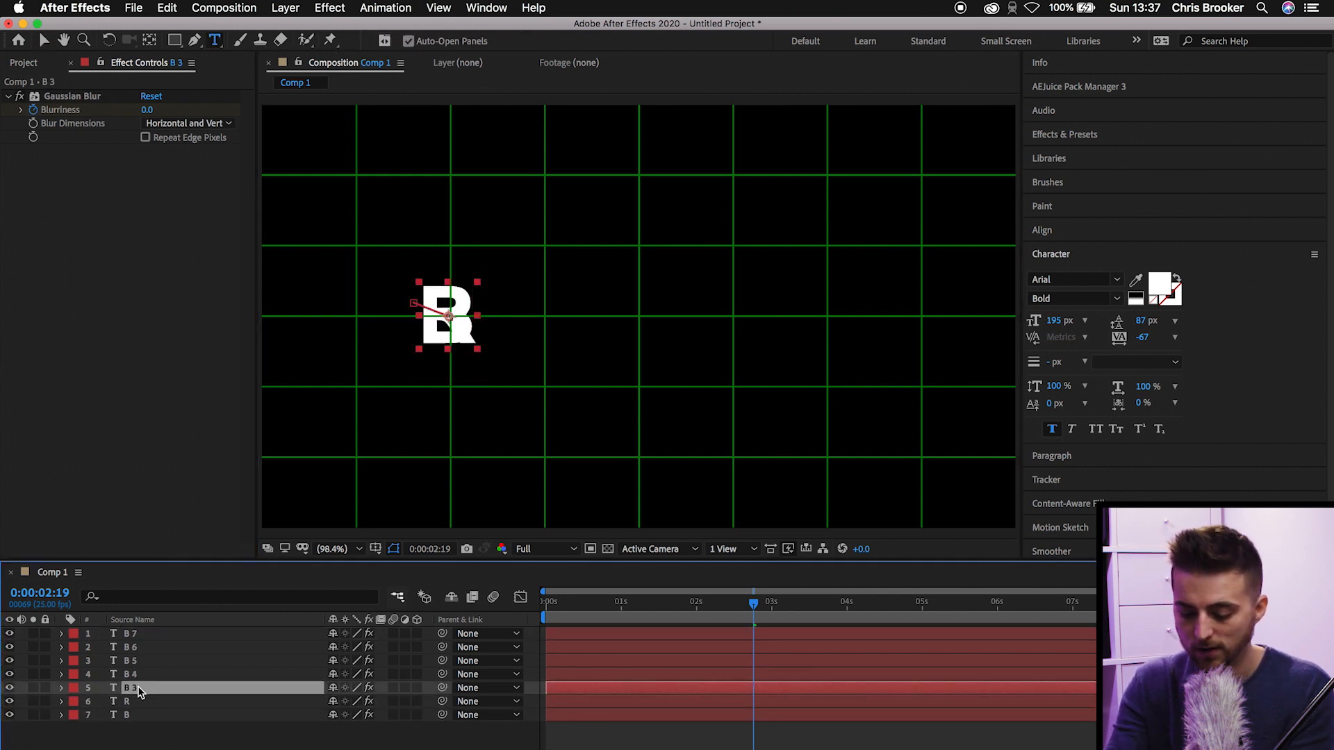
text(O)
double_click(153, 676)
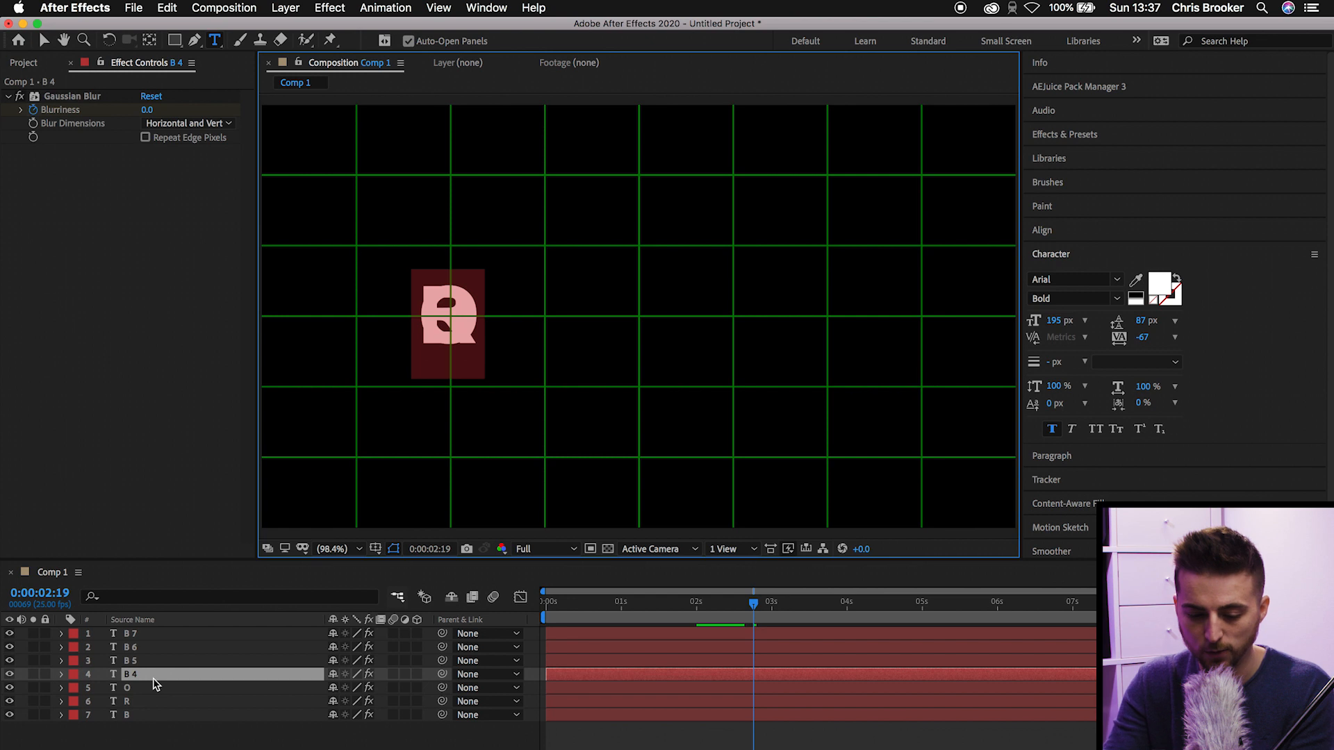
text(O)
- Change the text of the three remaining B duplicates, from the lowest upward, to K, E and R
double_click(140, 657)
text(K)
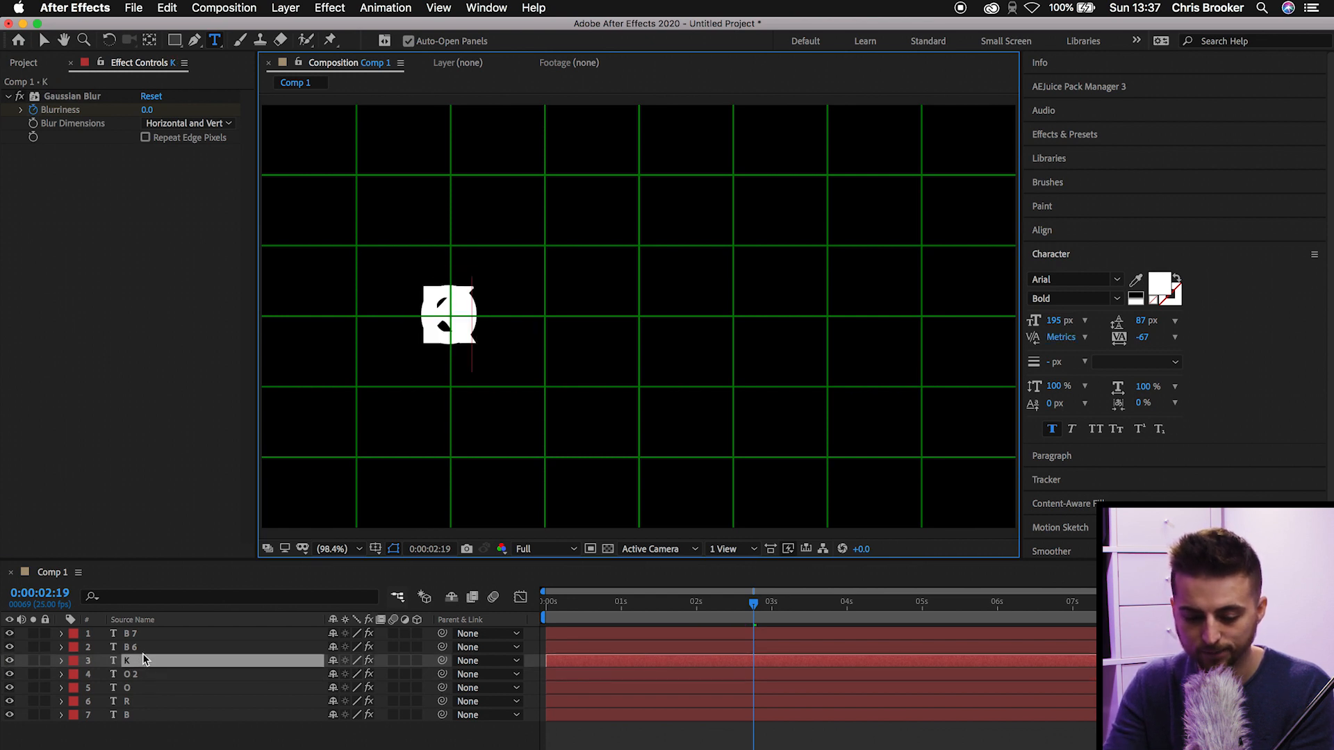
double_click(142, 649)
text(E)
double_click(143, 635)
text(R)
- Select all seven letter layers and expand their properties, including the topmost R layer's transform values
click(293, 715)
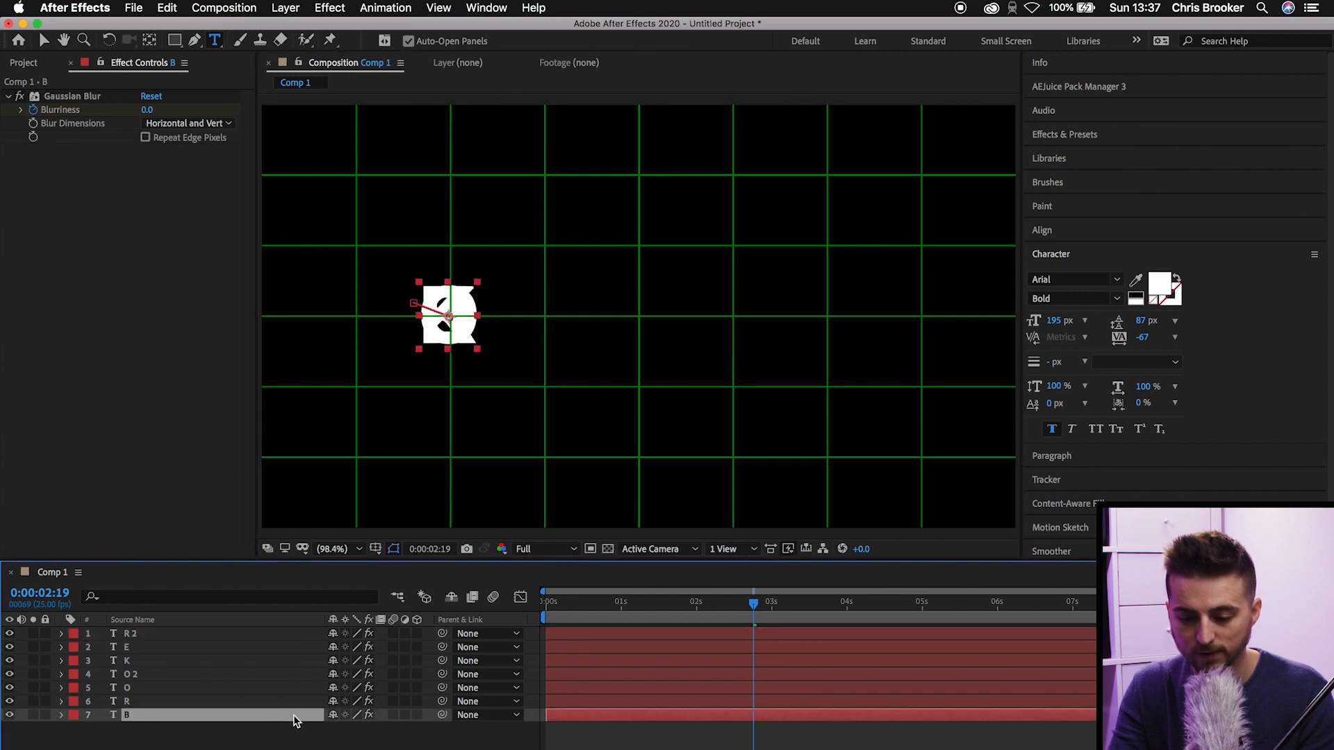
shift+click(150, 658)
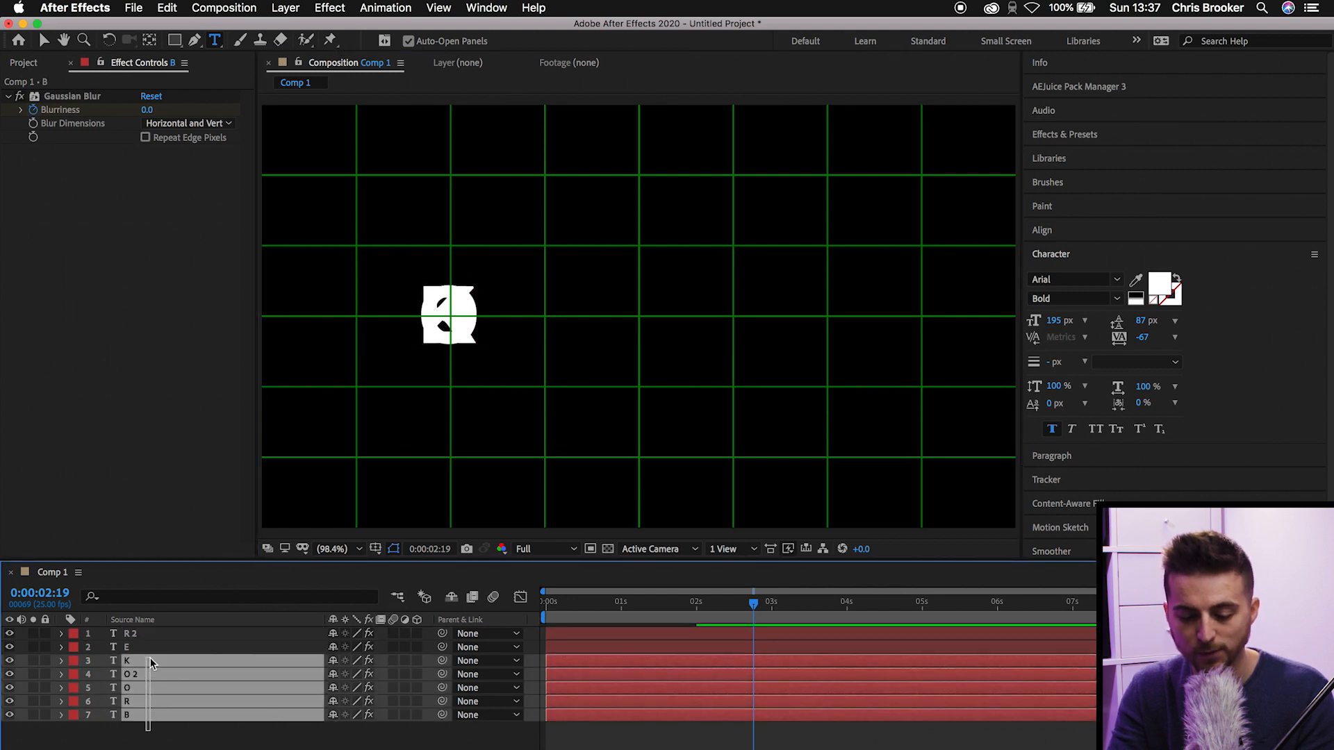
drag(161, 716, 142, 624)
click(171, 736)
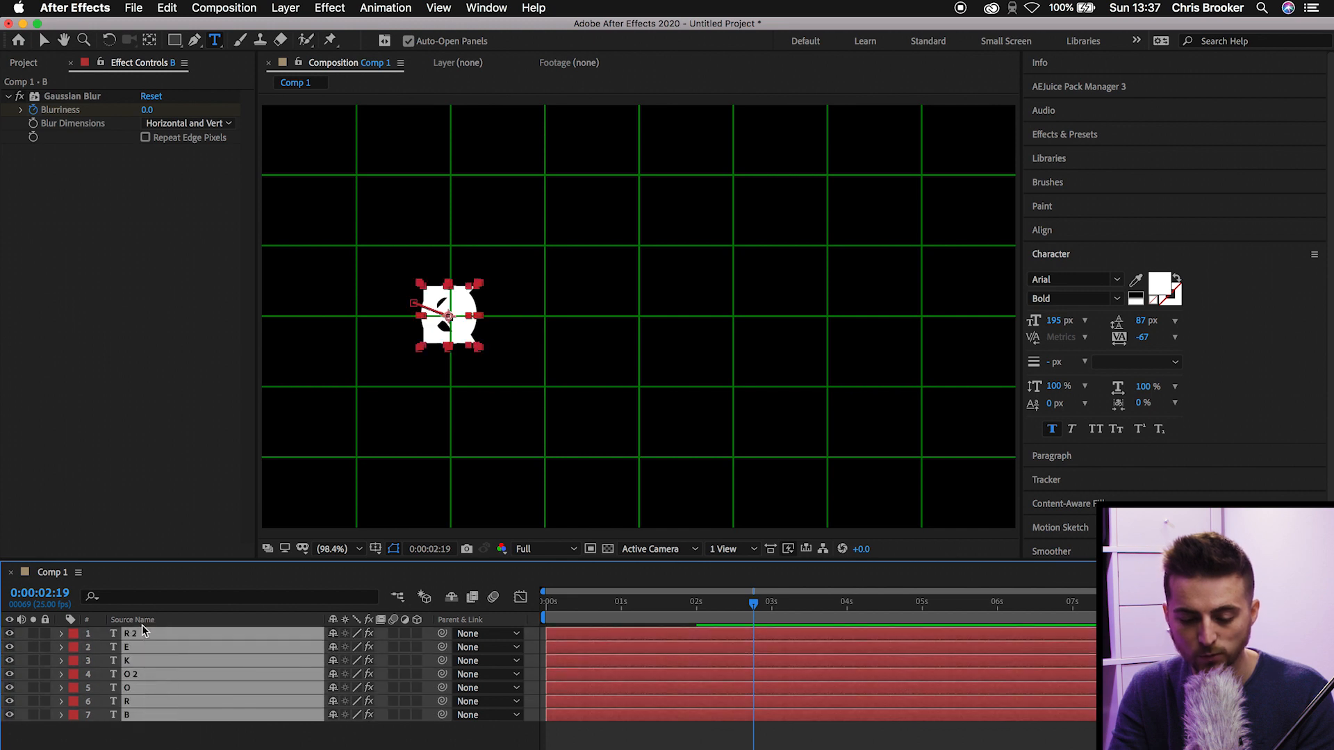
click(62, 634)
click(75, 675)
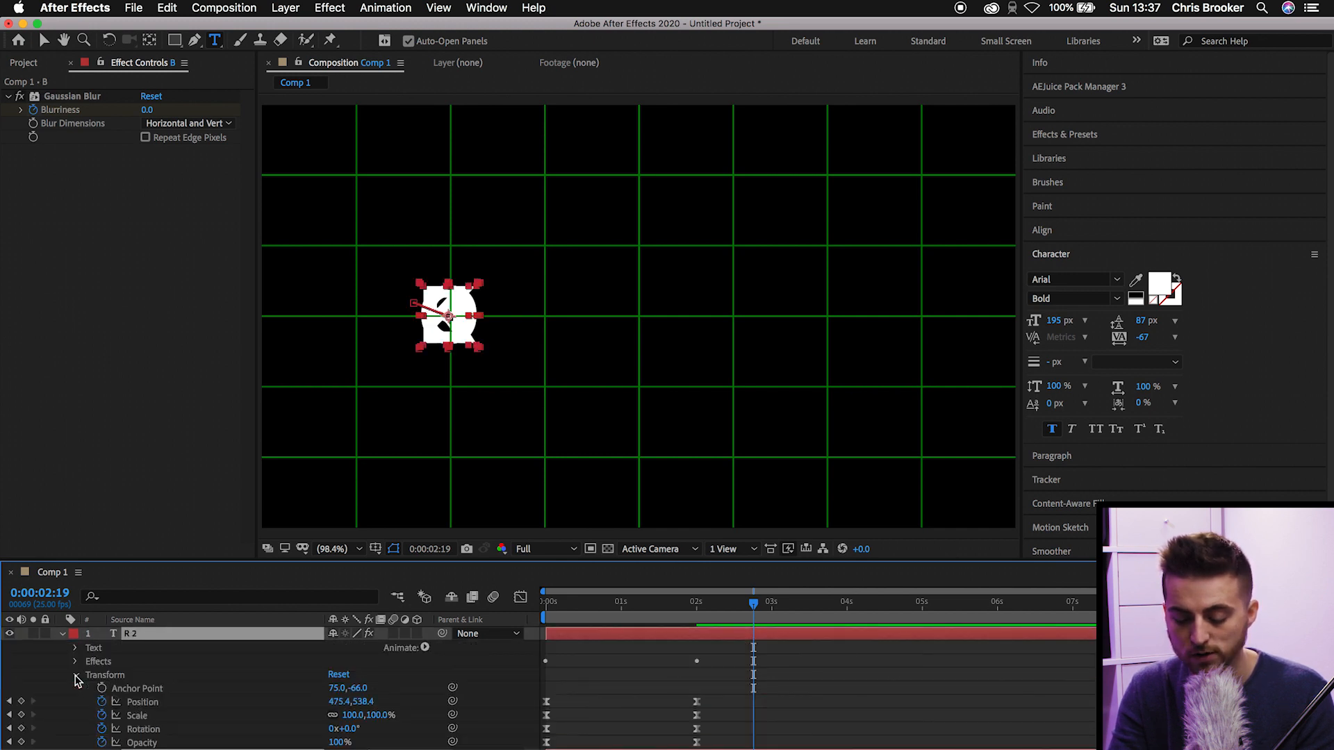
- At 2 seconds, move the topmost R layer horizontally across the composition to position 1509.6, 538.4
drag(703, 601, 697, 607)
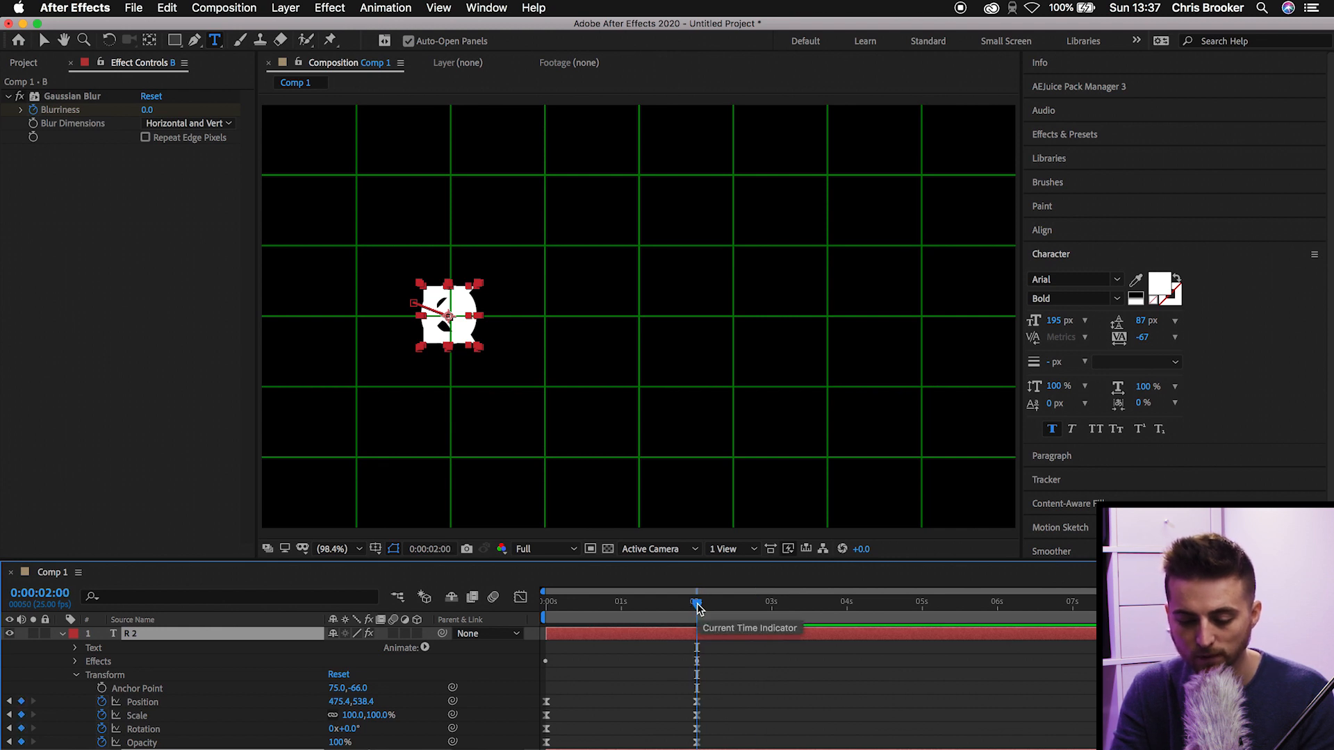
click(631, 717)
click(197, 640)
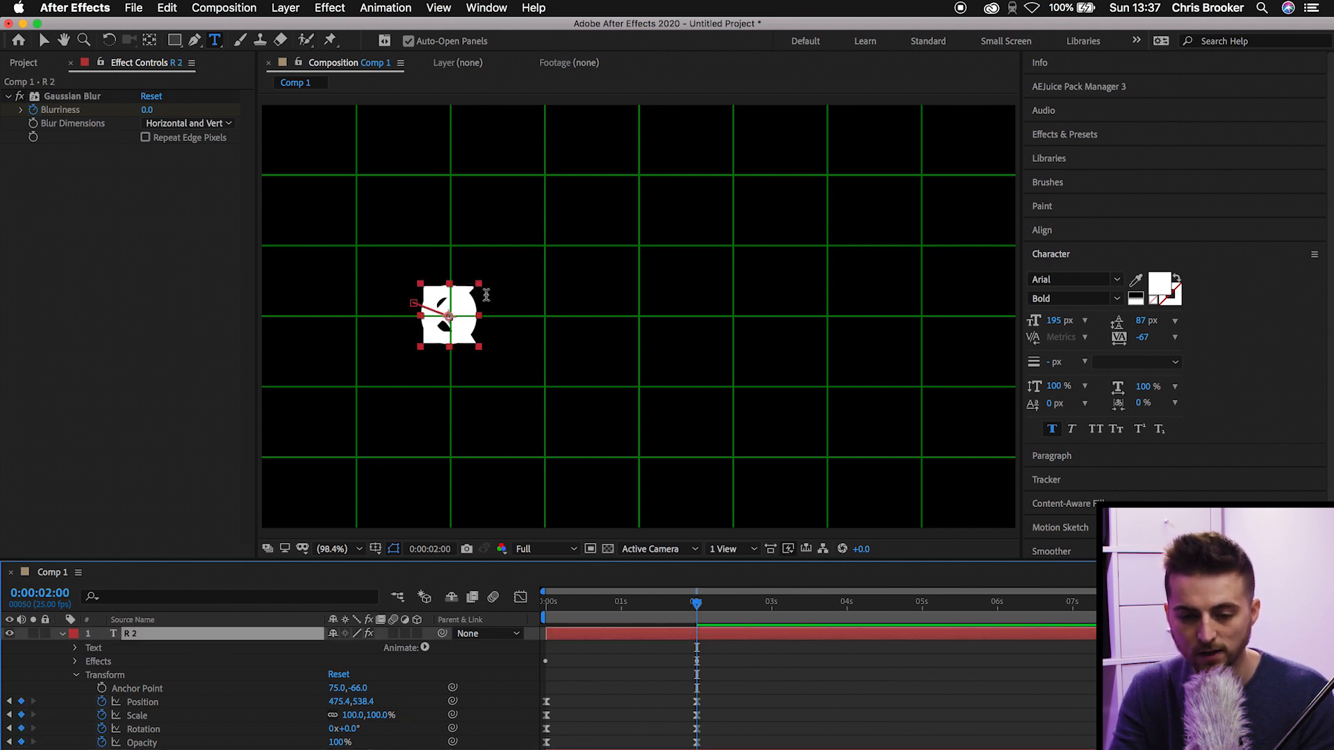
click(41, 42)
drag(458, 321, 865, 321)
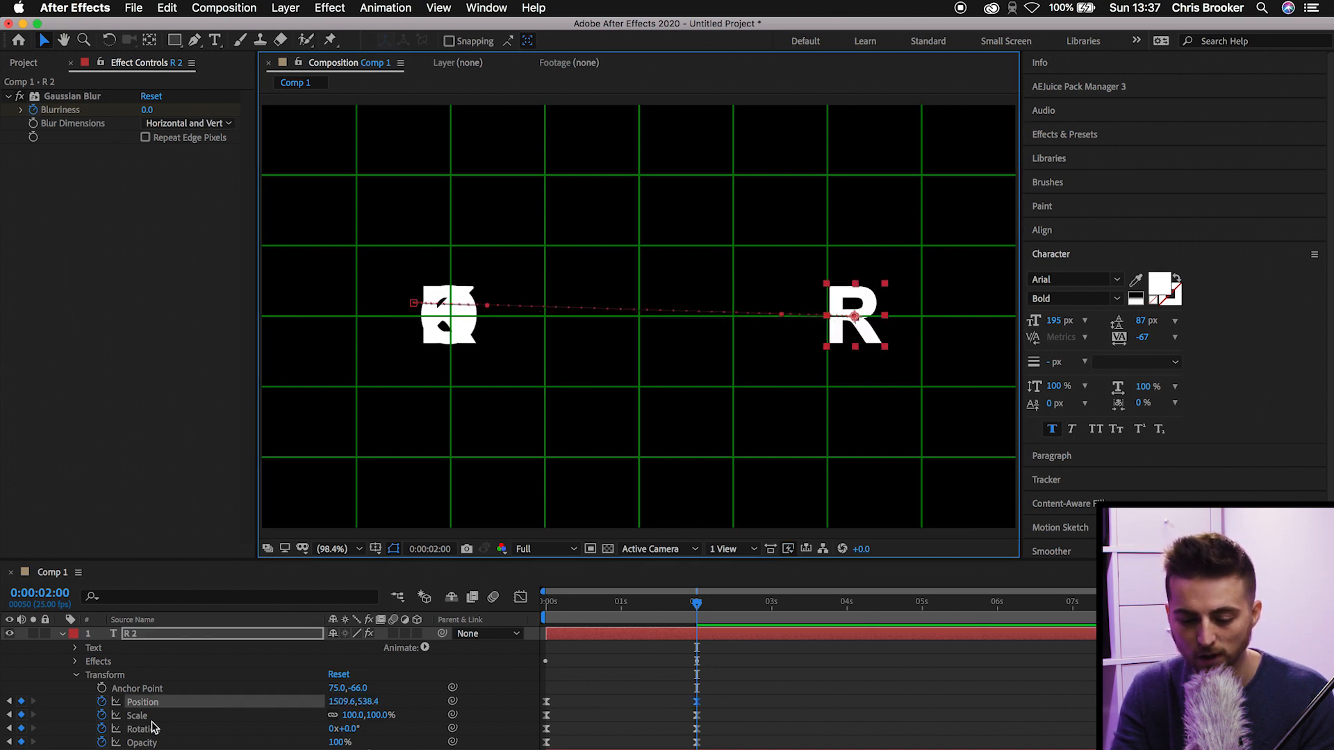
- At 2 seconds, move the E, K and upper O layers into a row directly before the final R
scroll(154, 727, down, 5)
click(132, 677)
drag(463, 300, 797, 305)
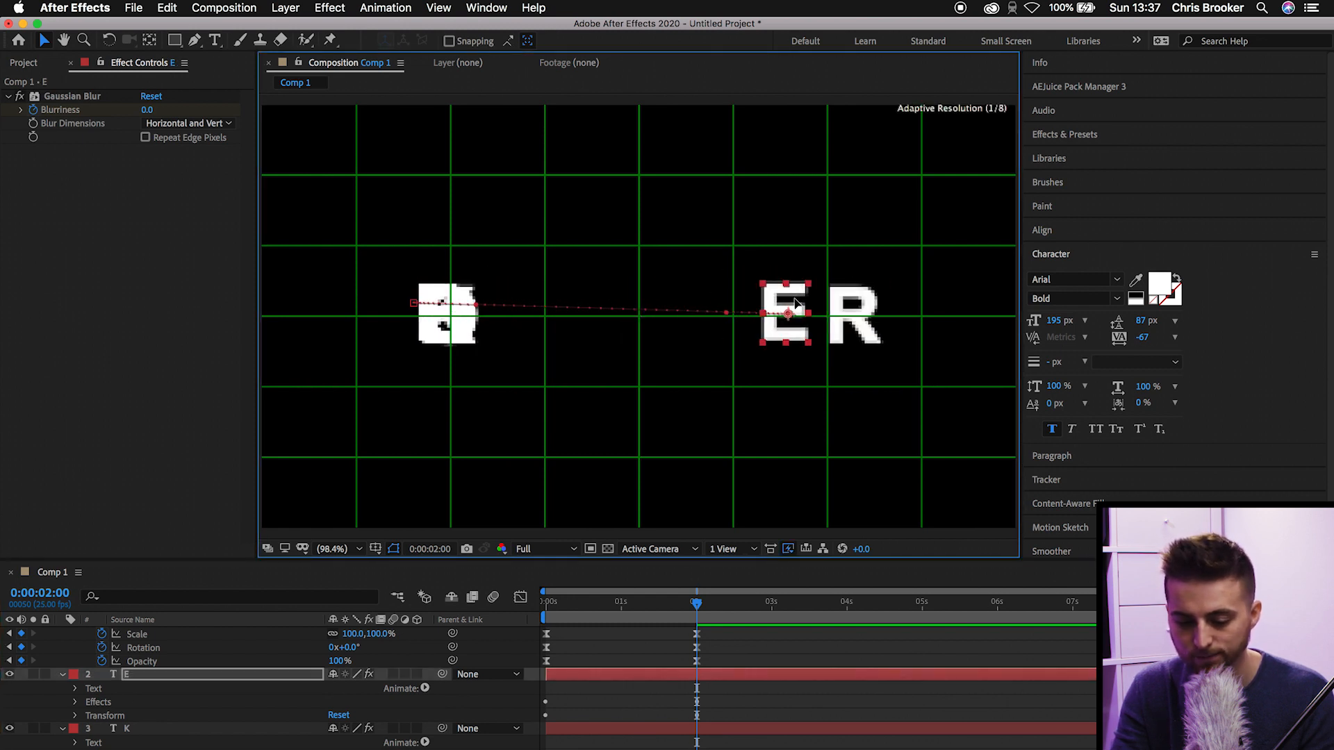
click(153, 728)
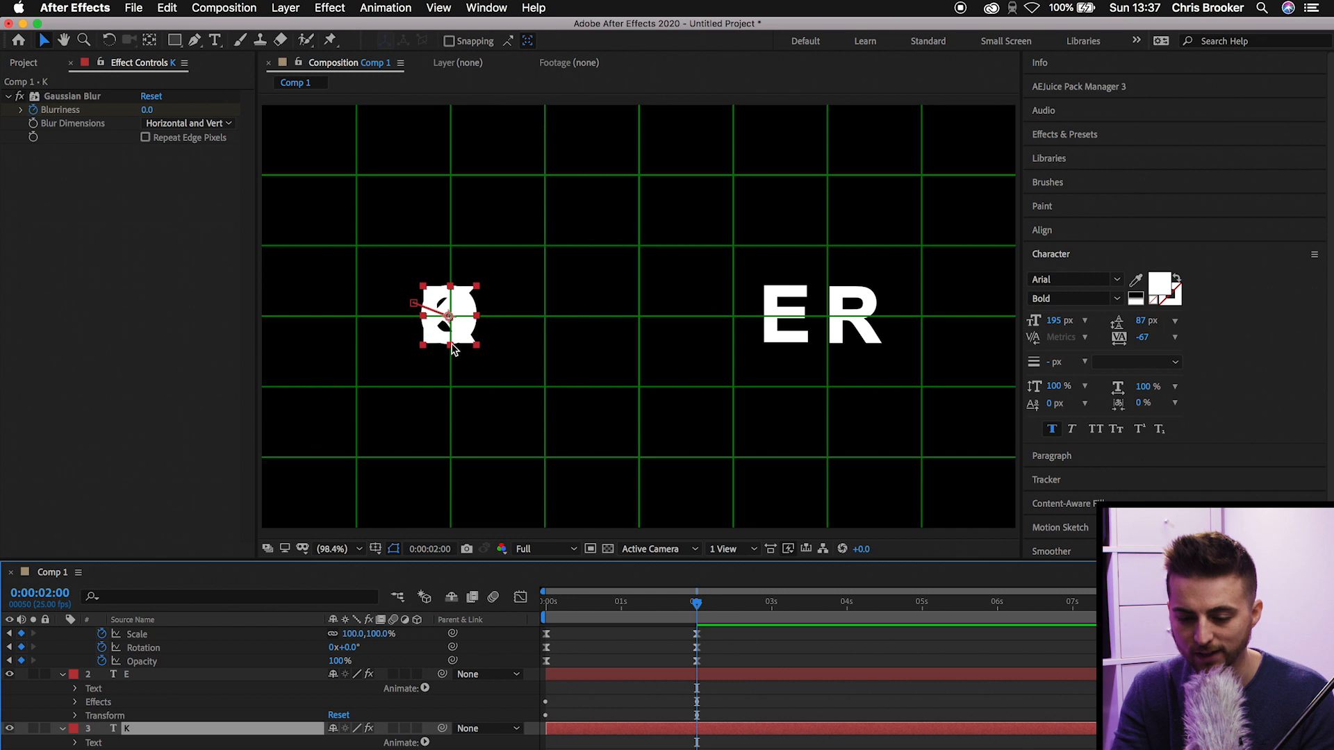
drag(467, 310, 732, 307)
scroll(217, 706, down, 3)
click(148, 717)
drag(465, 308, 650, 308)
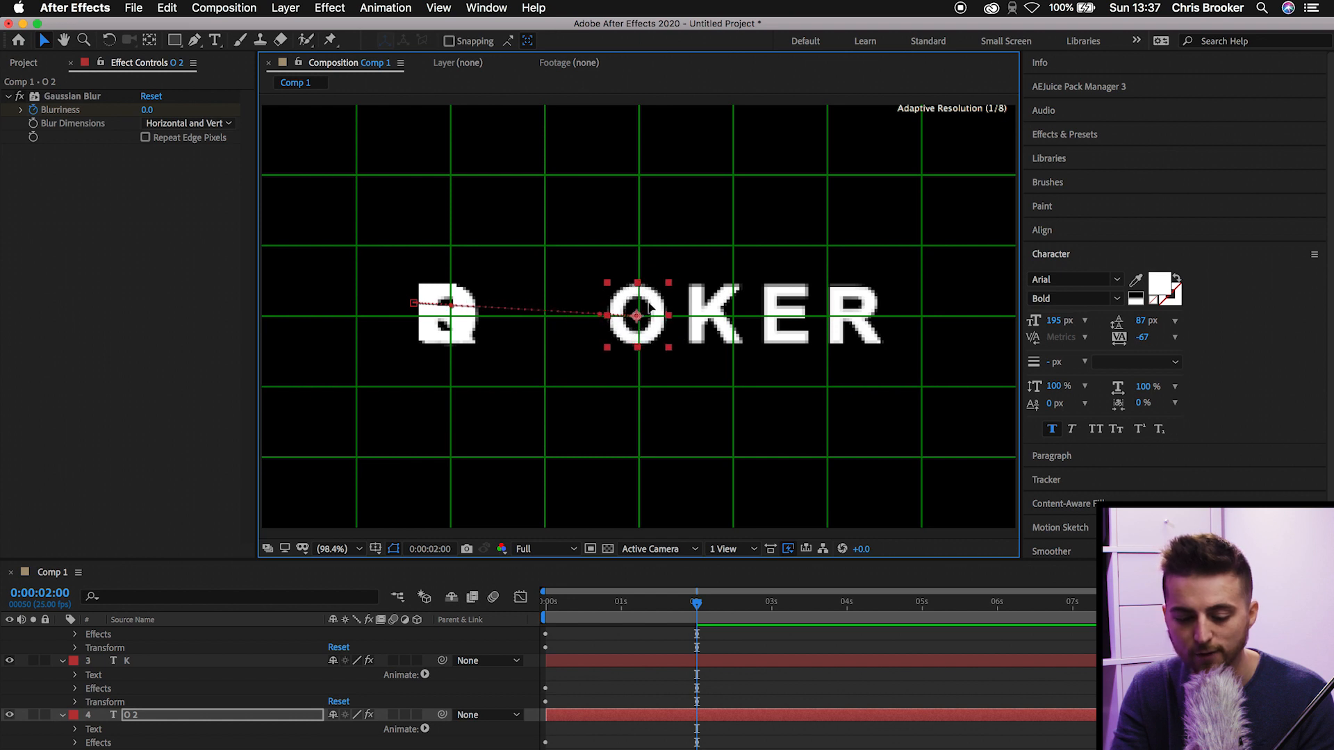
- At 2 seconds, place the remaining O and R before the other letters and shift B slightly left to open the spacing
scroll(154, 680, down, 5)
click(128, 664)
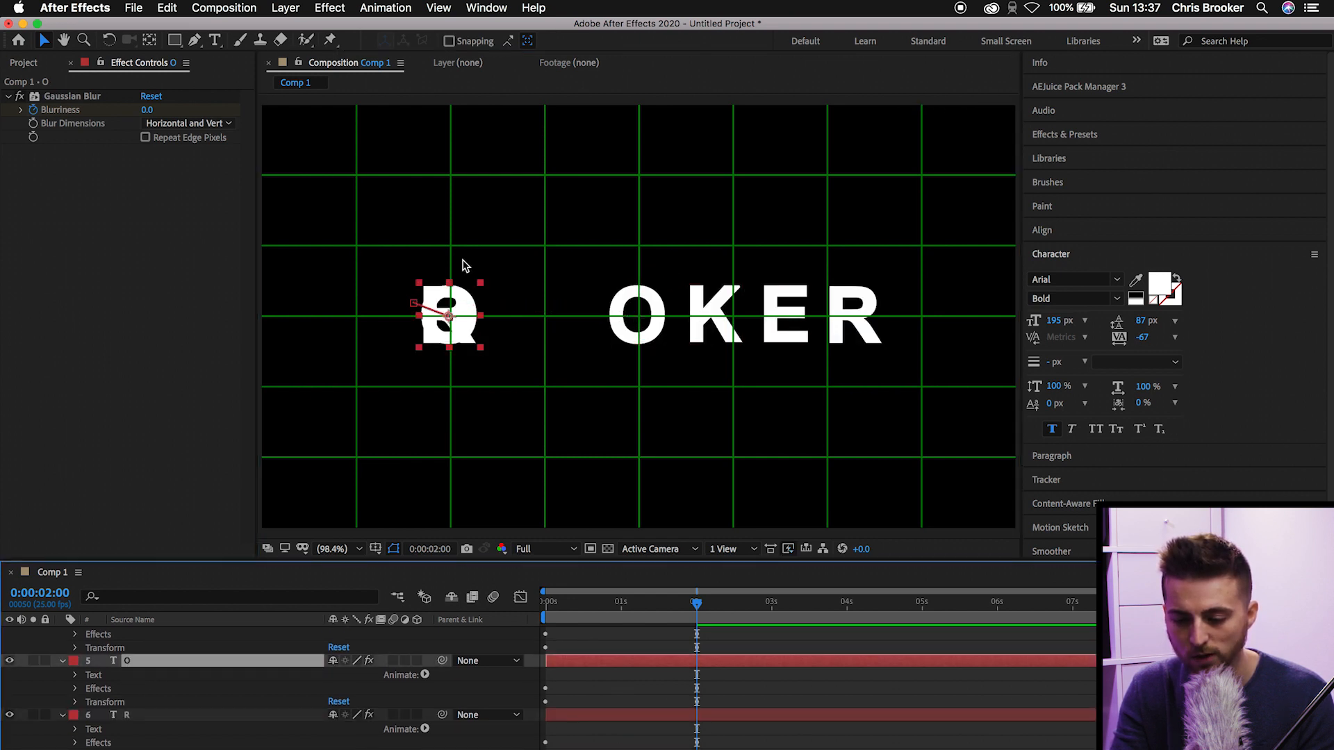
drag(451, 314, 570, 309)
click(179, 715)
mouse_move(453, 314)
mouse_down()
mouse_move(510, 313)
mouse_move(433, 298)
mouse_up()
click(454, 301)
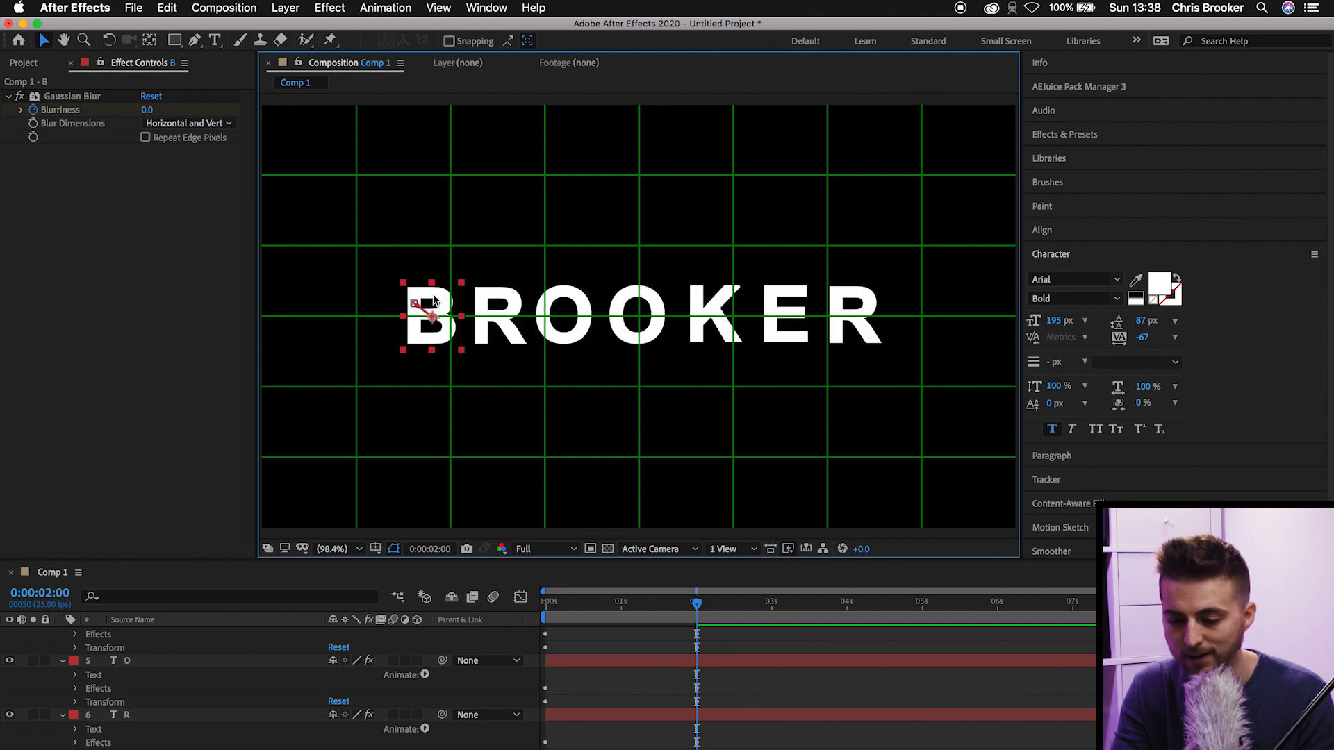
- Preview the seven-letter animation from 0 seconds and return to the start of the composition
click(859, 307)
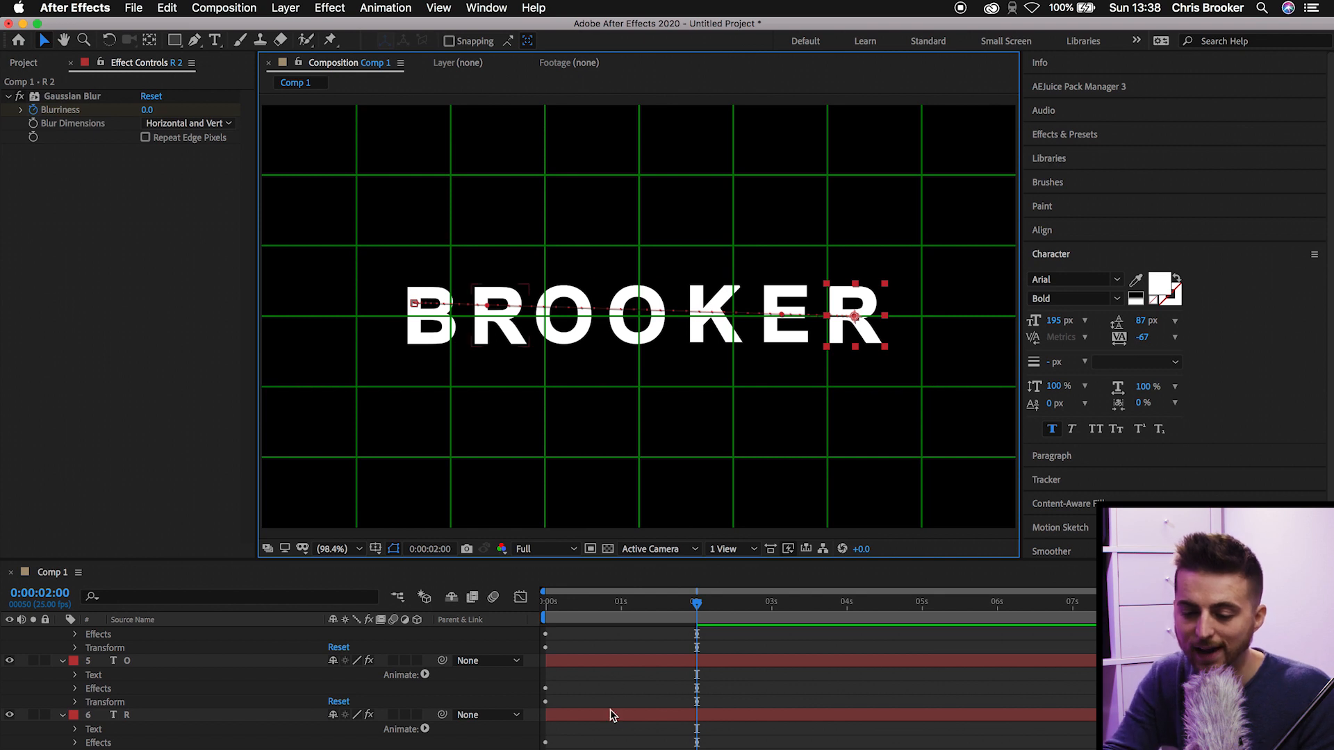
drag(637, 609, 503, 623)
key(space)
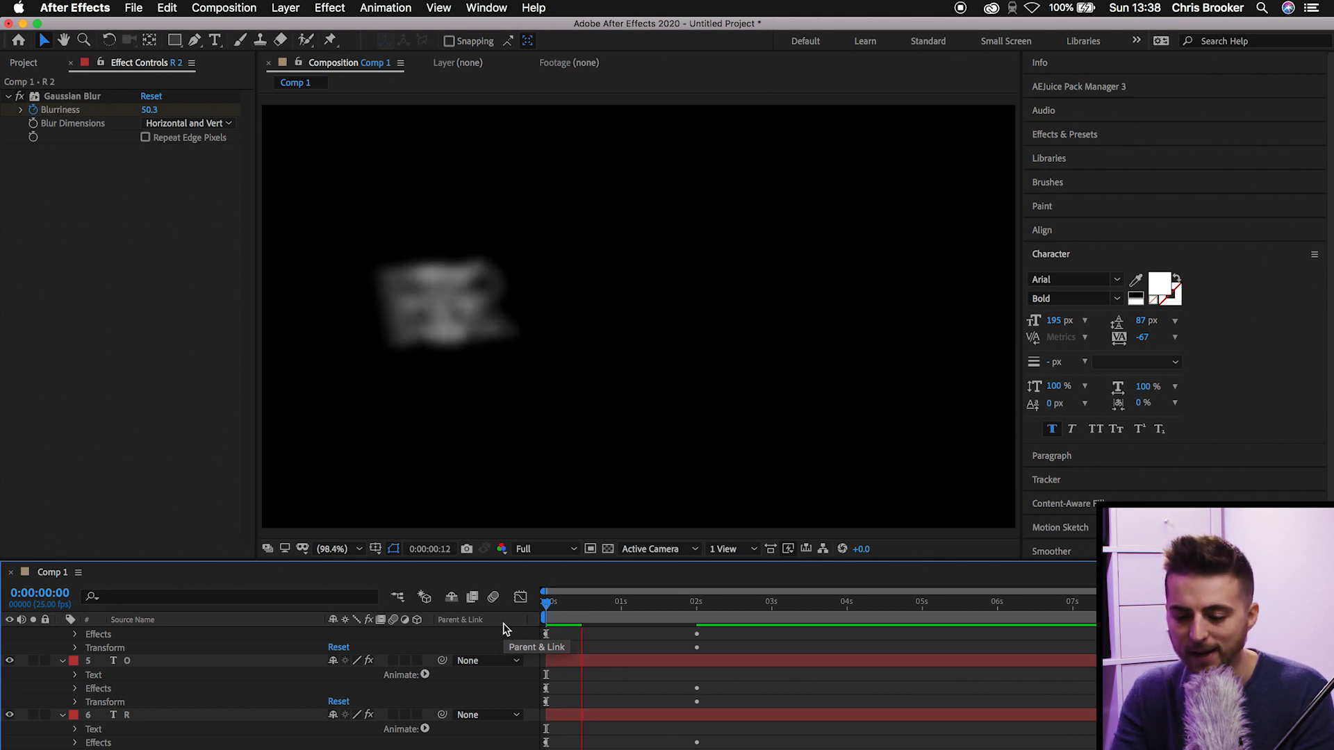
key(space)
key(Home)
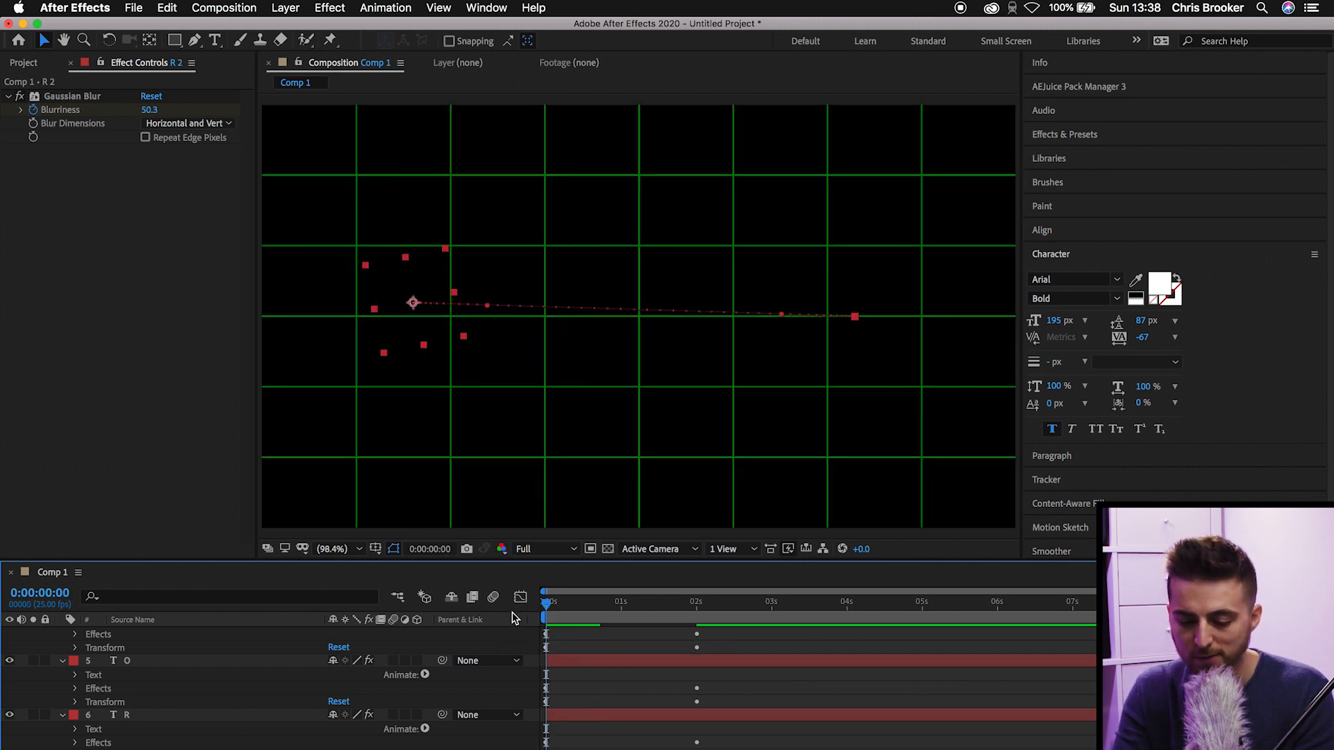
- At 0 seconds, give the topmost R layer starting position 1597.0, 426.7, rotation 19° and a larger scale
scroll(604, 670, up, 10)
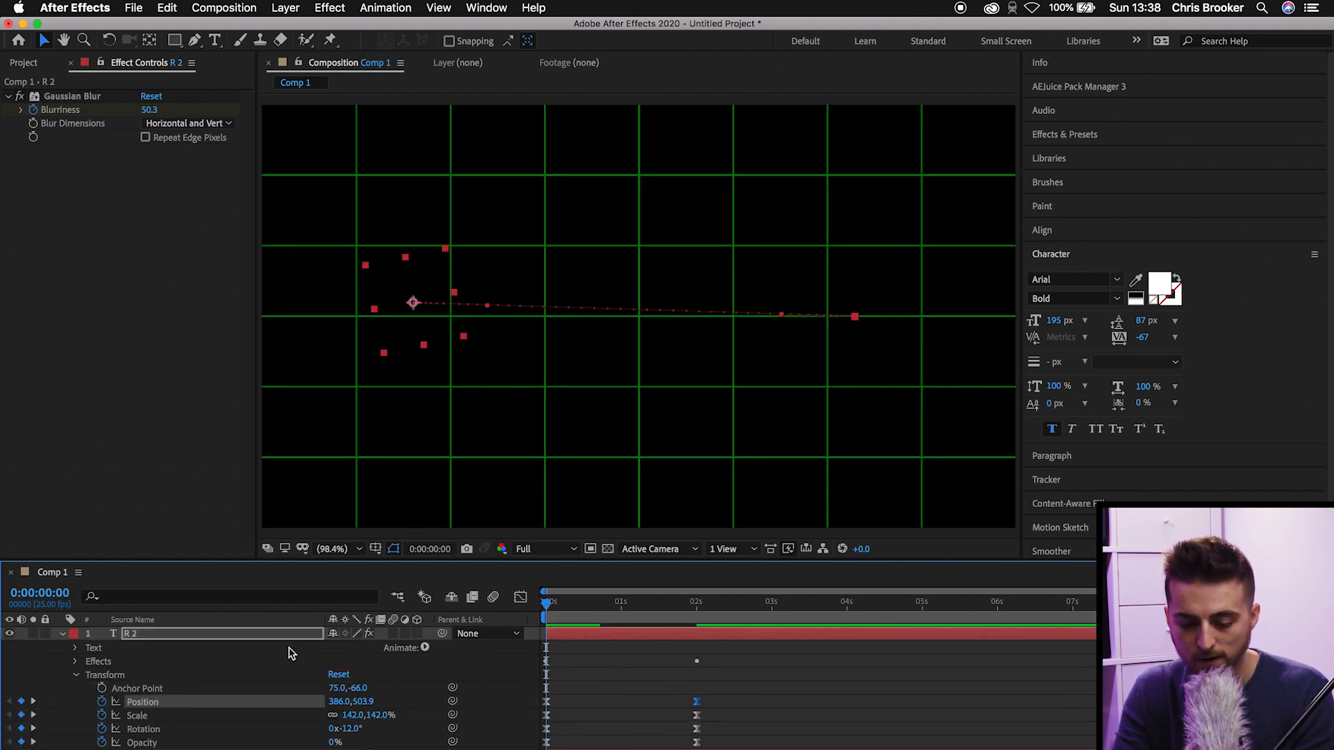
click(234, 646)
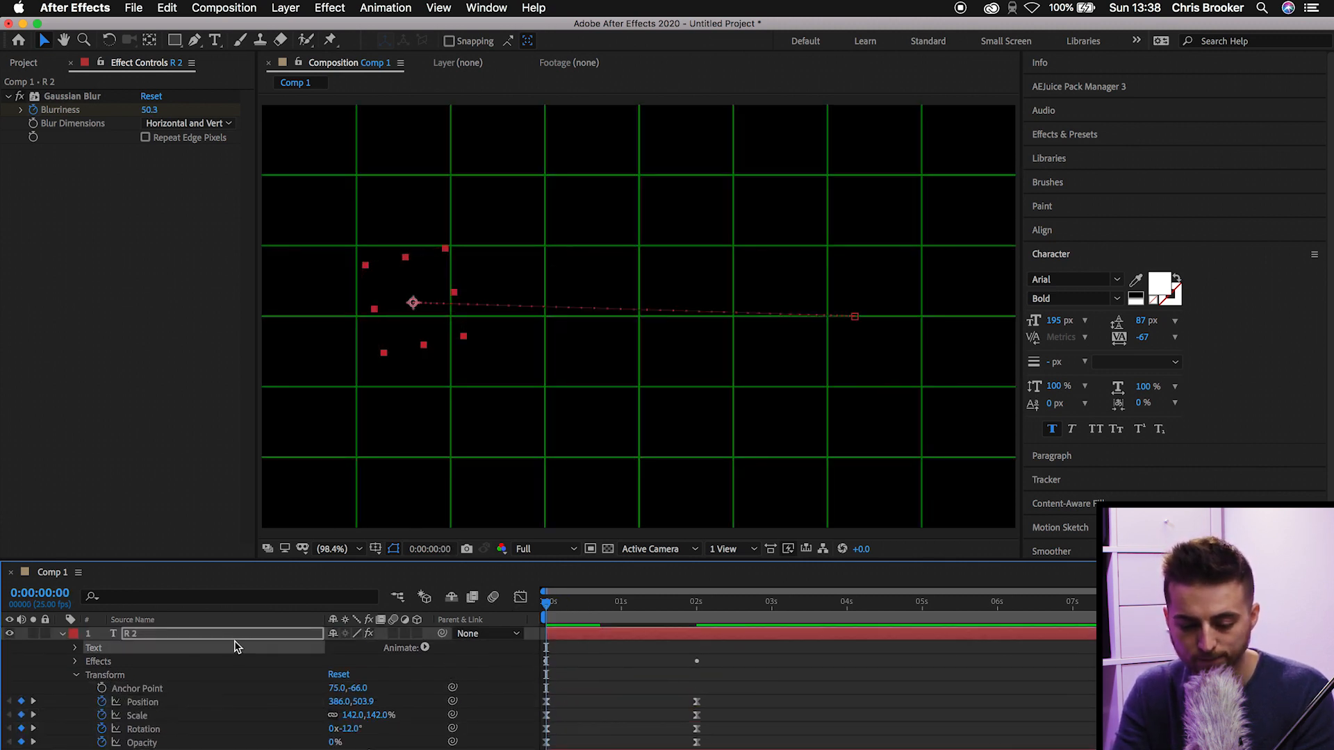
click(148, 705)
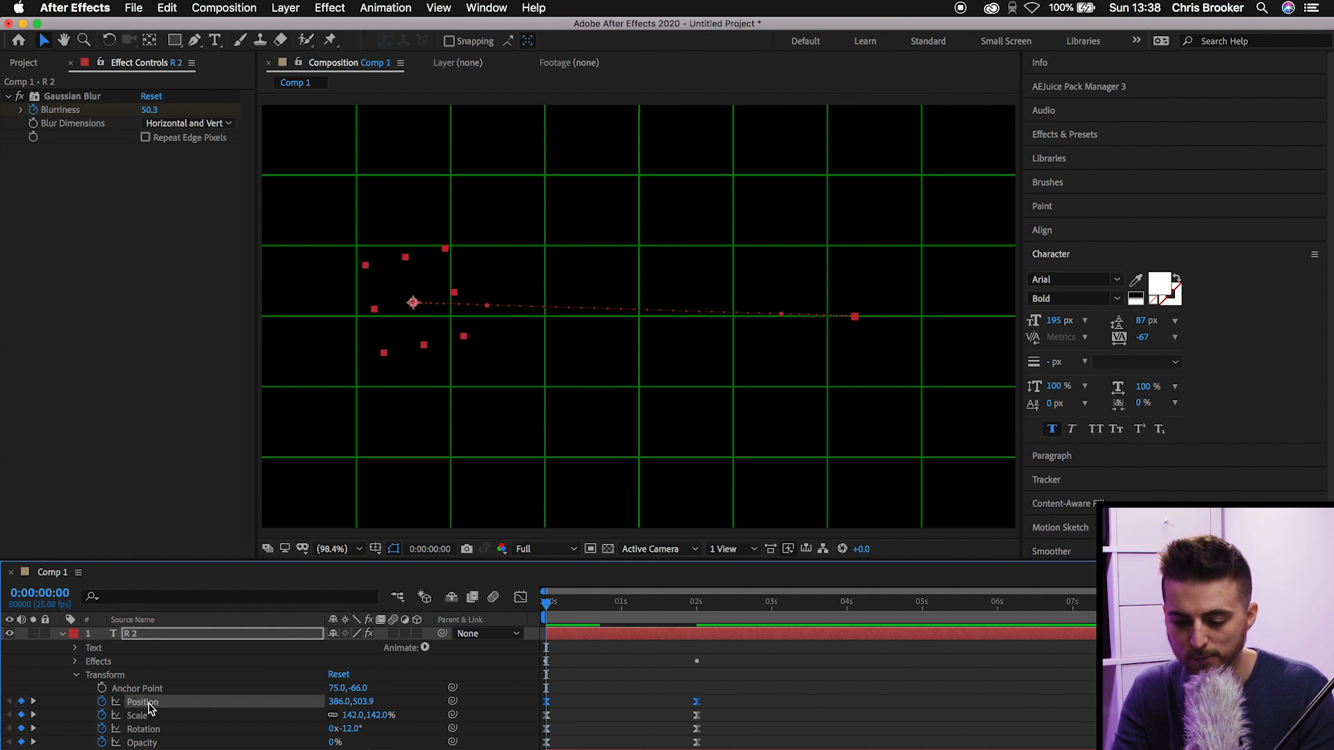
click(806, 670)
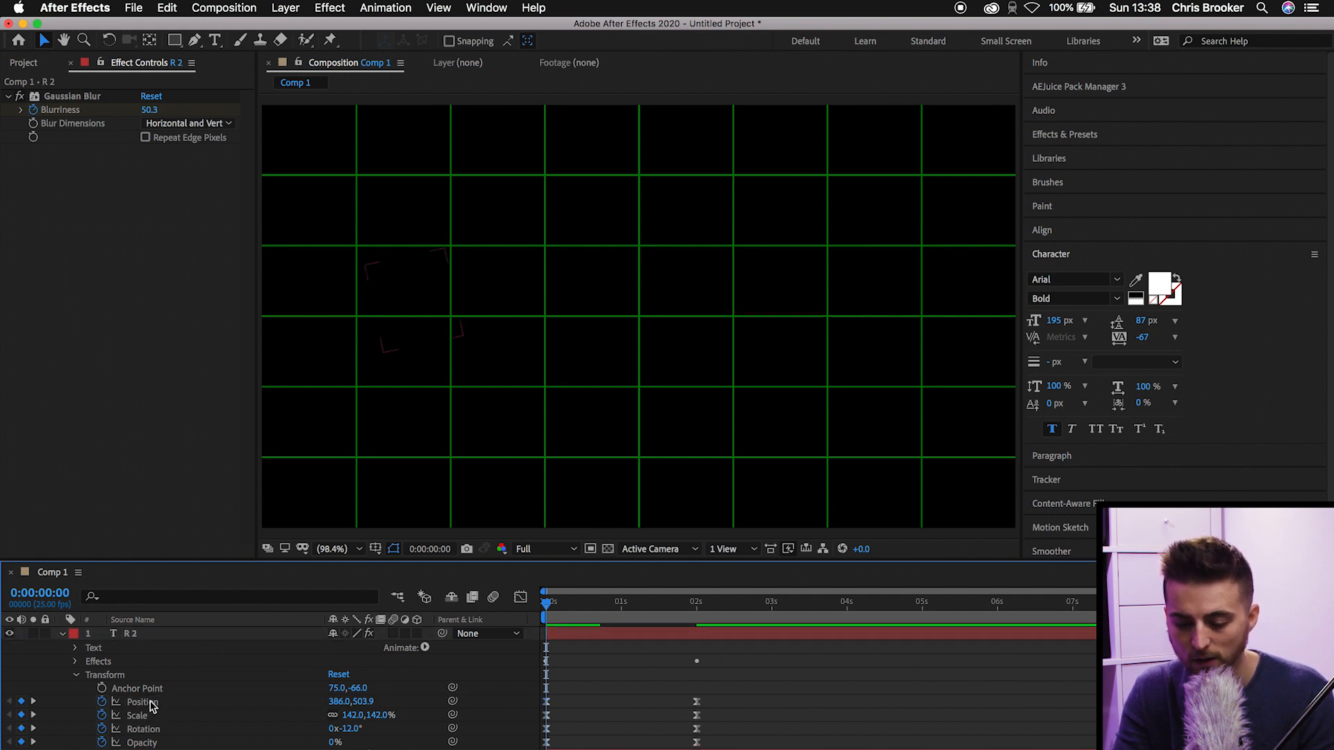
click(554, 714)
click(546, 702)
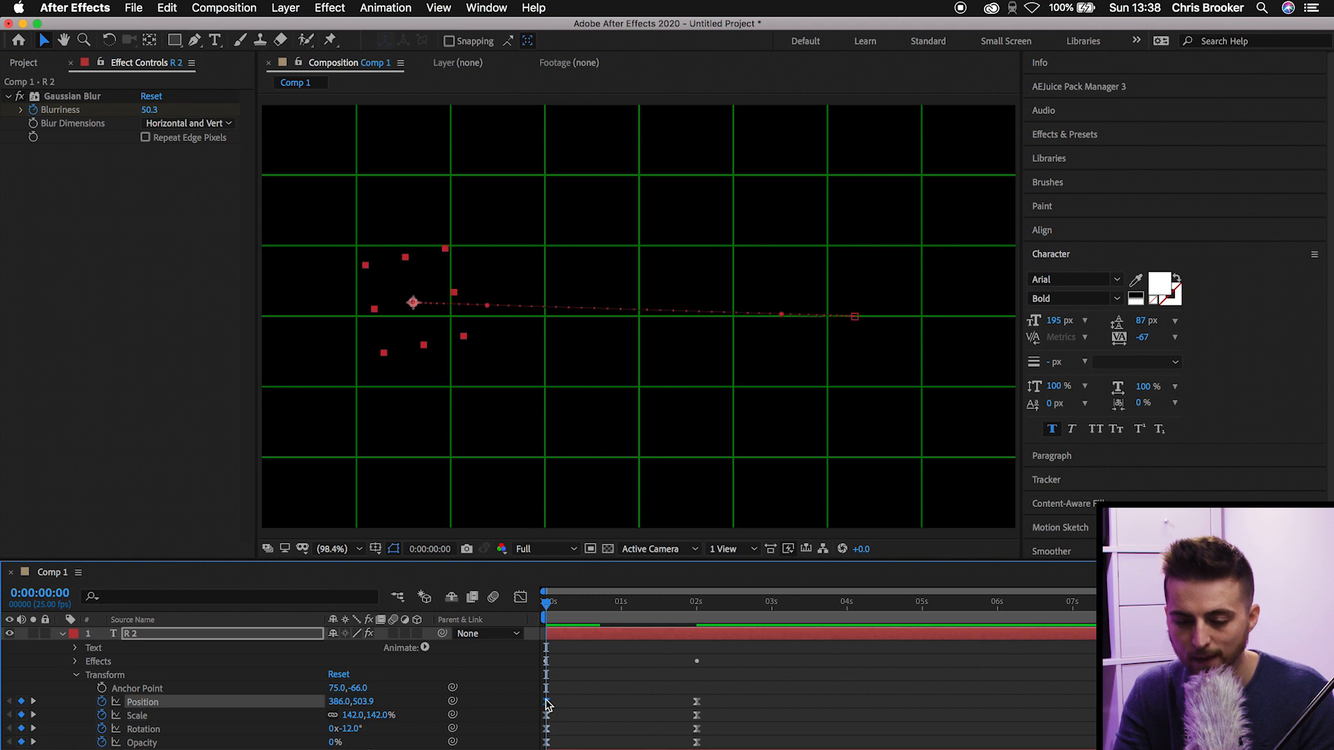
drag(428, 282, 904, 252)
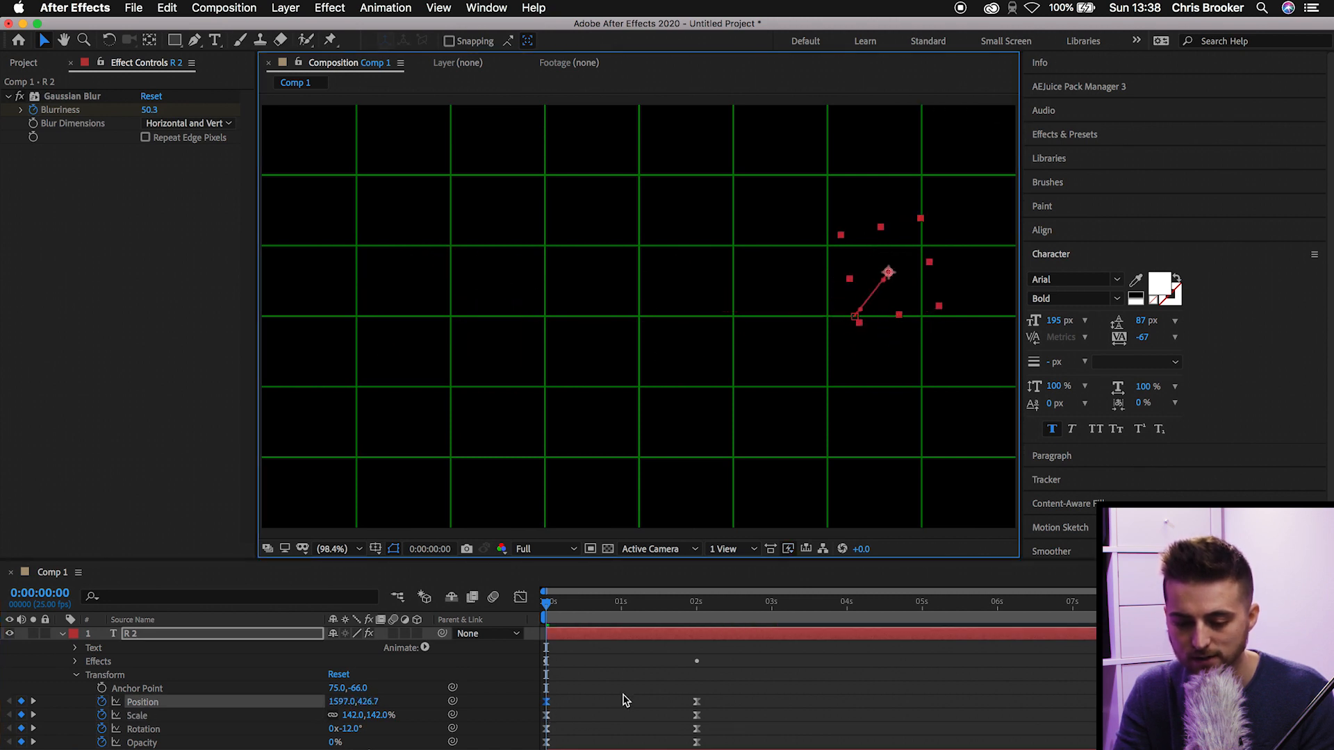
drag(352, 738, 375, 732)
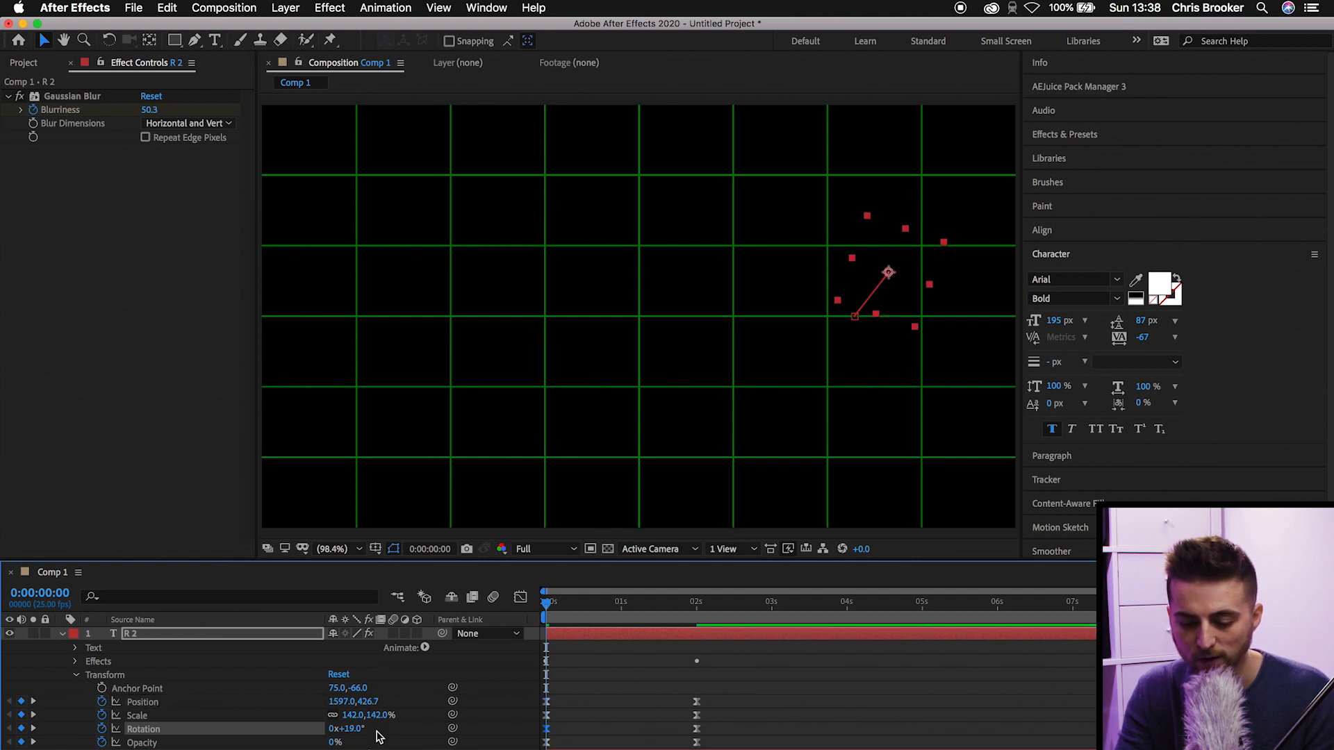
drag(347, 715, 403, 714)
- At 0 seconds, give the E layer starting position 562.8, 262.1, scale 174% and rotation -41°
scroll(741, 699, down, 1)
scroll(741, 699, down, 4)
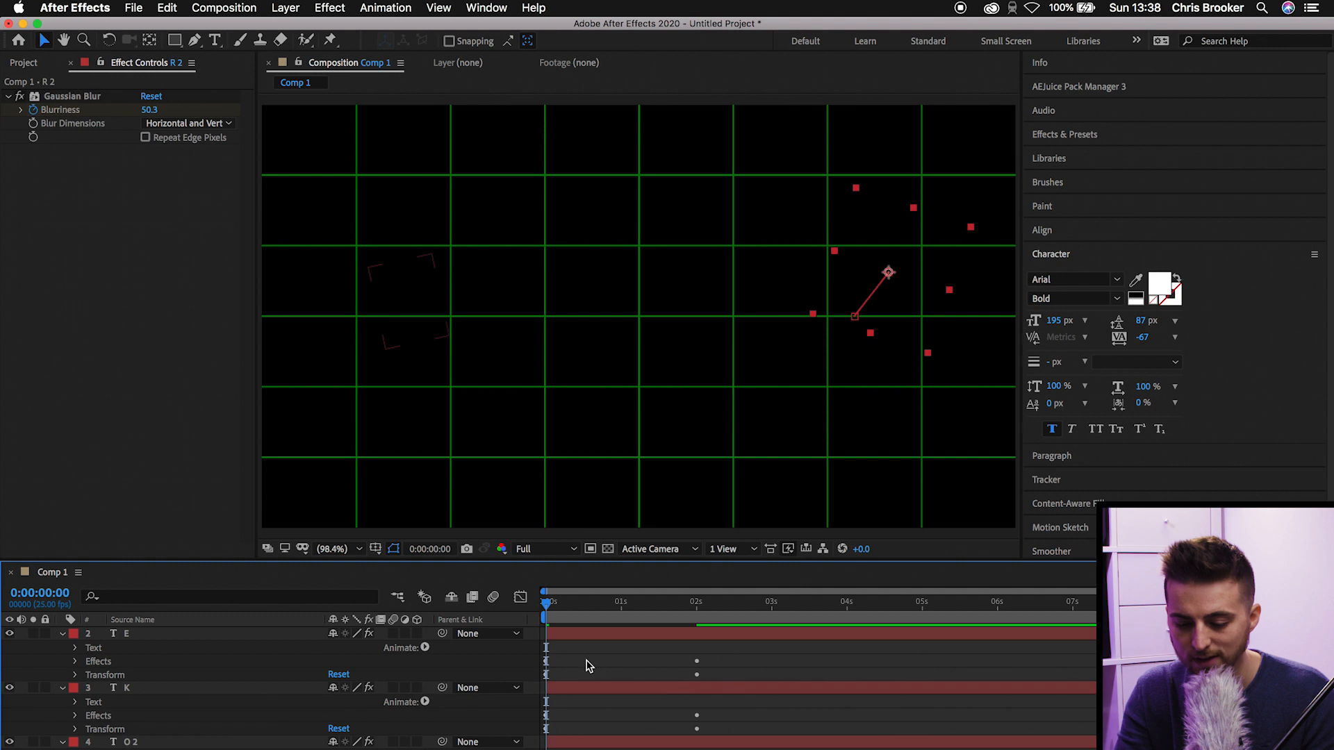
click(588, 638)
drag(410, 281, 479, 189)
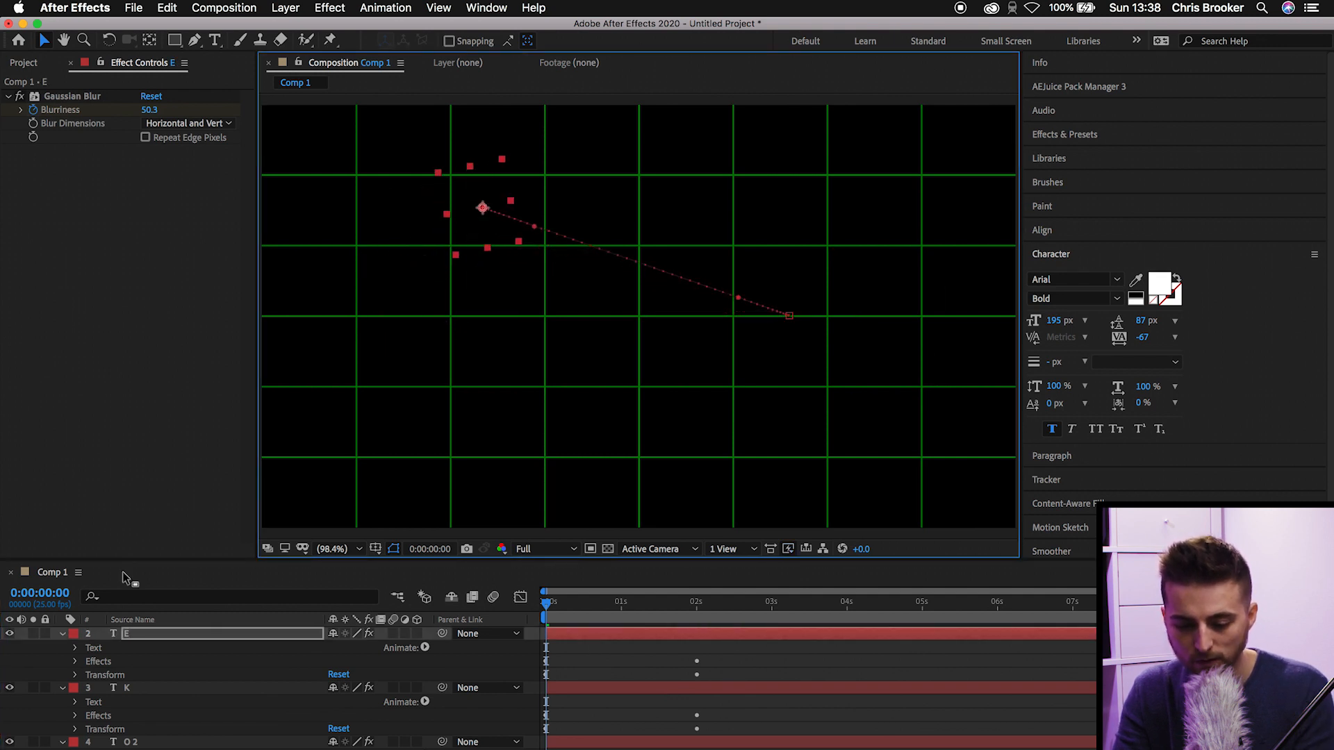
click(74, 676)
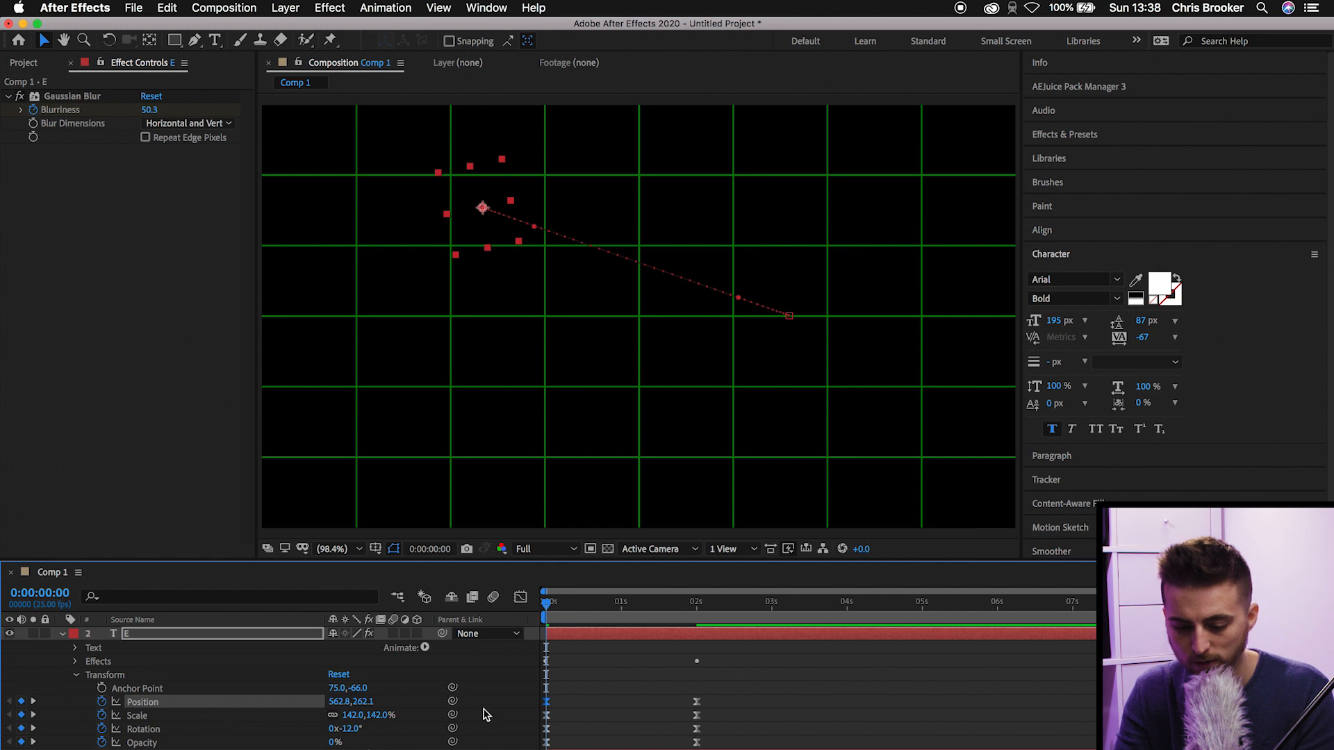
mouse_move(352, 716)
mouse_down()
mouse_move(386, 717)
mouse_move(350, 733)
mouse_up()
- Reveal the Transform properties of the K layer
scroll(558, 723, down, 2)
scroll(558, 723, down, 2)
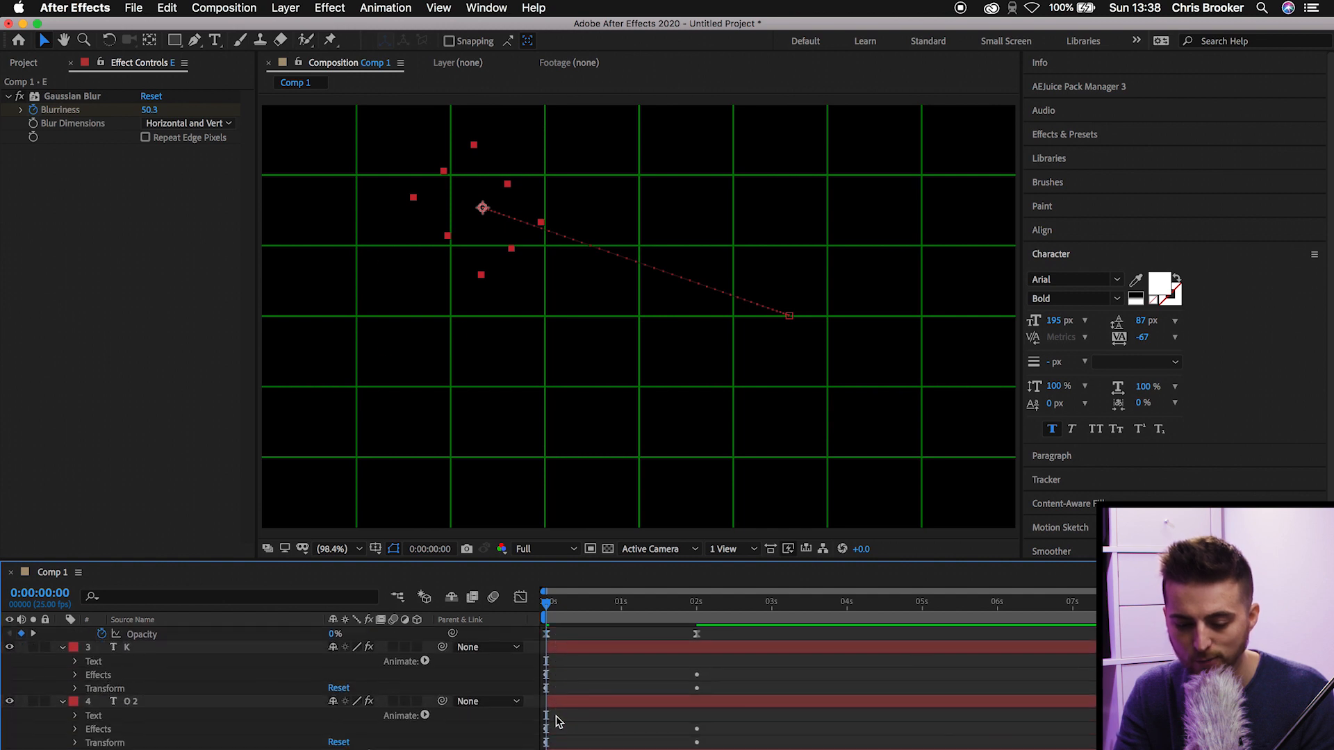
click(136, 649)
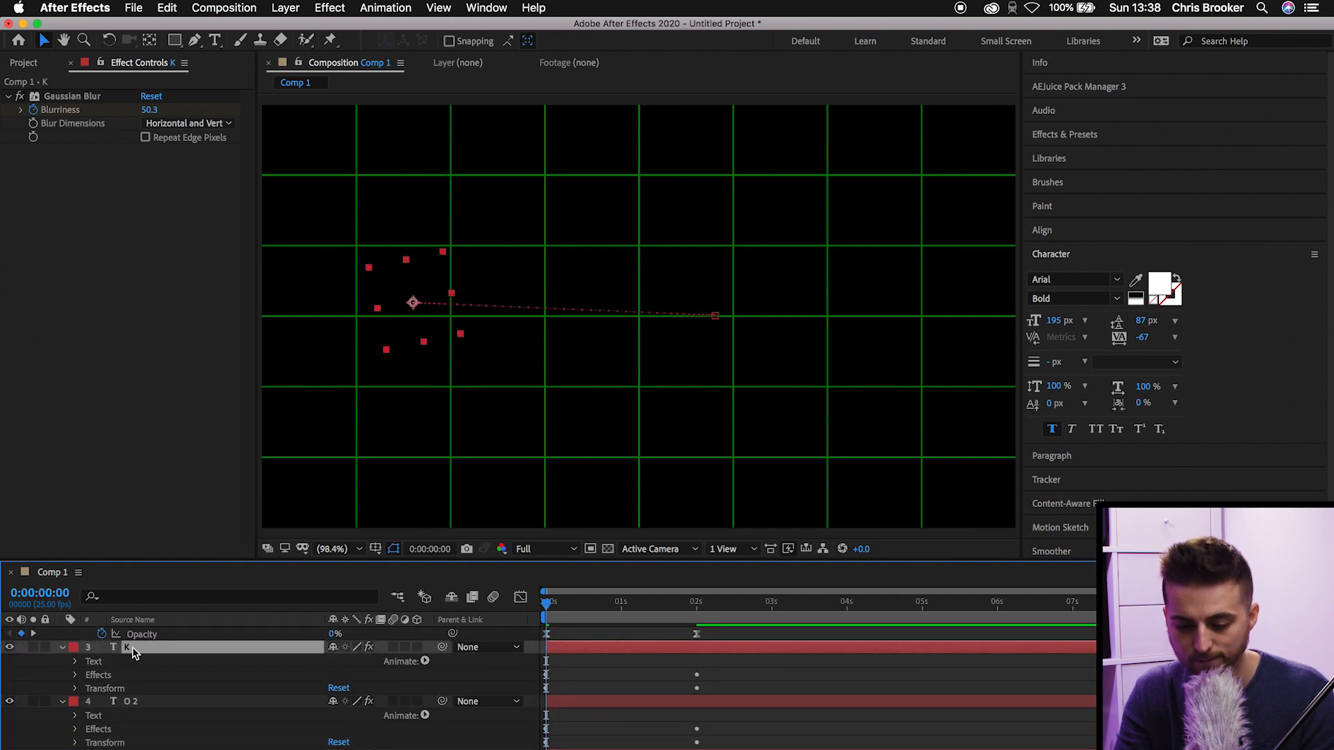
click(76, 688)
- Try to move the K layer down and across with both of its position keyframes selected
click(164, 716)
drag(419, 305, 681, 402)
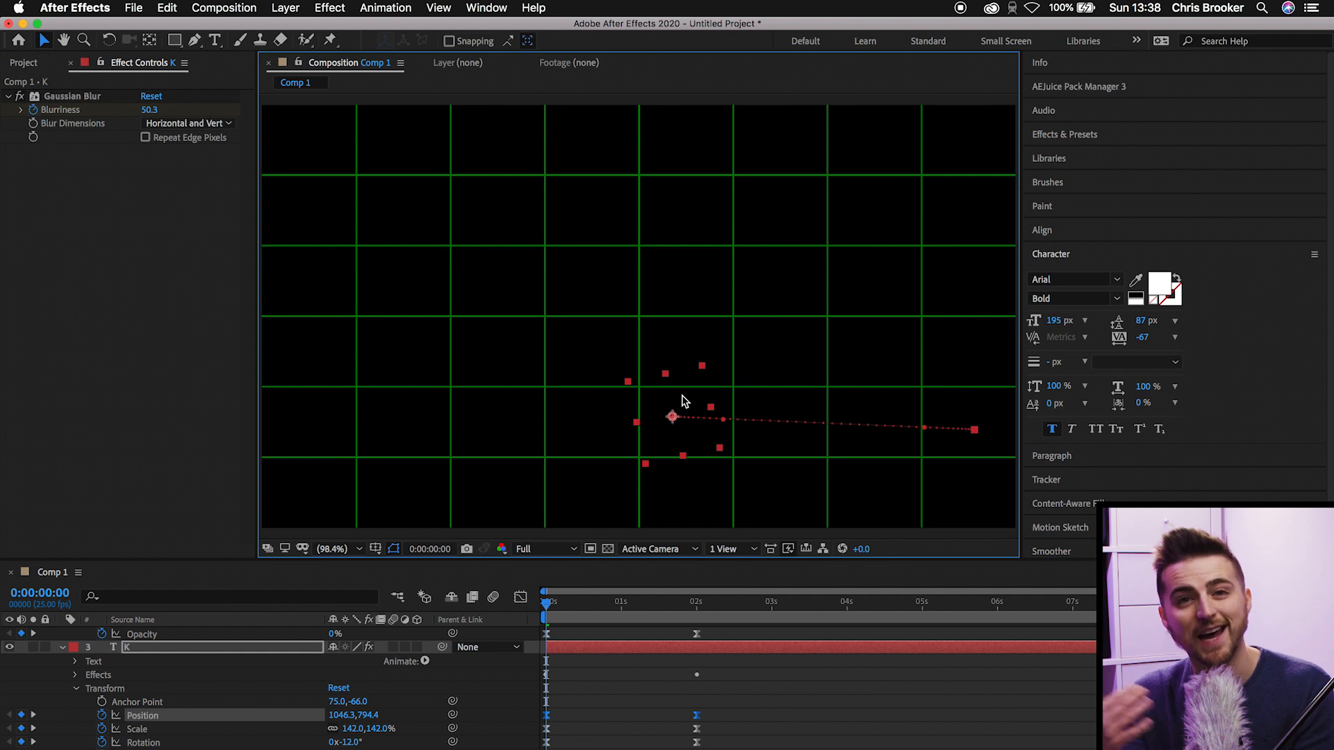
key(super+z)
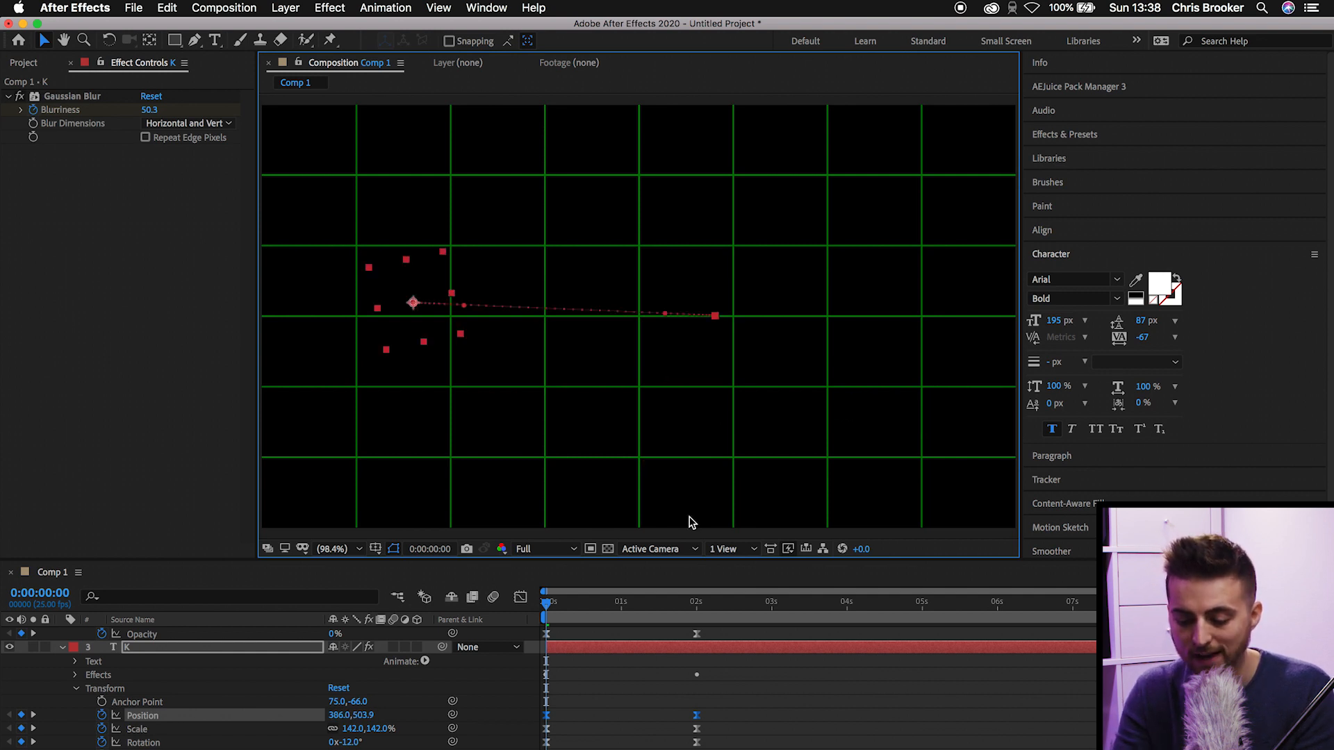
- At 0 seconds, move only the K layer's first position keyframe to 1166.2, 770.0, with scale 80% and rotation -26°
click(601, 723)
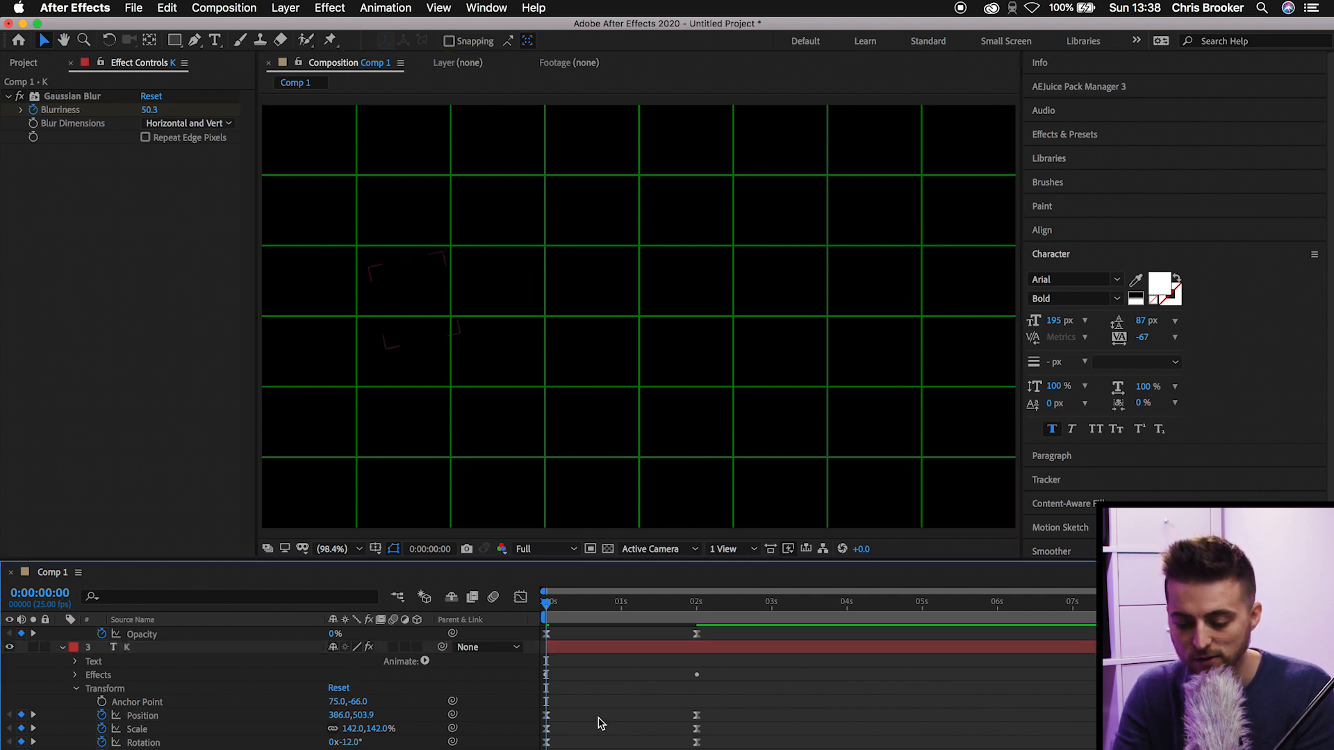
click(547, 716)
drag(425, 285, 729, 390)
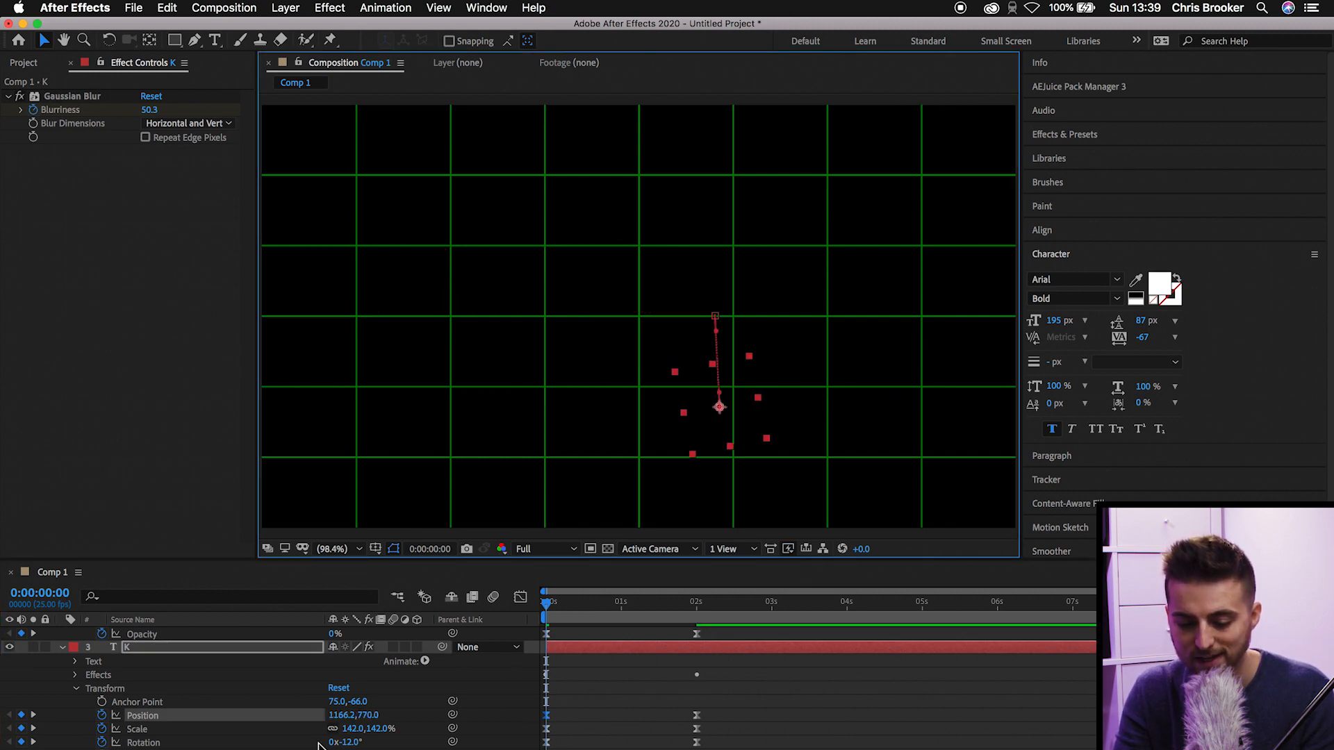
drag(349, 742, 299, 734)
- At 0 seconds, give the upper O layer (O 2) starting position 934.6, 392.1 and scale 204%
scroll(670, 695, down, 3)
click(620, 688)
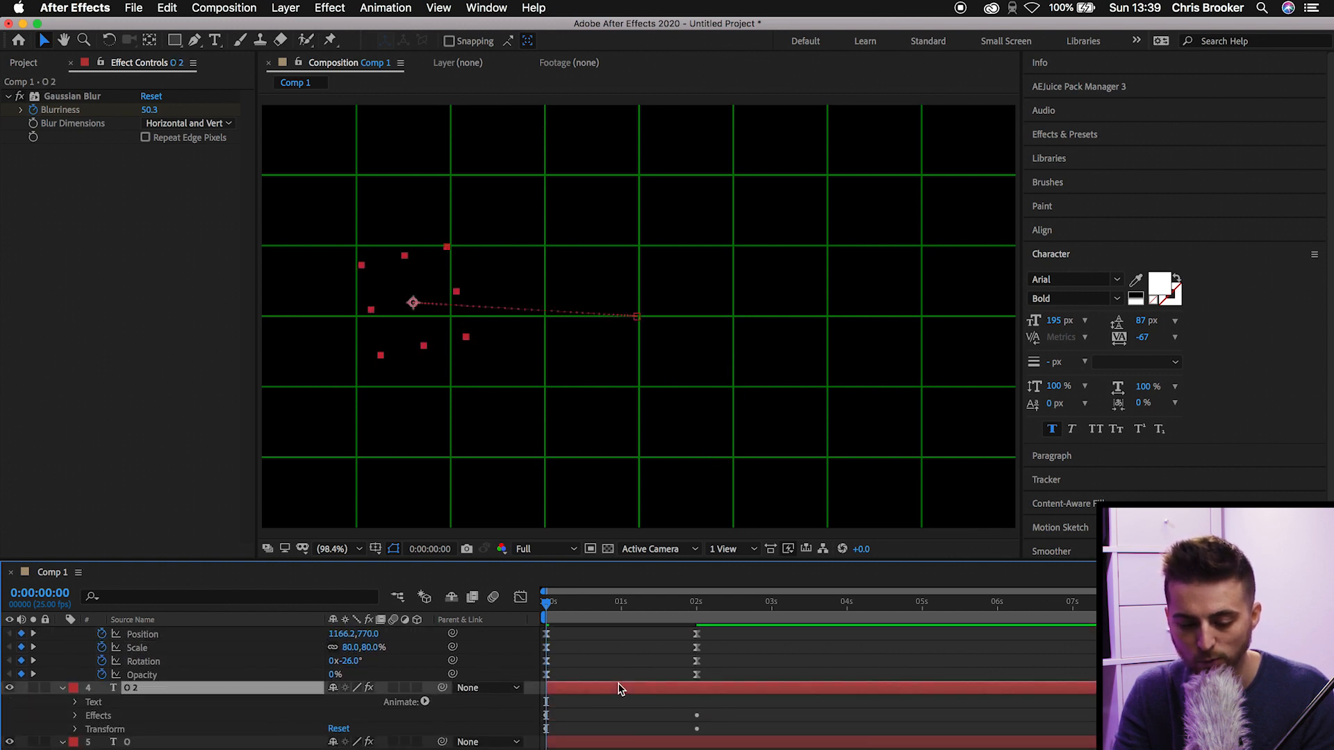
click(76, 728)
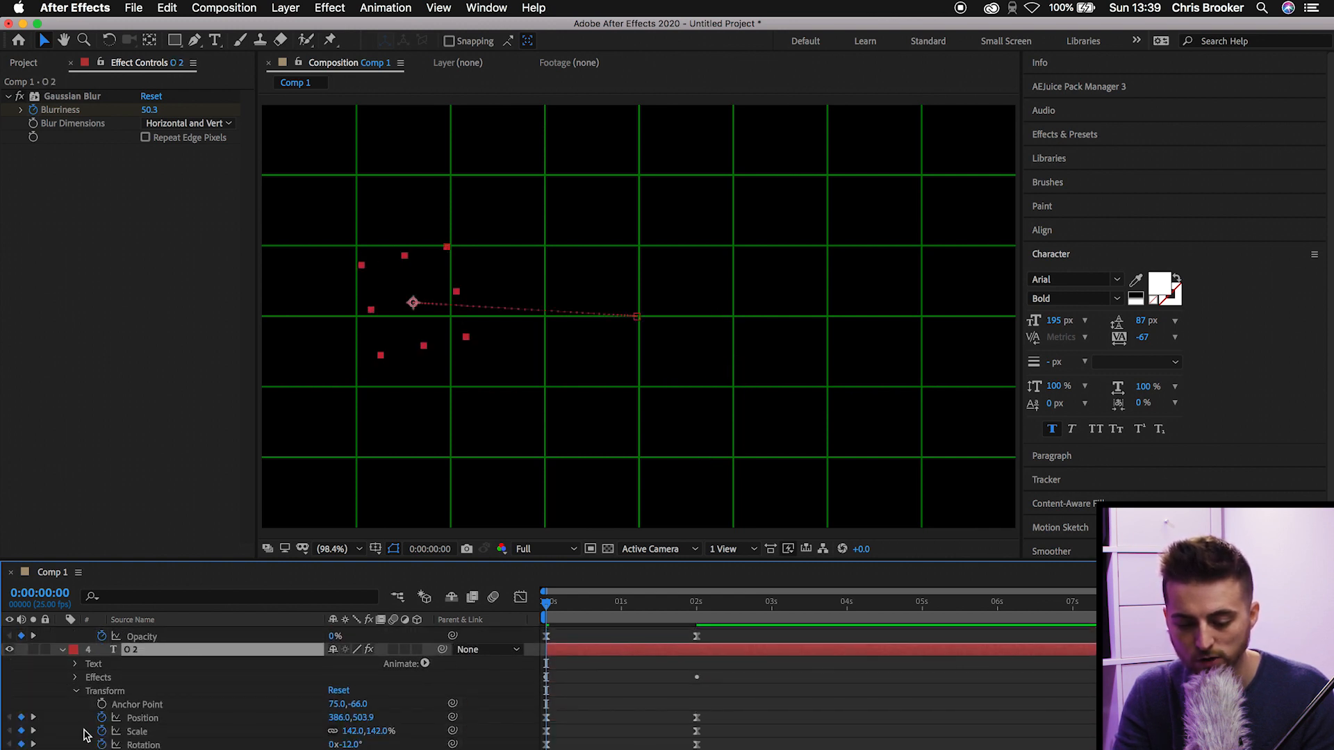
click(546, 719)
drag(420, 269, 635, 226)
drag(353, 732, 405, 735)
- Reveal the Transform properties of the remaining O layer (layer 5)
scroll(589, 719, down, 3)
click(578, 704)
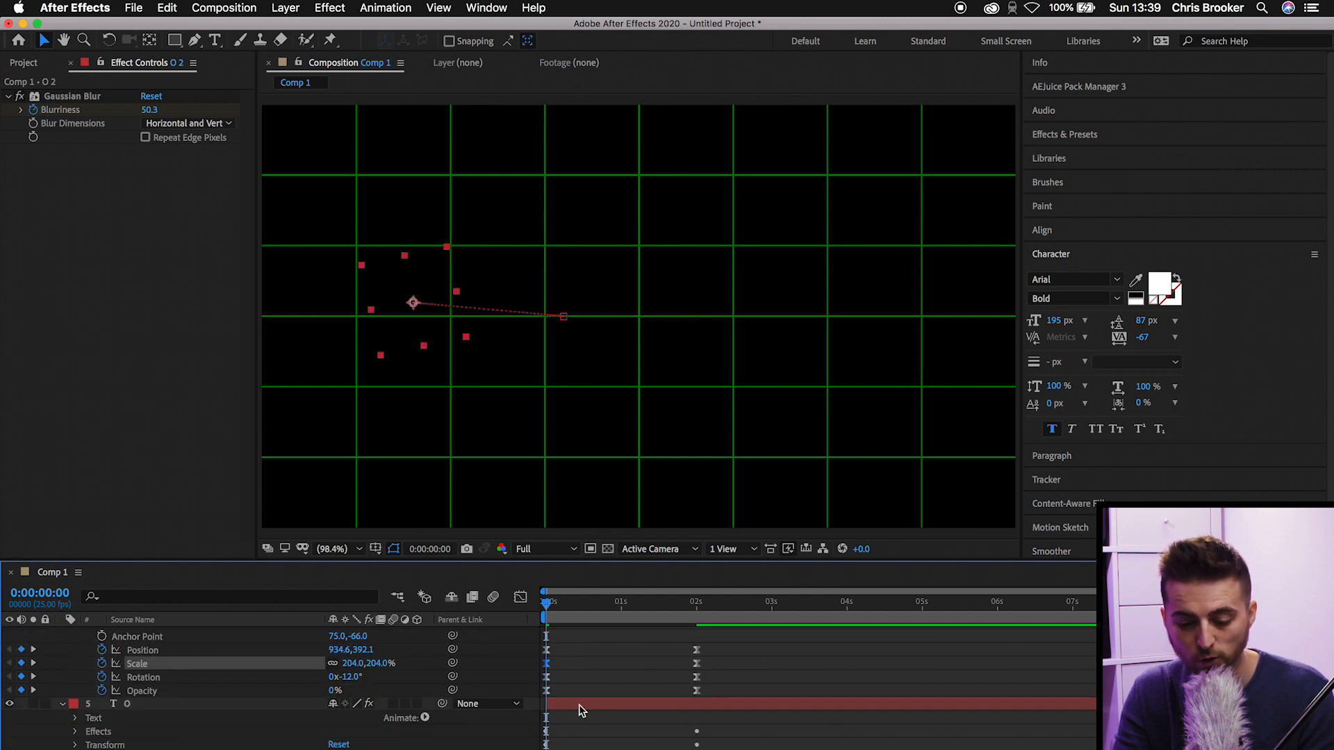
click(73, 746)
scroll(105, 745, down, 3)
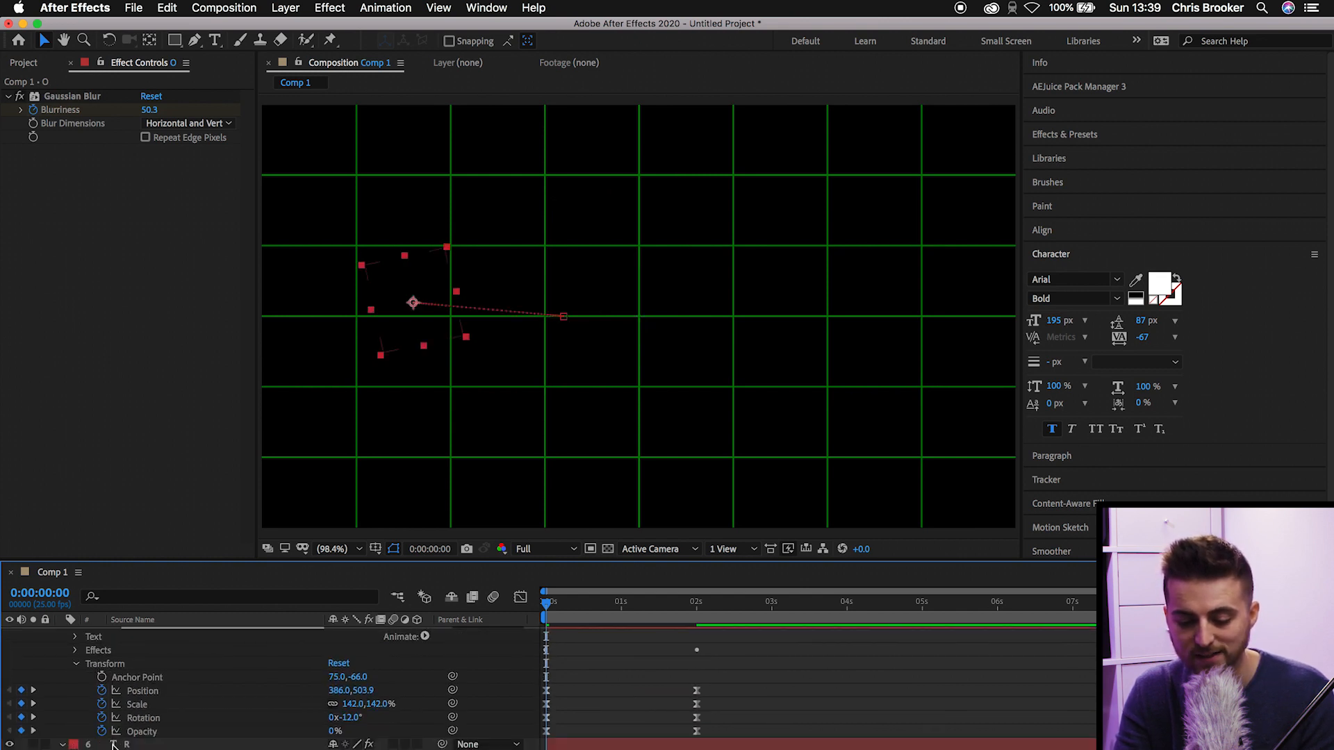
- Try to move the layer 5 O's motion path with both of its position keyframes selected
click(150, 692)
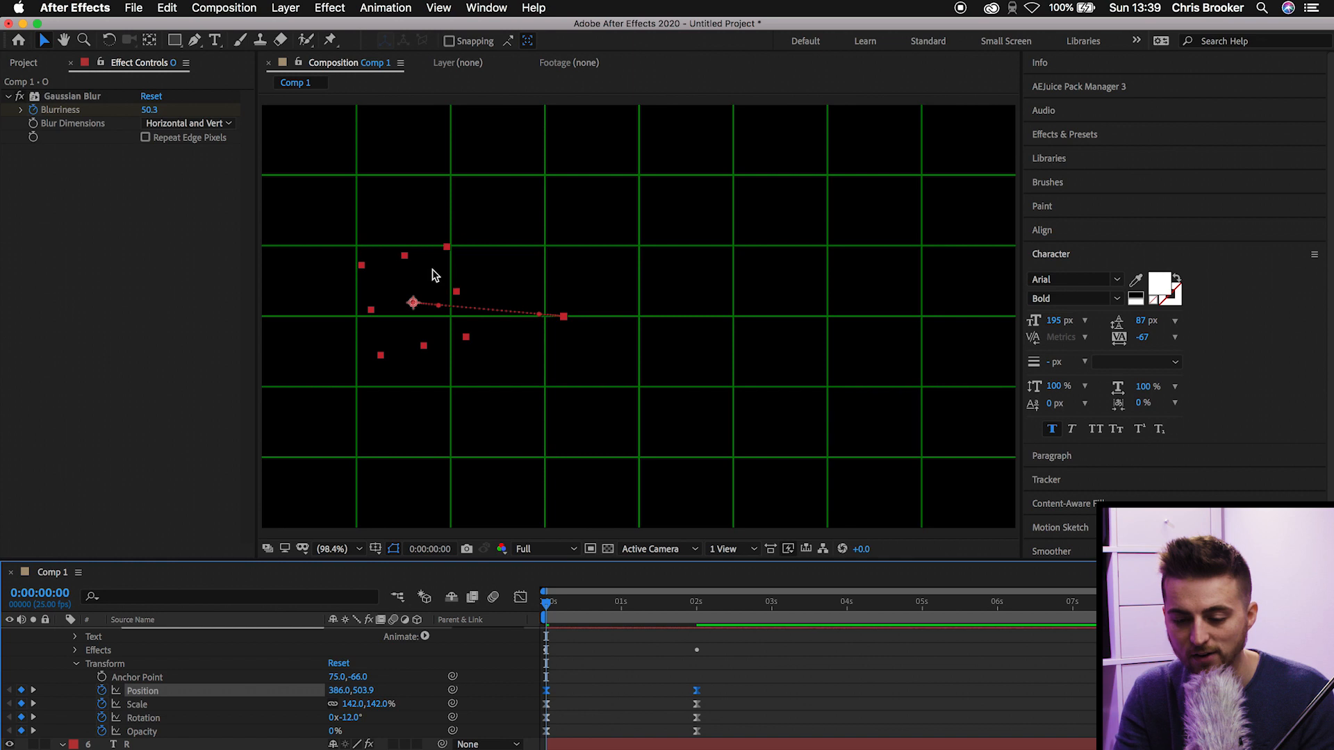
drag(566, 317, 723, 405)
key(super+z)
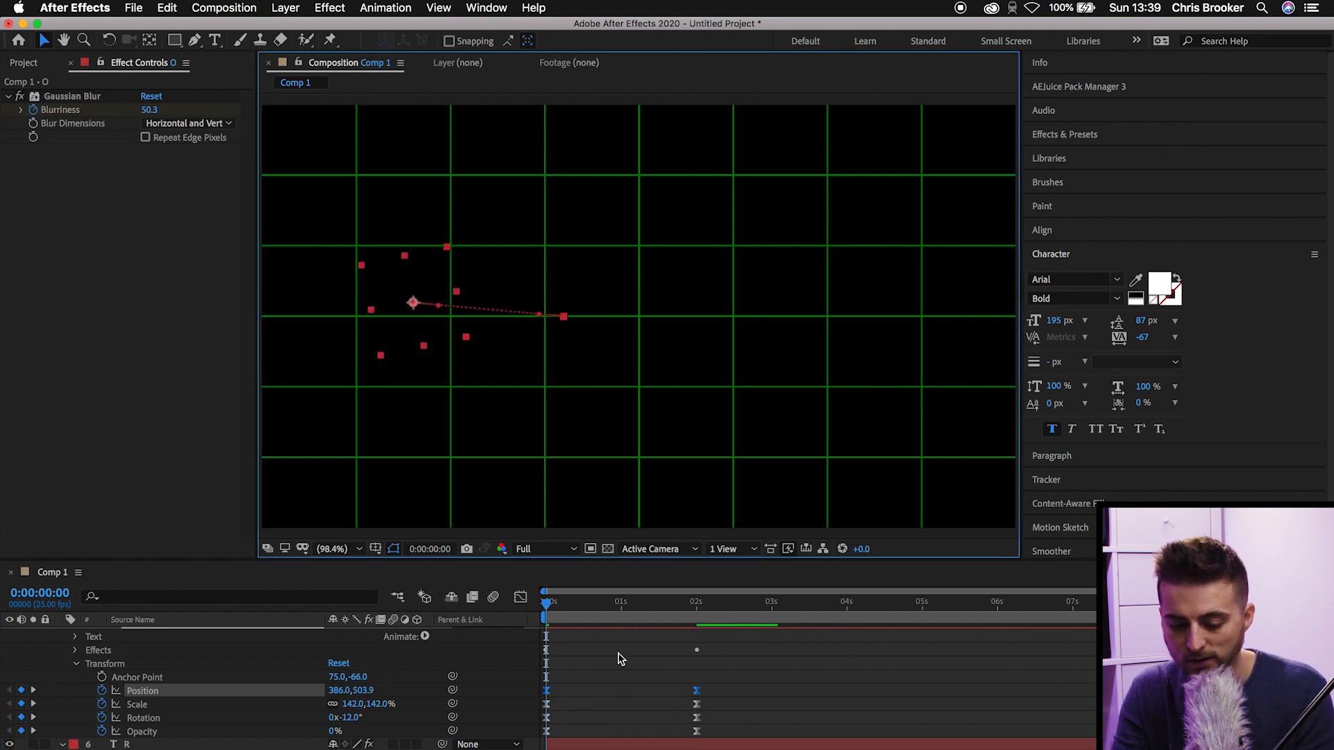
- Play the seven-letter animation several times from the start, pausing before 1 second
scroll(612, 653, down, 4)
click(567, 631)
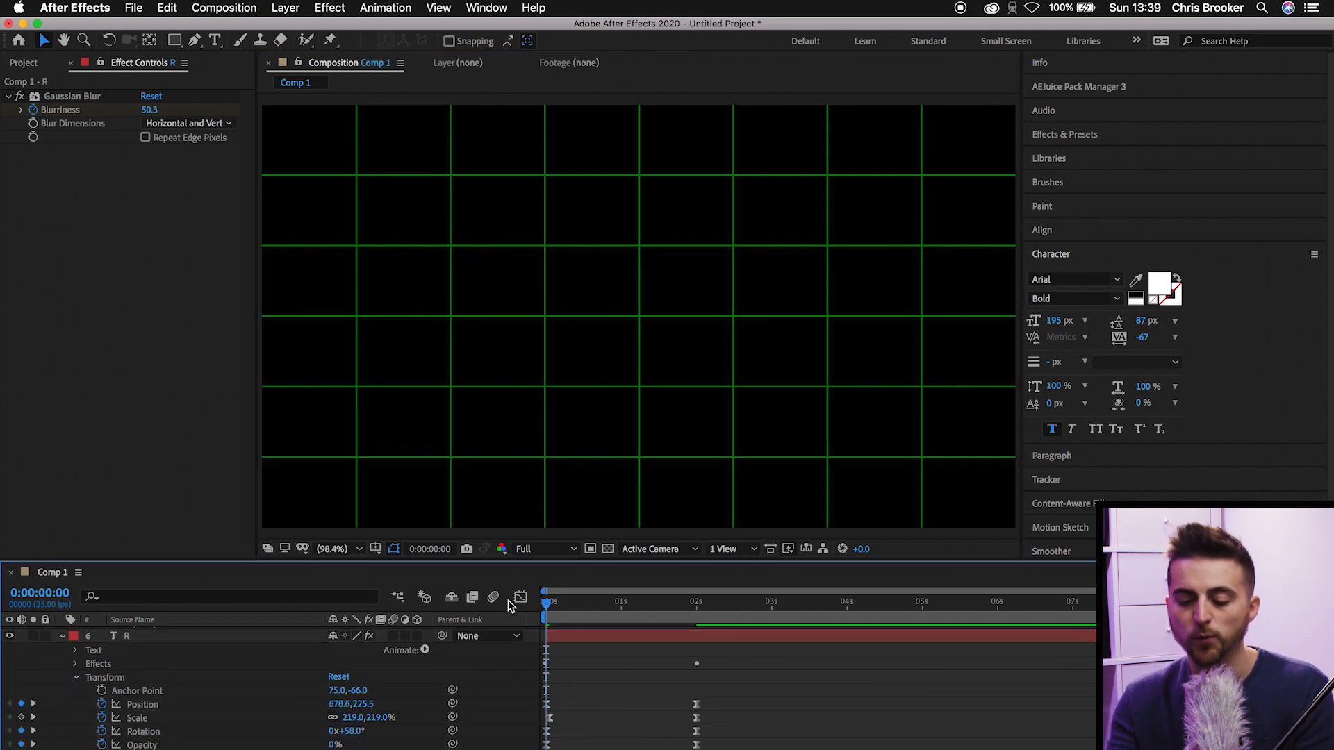
key(space)
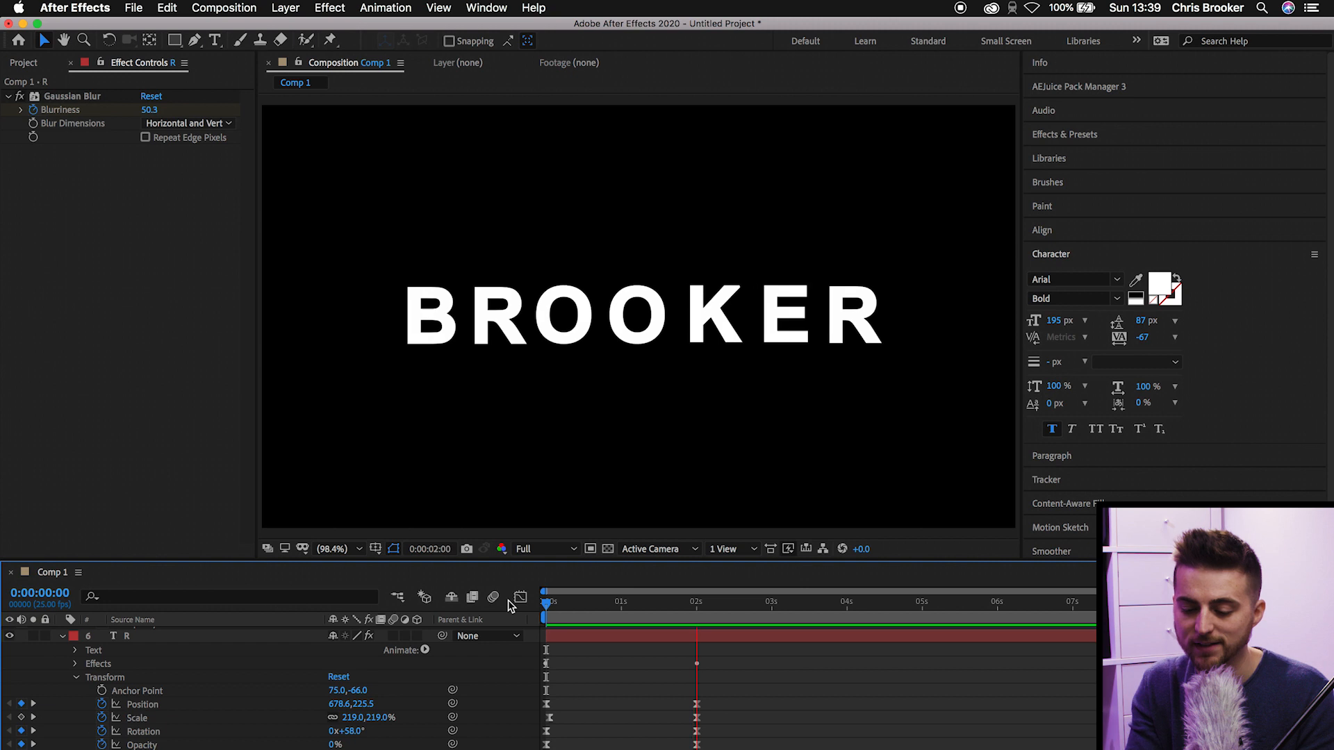
key(space)
key(Home)
key(space)
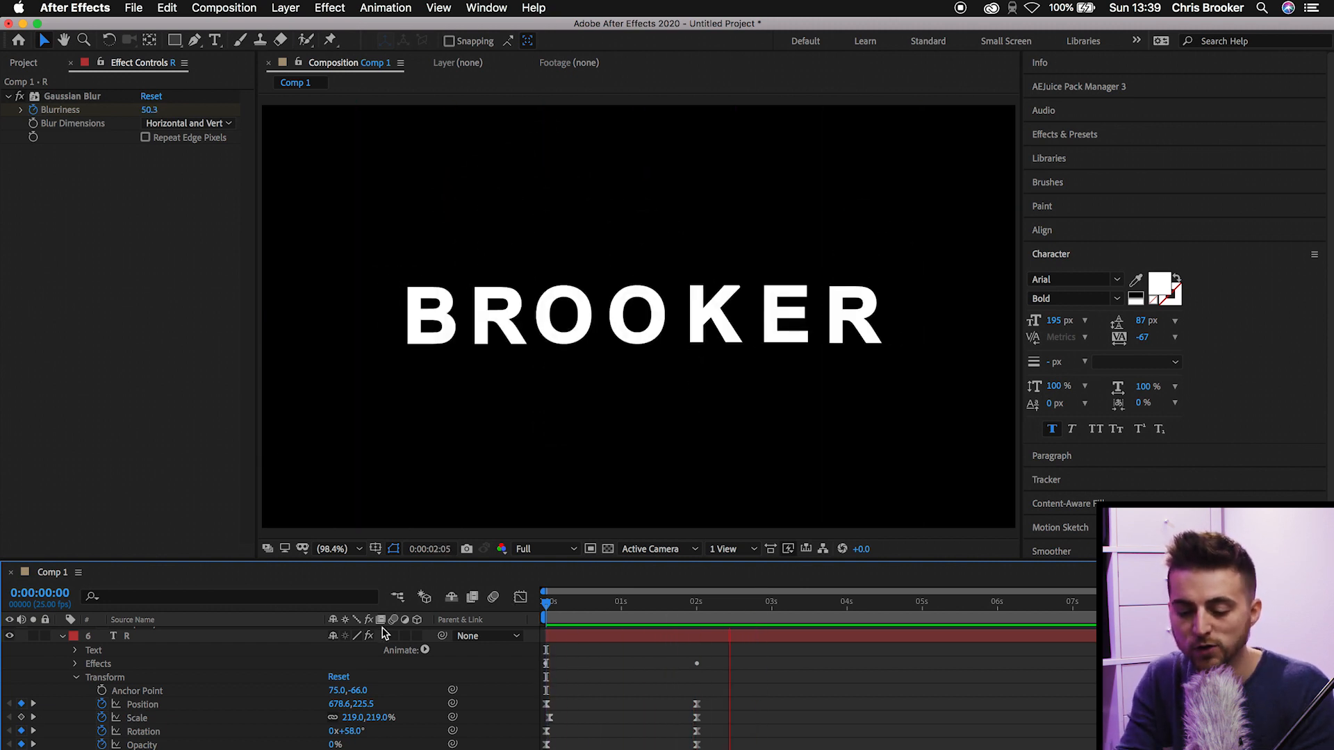
key(space)
drag(592, 603, 456, 611)
key(space)
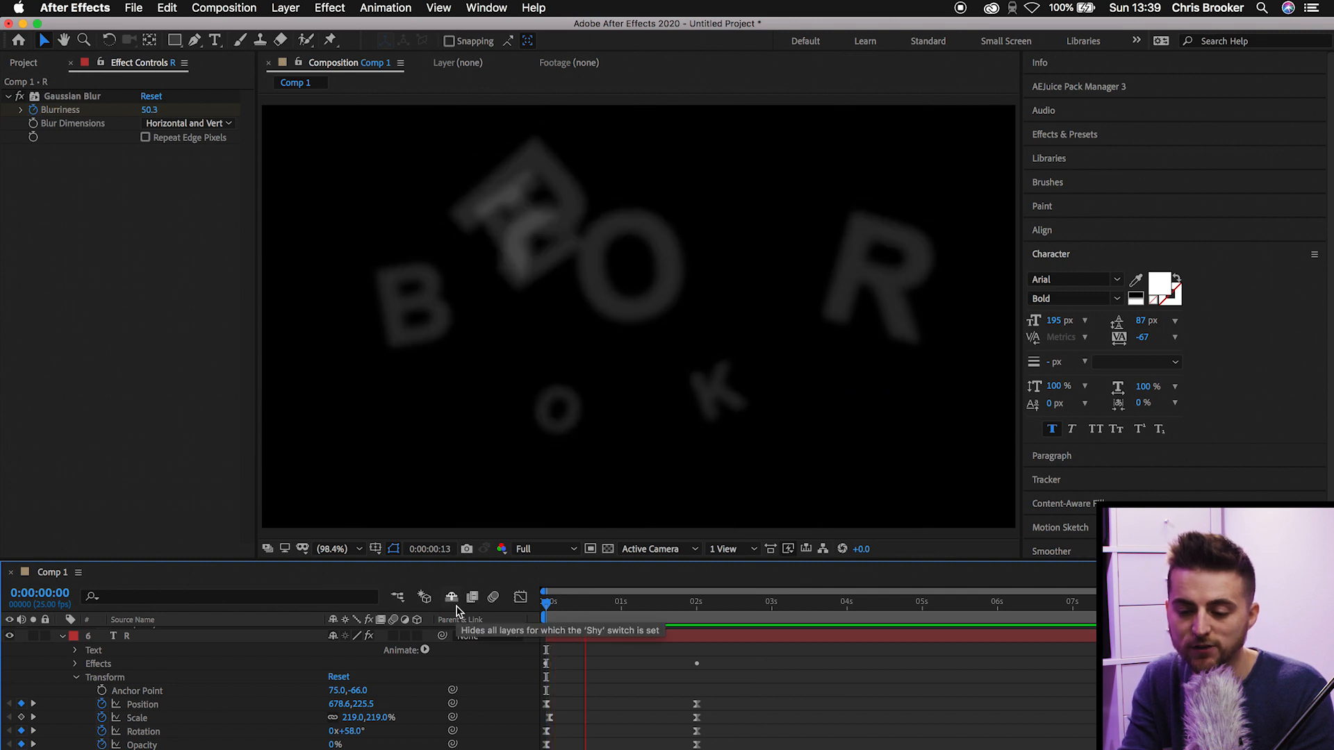
key(space)
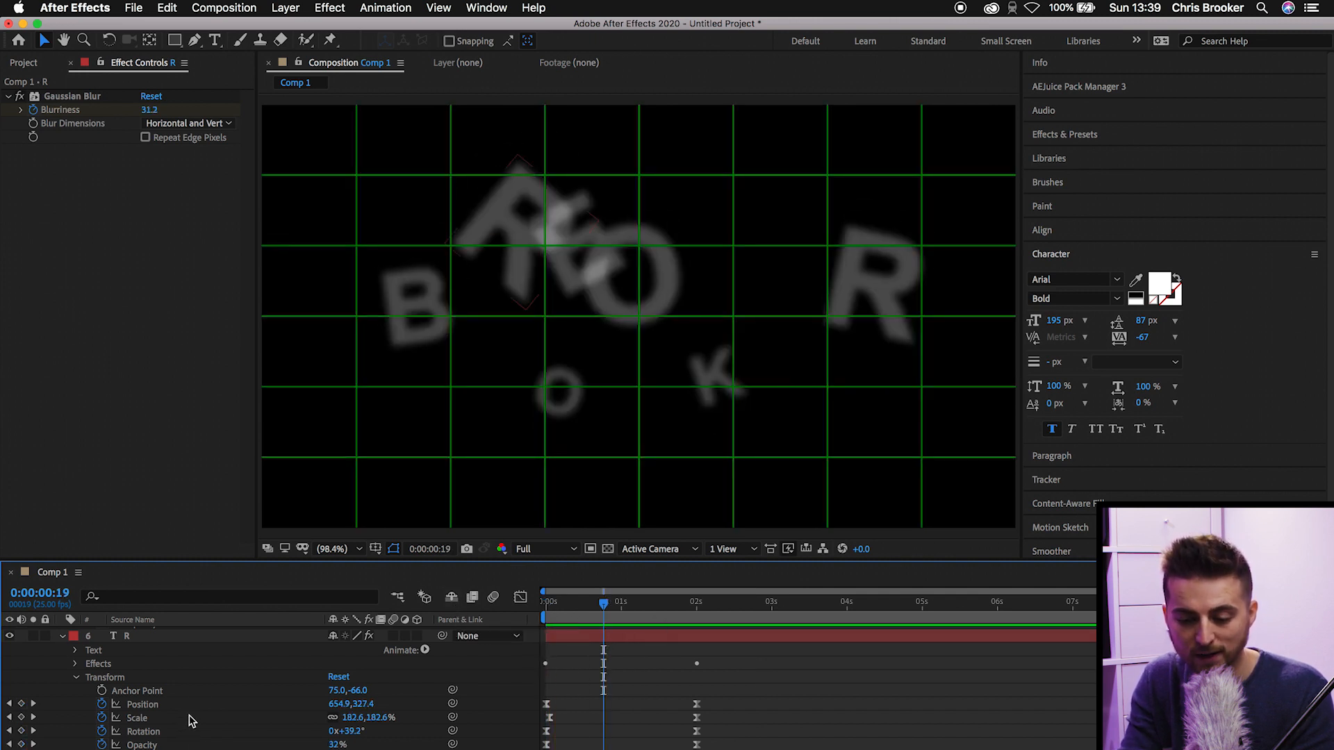
- Align the lower R layer's first scale keyframe with 0 seconds and set its scale to 125%
click(143, 641)
drag(577, 604, 530, 619)
click(618, 694)
key(equal)
key(equal)
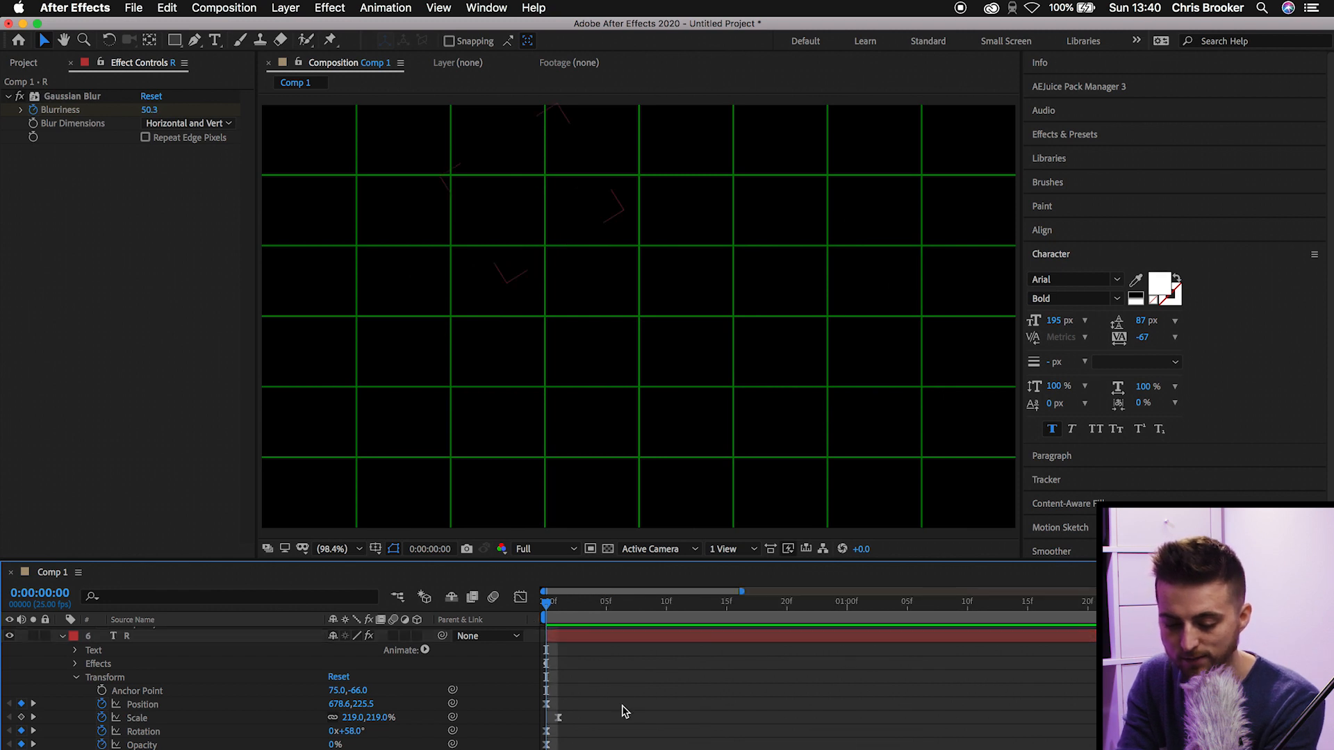
key(equal)
drag(570, 721, 546, 720)
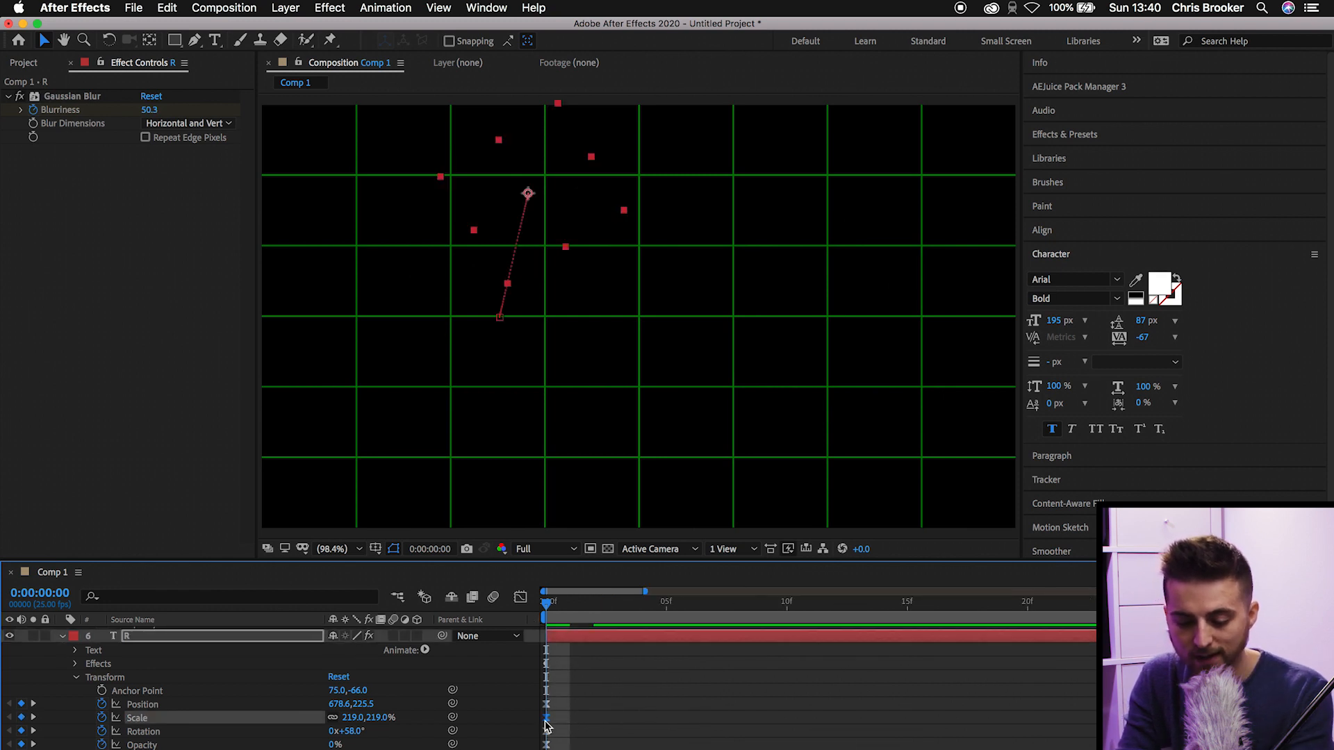
drag(353, 721, 281, 723)
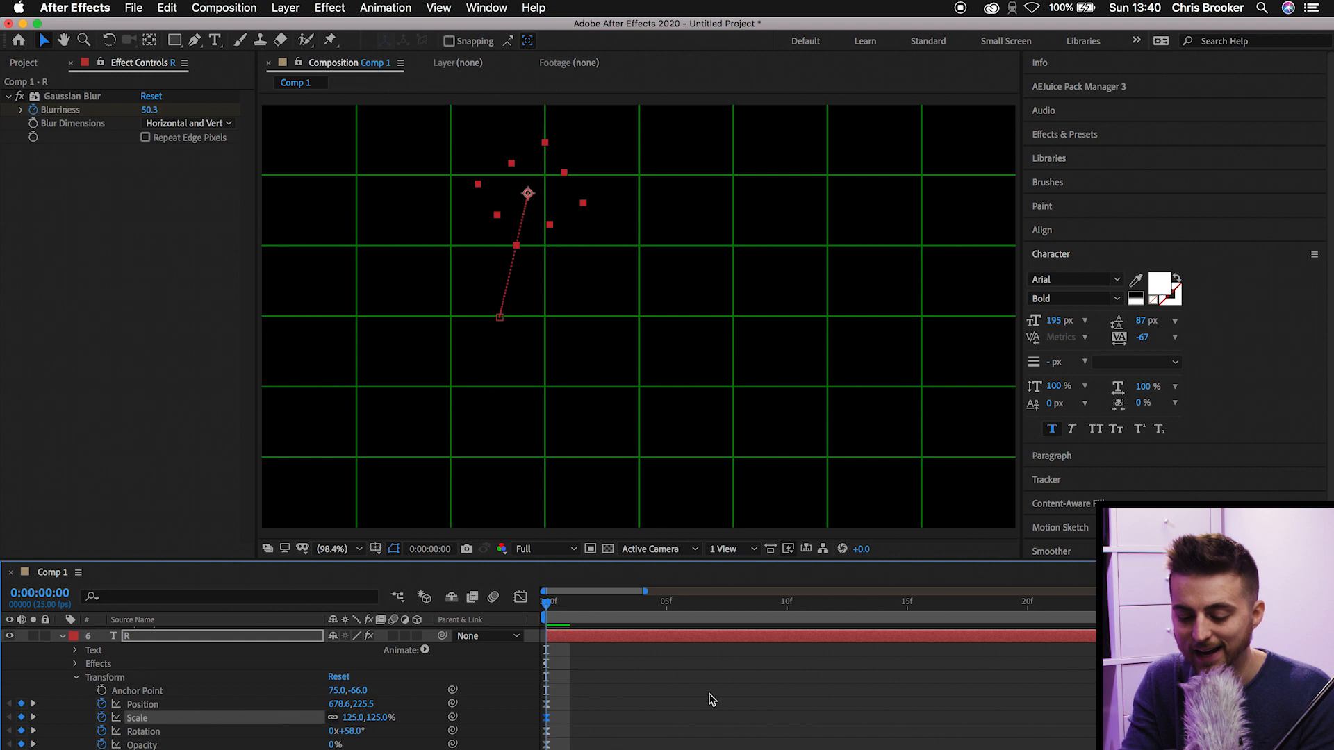
- Preview the animation again with the adjusted R scale
click(709, 695)
key(space)
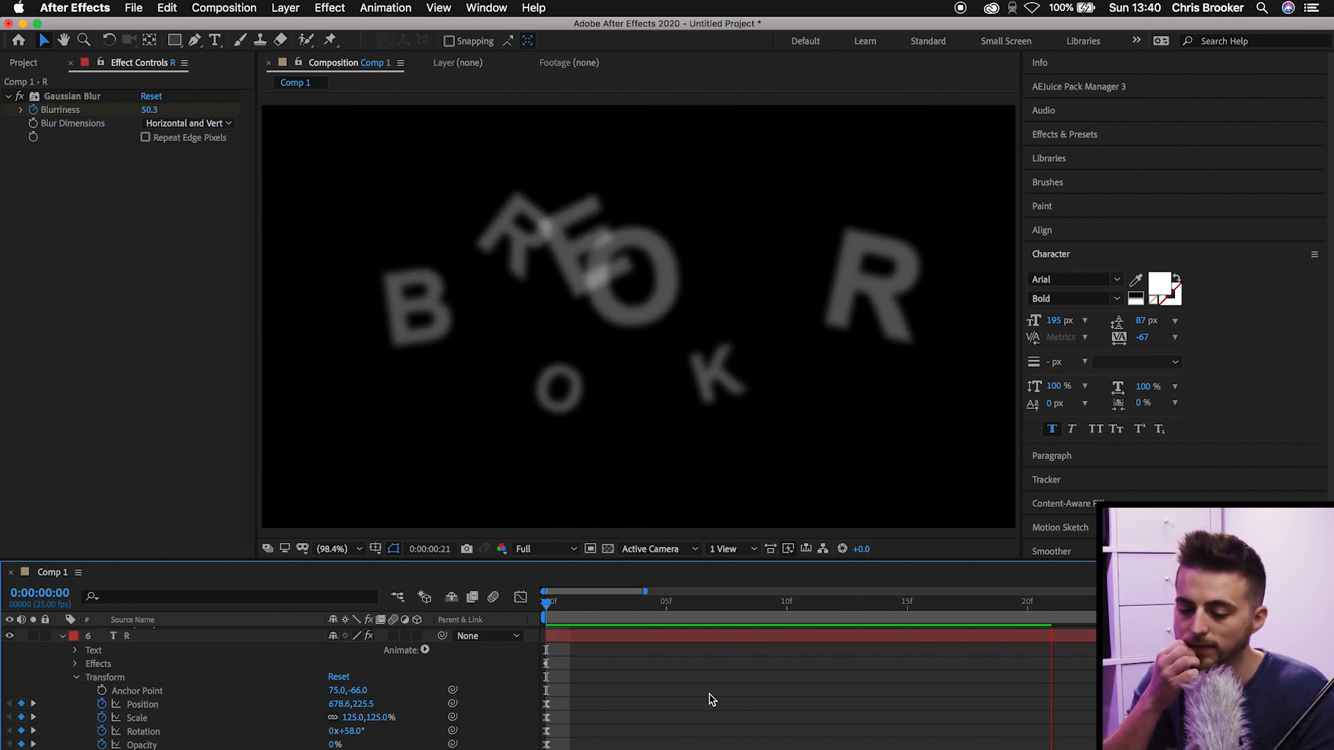
key(space)
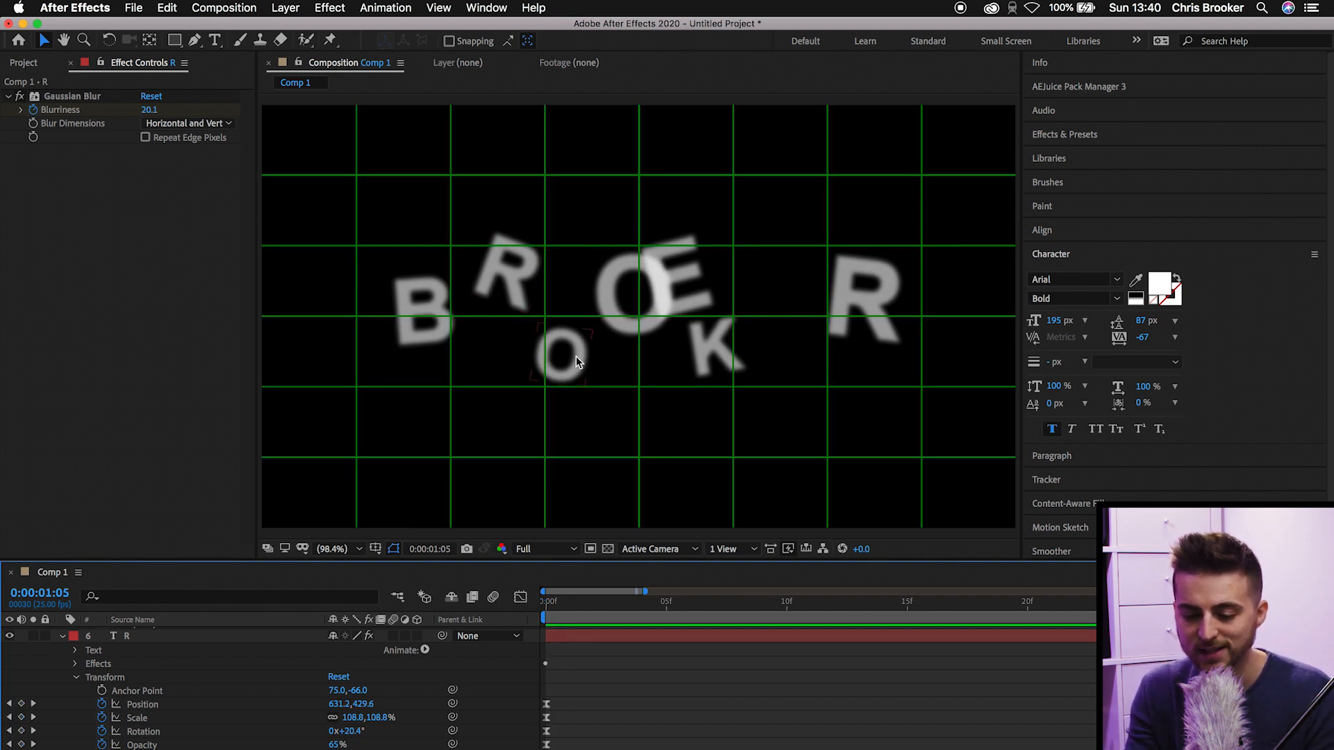
- At 0 seconds, increase the lower R layer's Gaussian Blur blurriness to 192.7
click(554, 376)
click(559, 603)
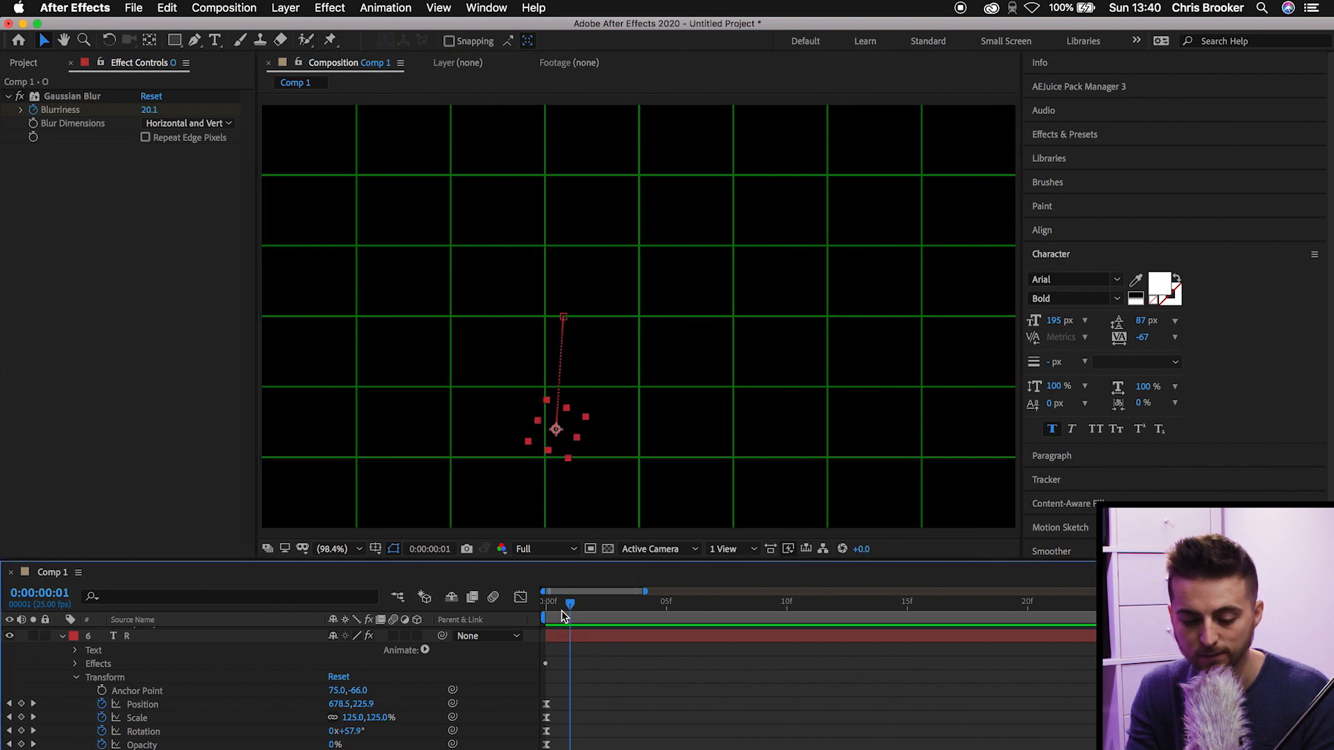
click(76, 665)
click(89, 678)
click(618, 743)
drag(343, 690, 1333, 690)
- At 0 seconds, increase the K layer's Gaussian Blur blurriness to 276.7
scroll(1306, 688, up, 8)
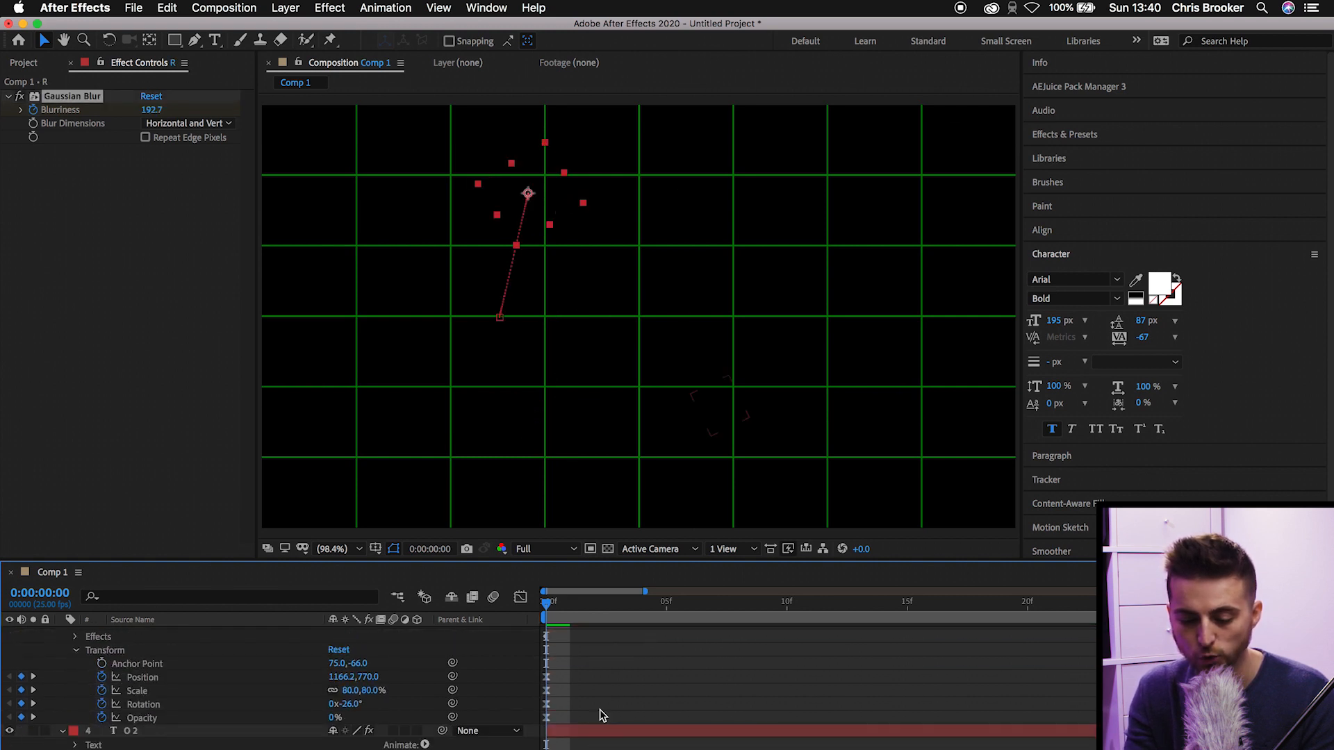
scroll(600, 716, up, 3)
click(570, 746)
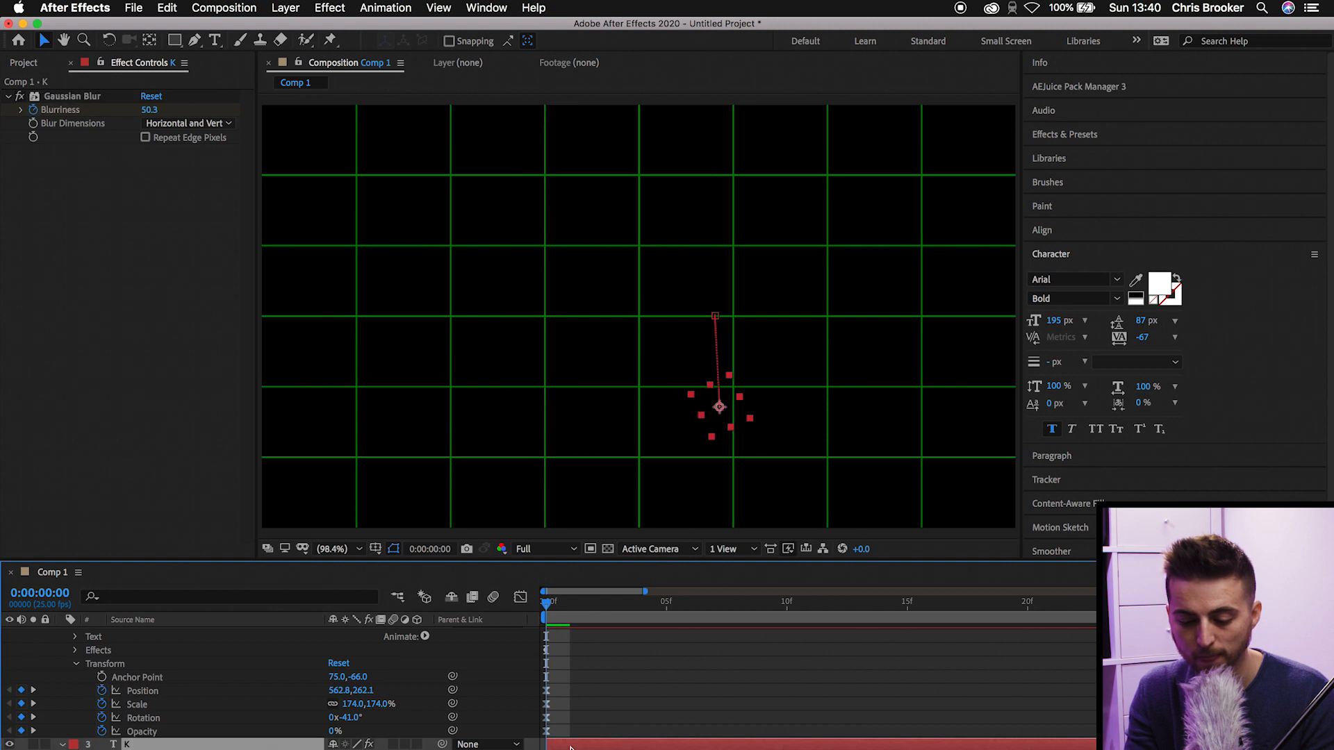
scroll(569, 746, down, 3)
click(76, 678)
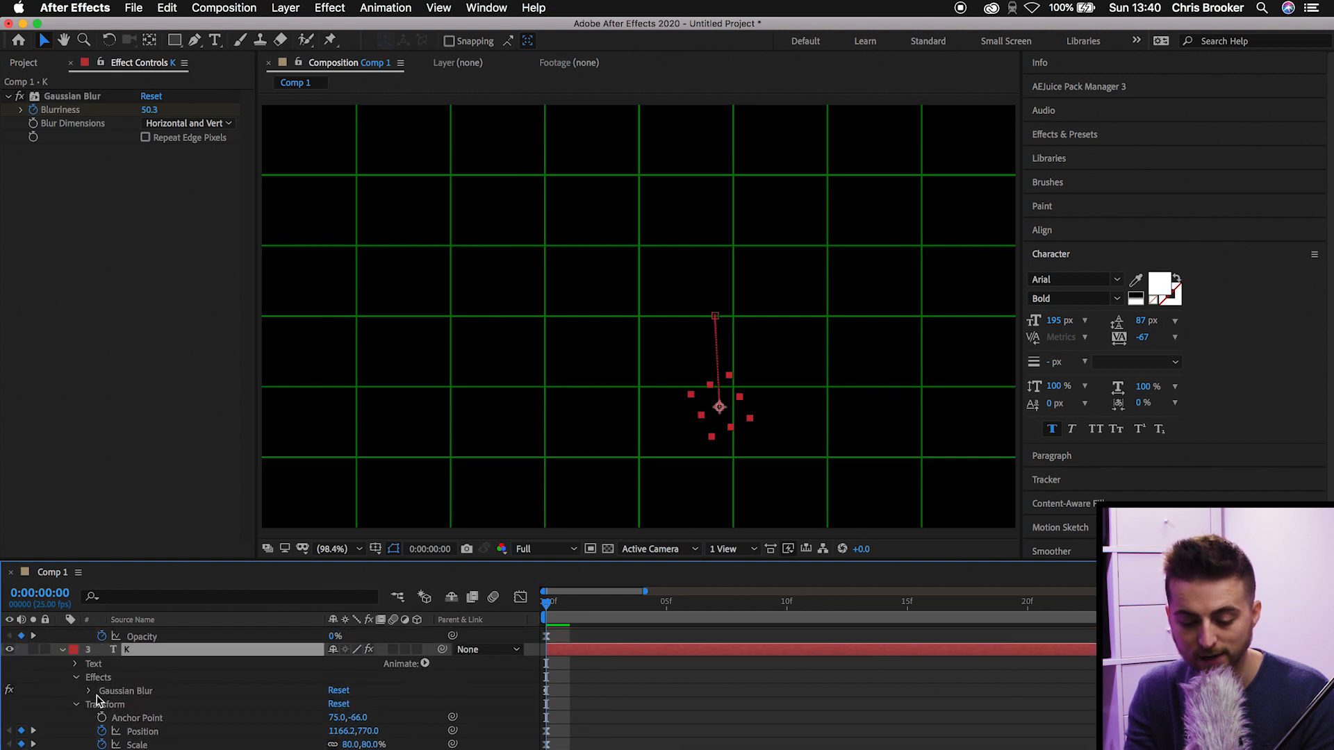
click(89, 692)
click(154, 706)
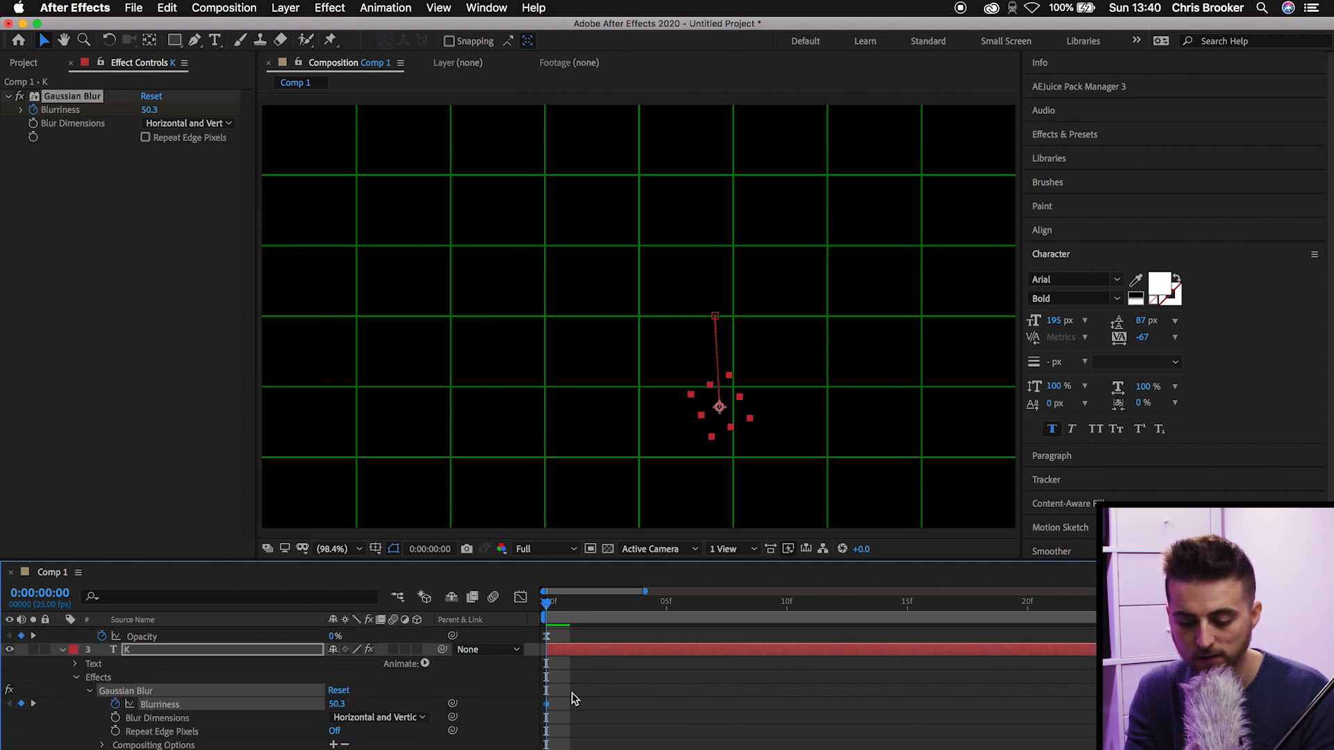
click(545, 703)
drag(338, 705, 424, 705)
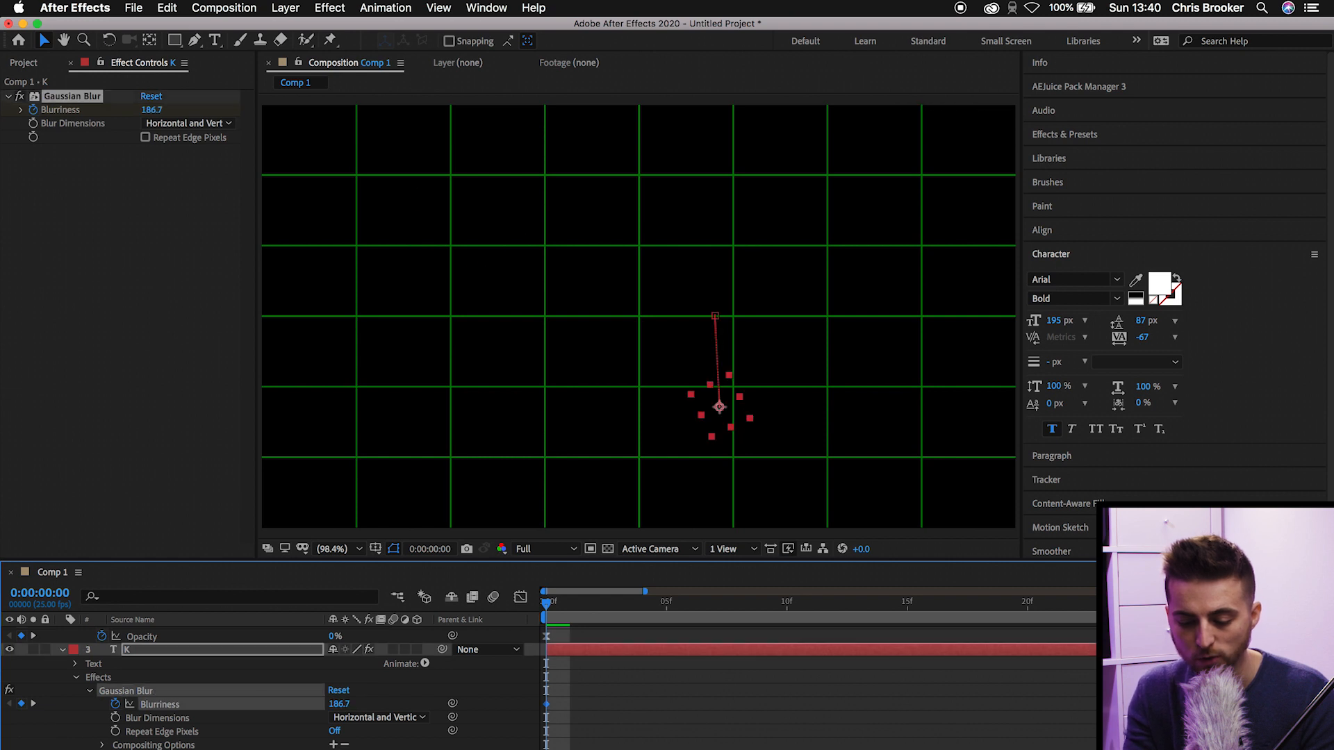
drag(340, 705, 940, 715)
click(906, 708)
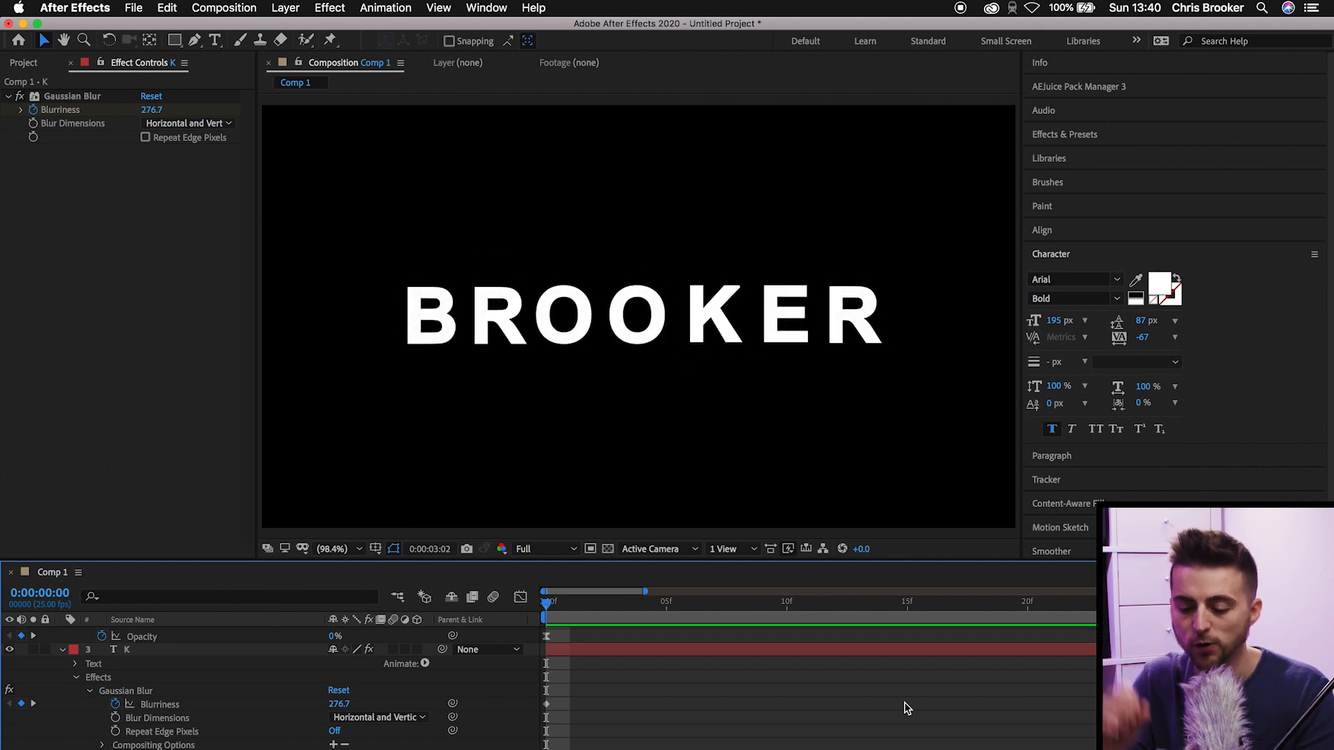
- Replay the animation from the start to check the stronger K blur, and stop near 4 seconds
key(space)
key(semicolon)
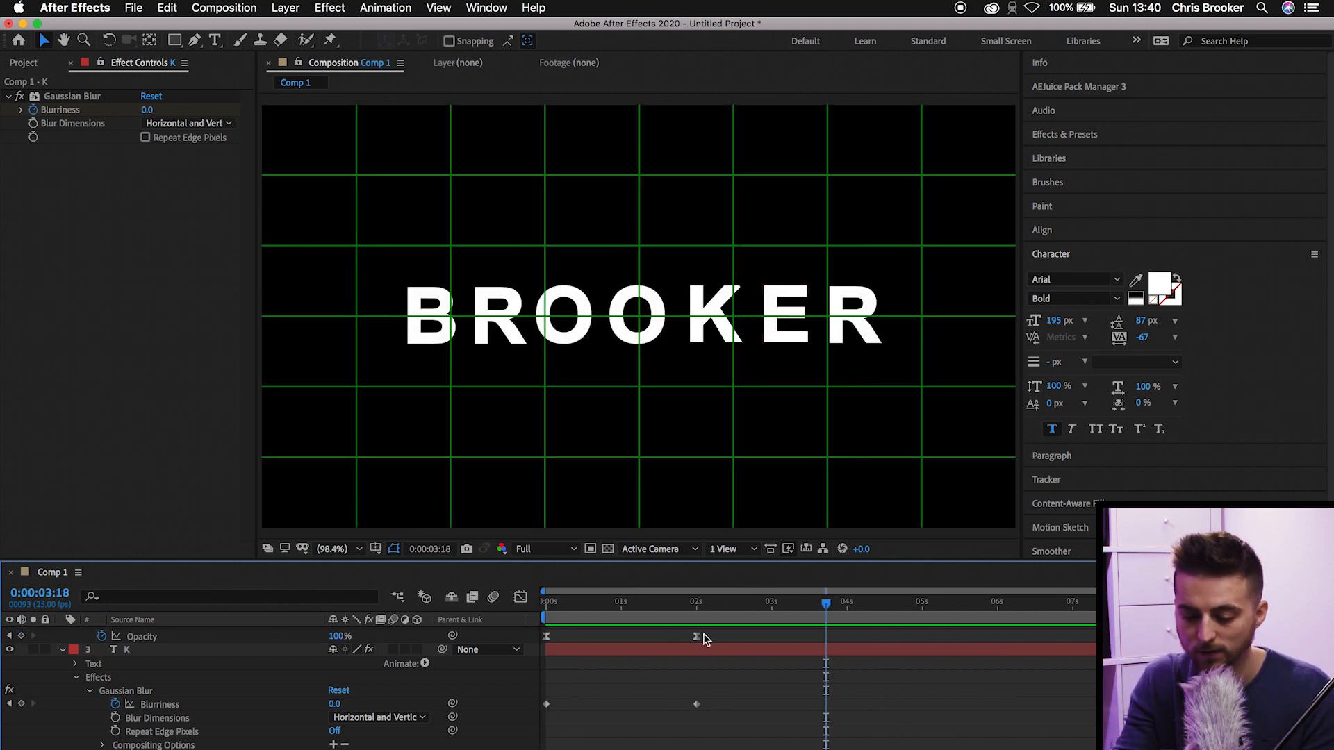
key(Home)
key(space)
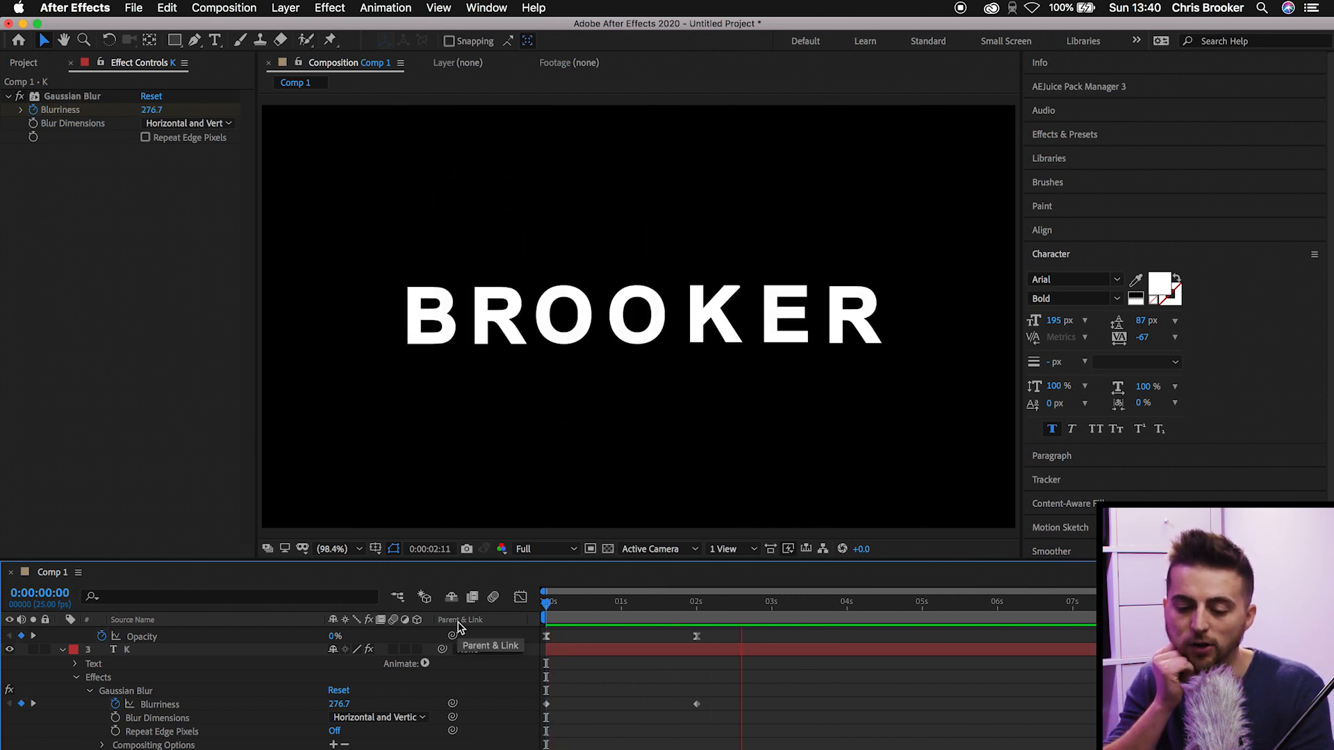
key(space)
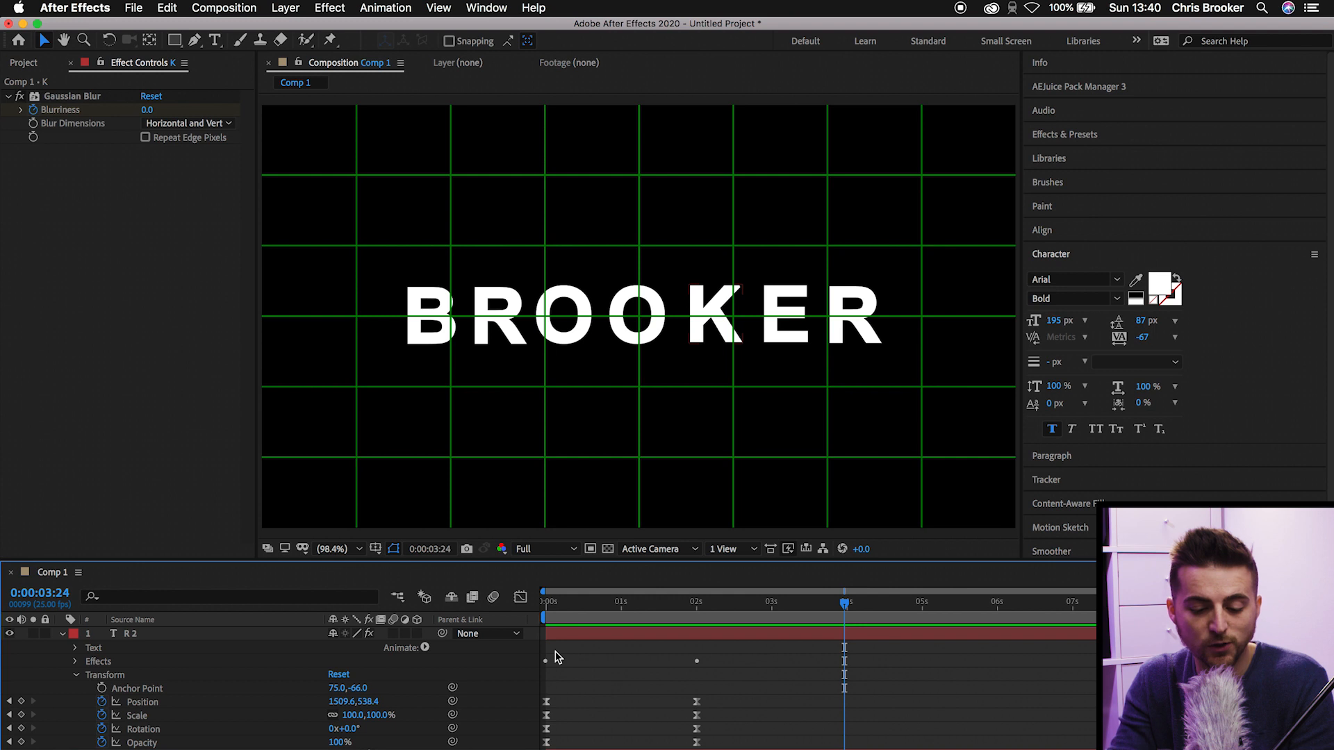
- Collapse the expanded properties of all the letter layers in the timeline
click(63, 634)
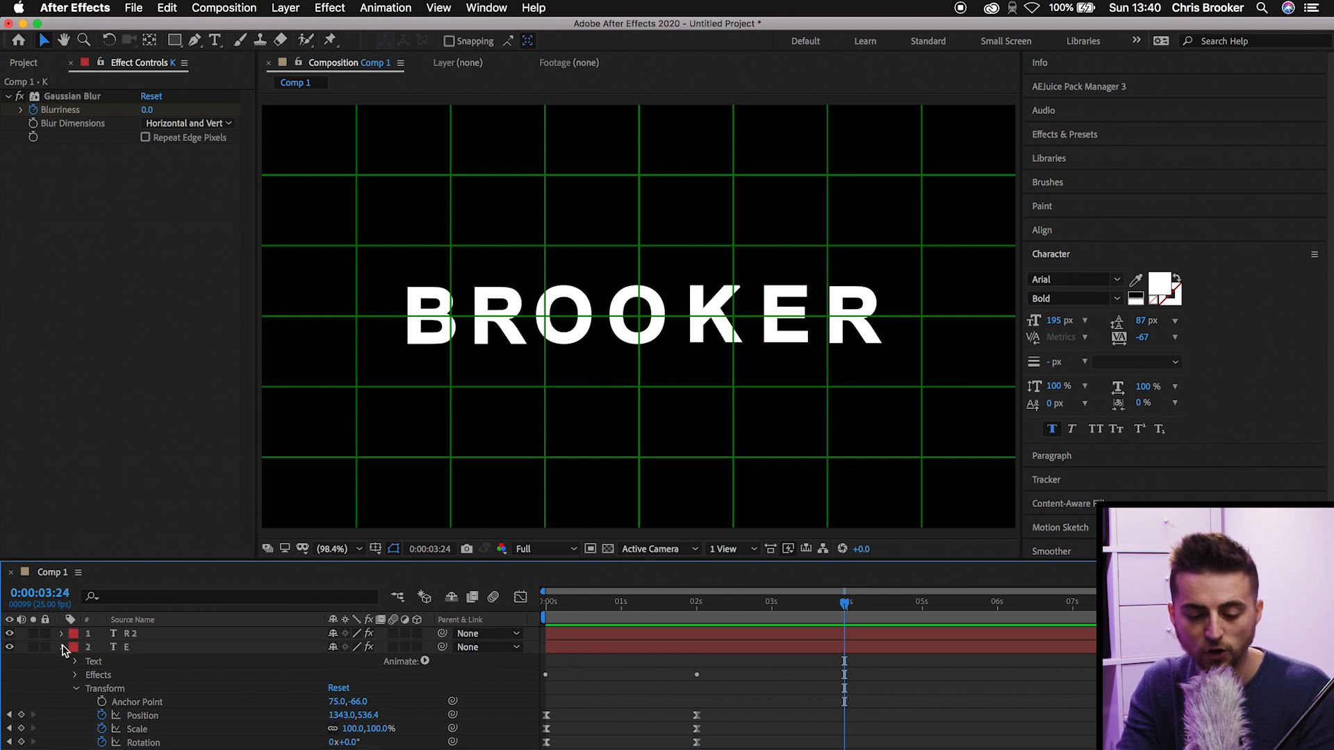
click(62, 648)
click(62, 661)
click(62, 675)
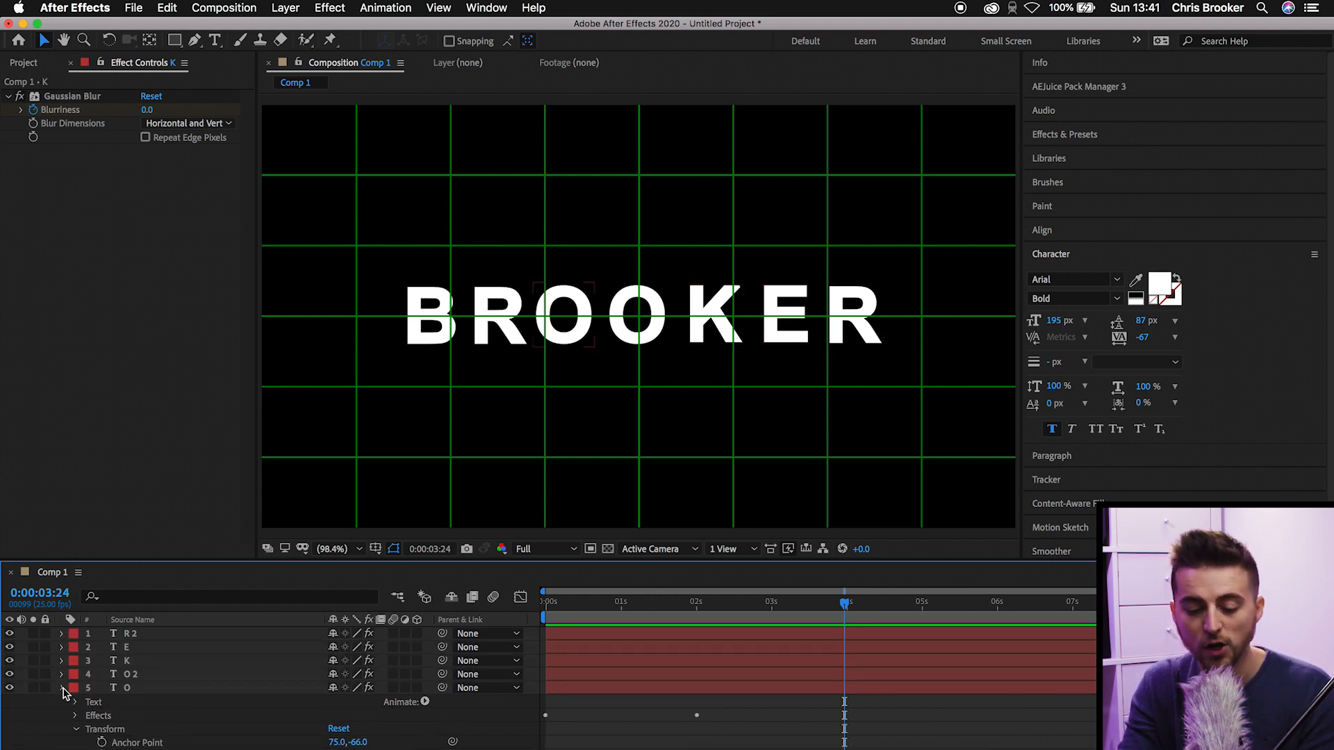
click(62, 688)
click(62, 701)
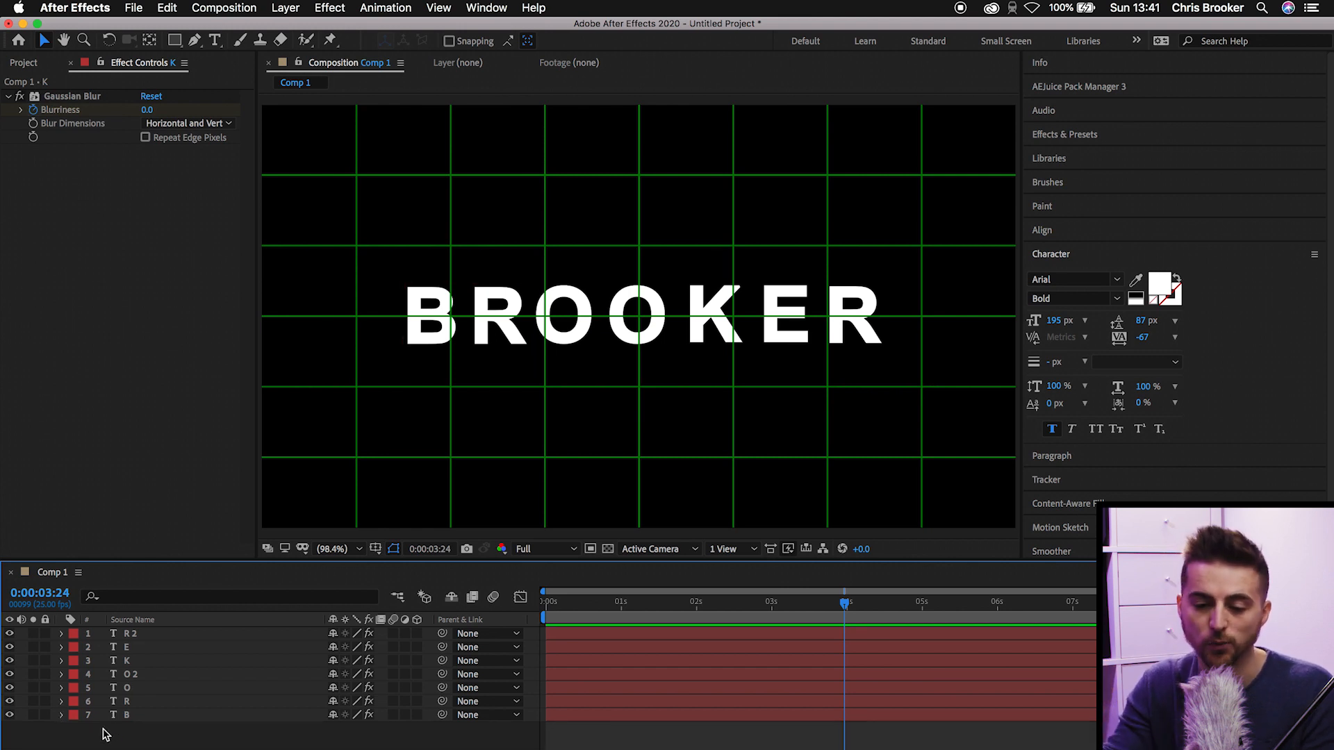
- Add a null object and parent all seven letter layers to it
click(275, 8)
mouse_move(292, 27)
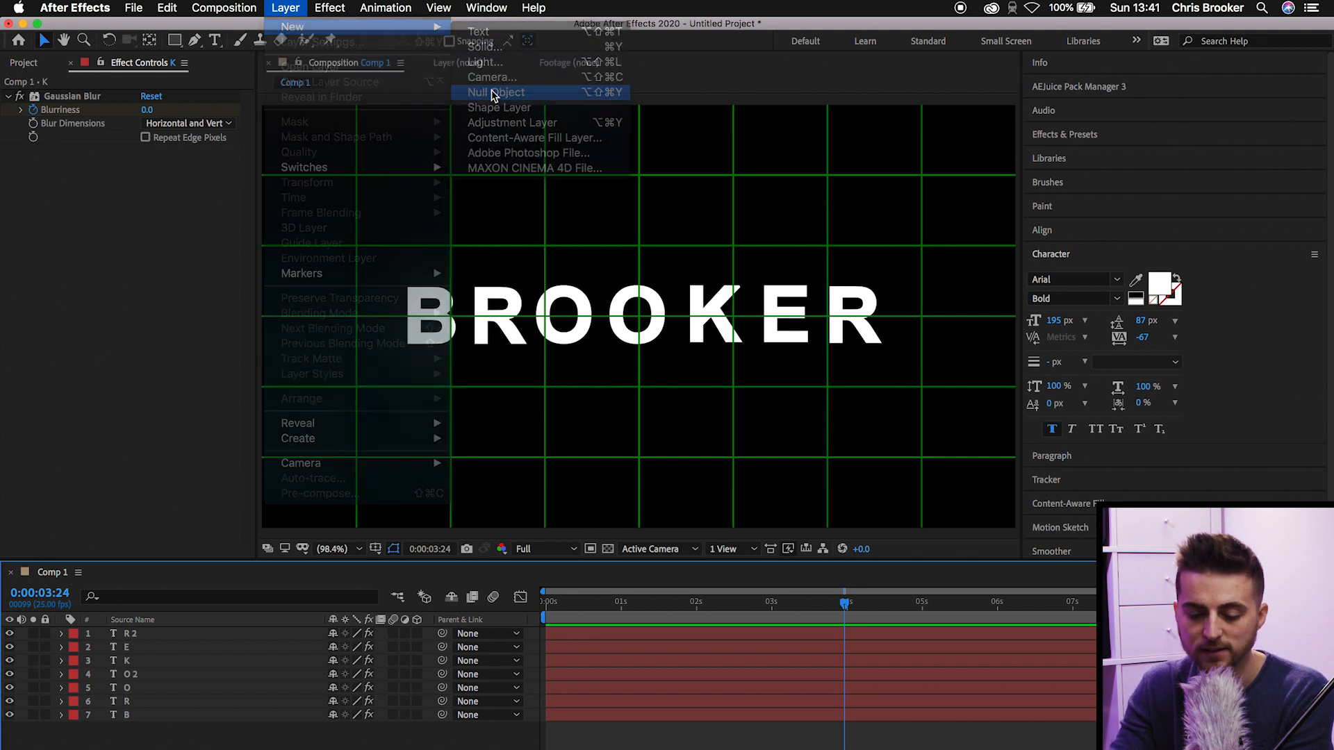
click(493, 93)
drag(204, 744, 122, 648)
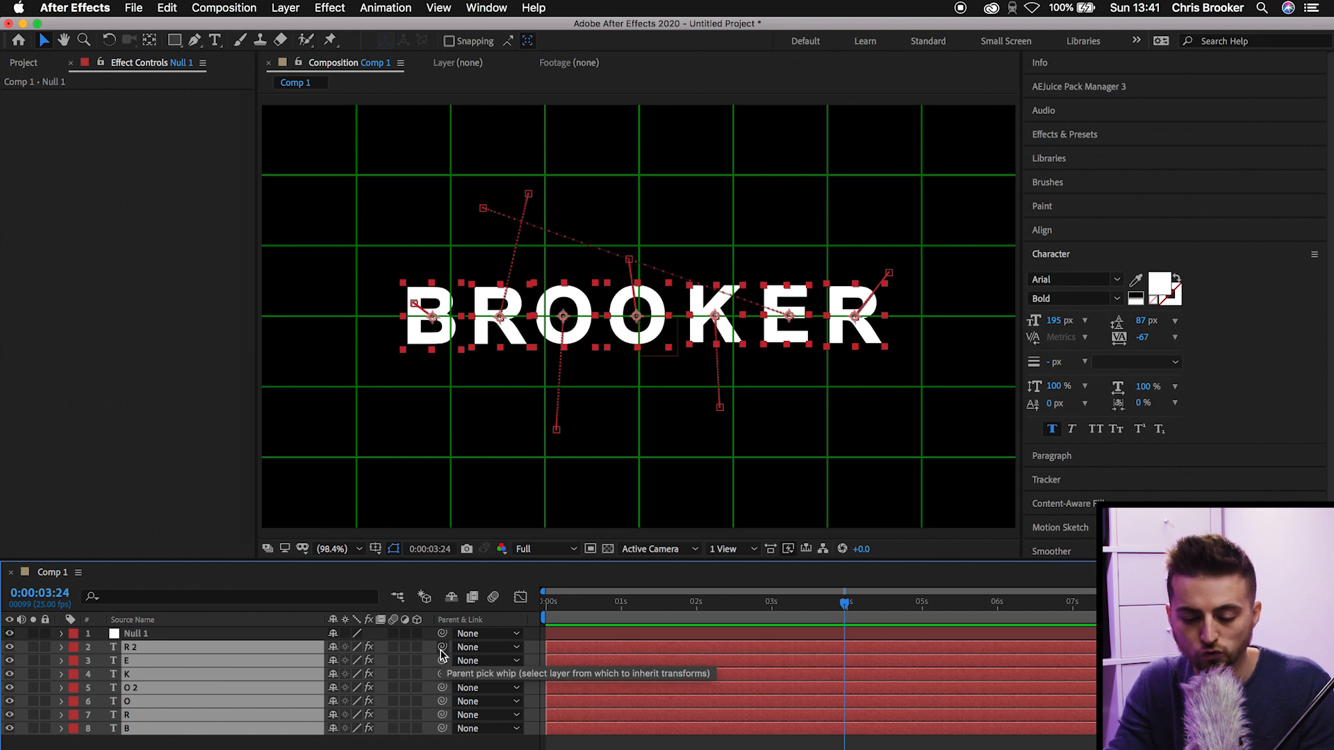
drag(178, 649, 110, 634)
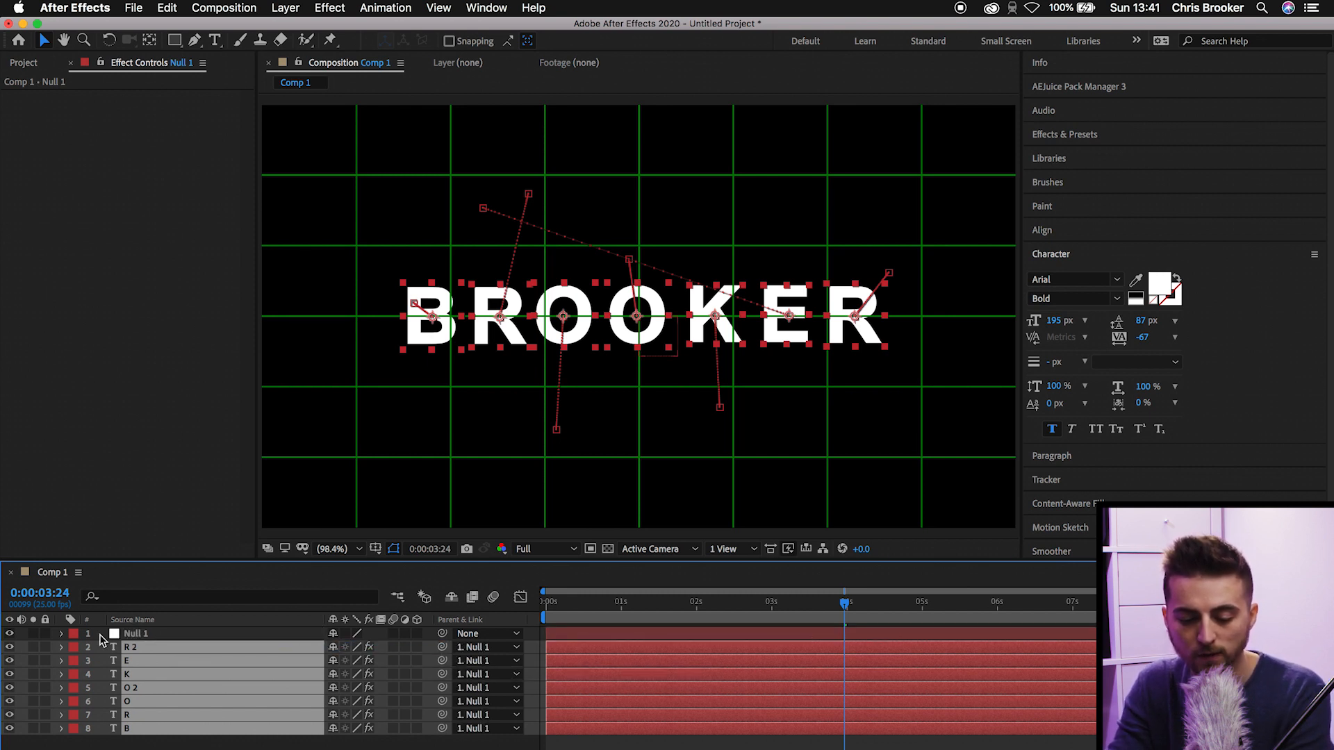
- Reduce the null's scale to 91% and set a scale keyframe for it at 0 seconds
click(62, 633)
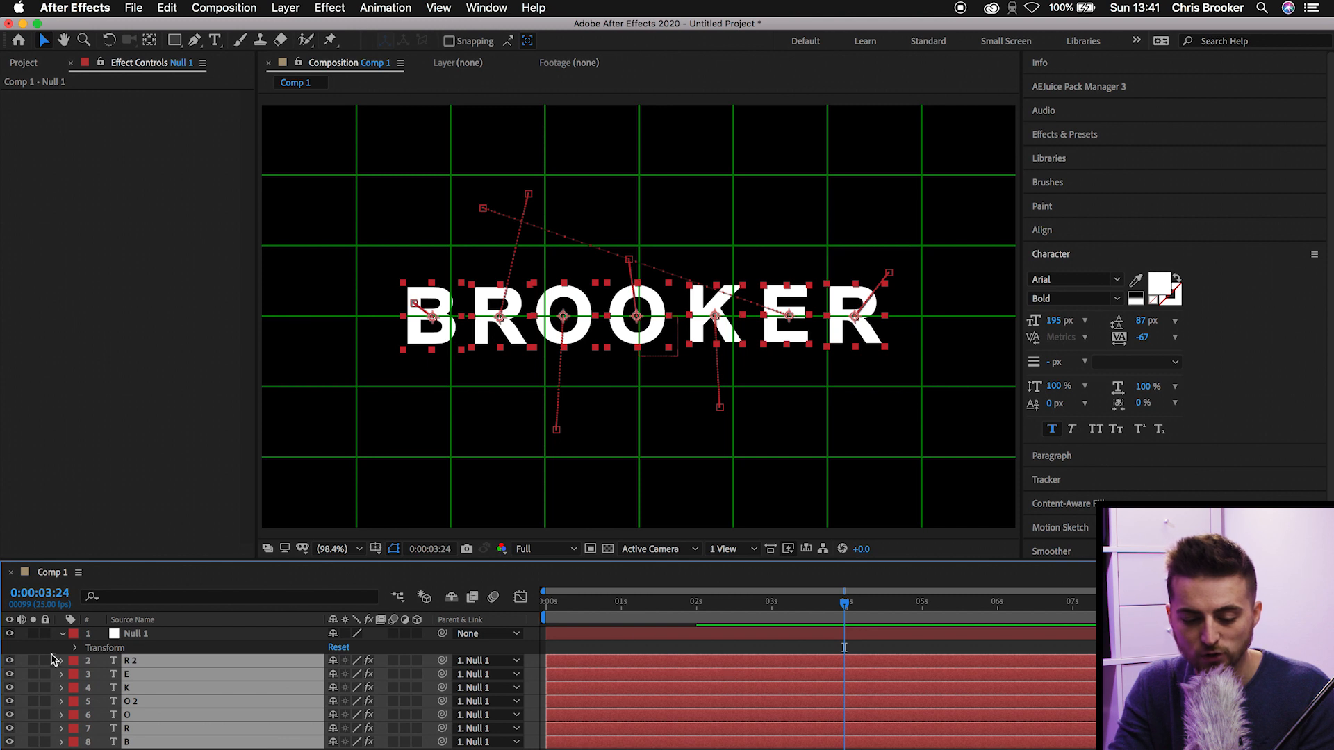
click(75, 649)
drag(355, 688, 334, 685)
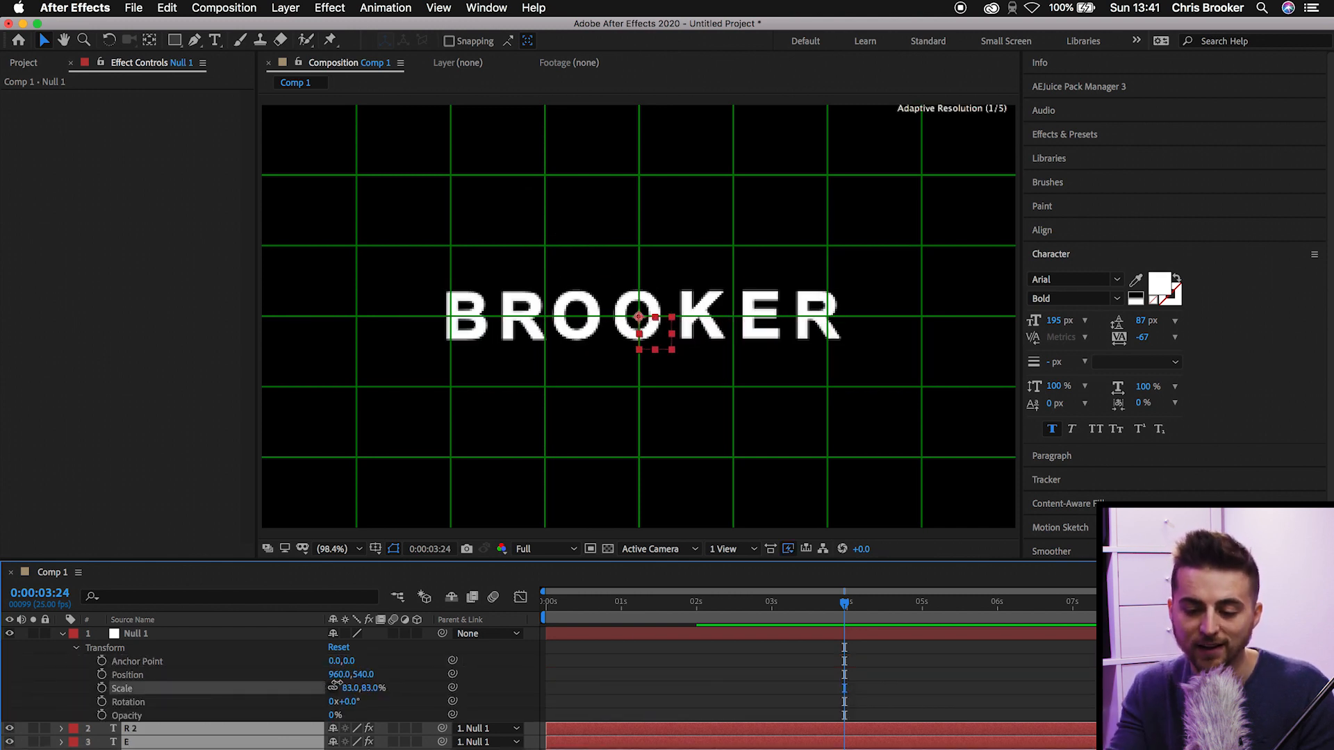
drag(368, 675, 336, 676)
key(Home)
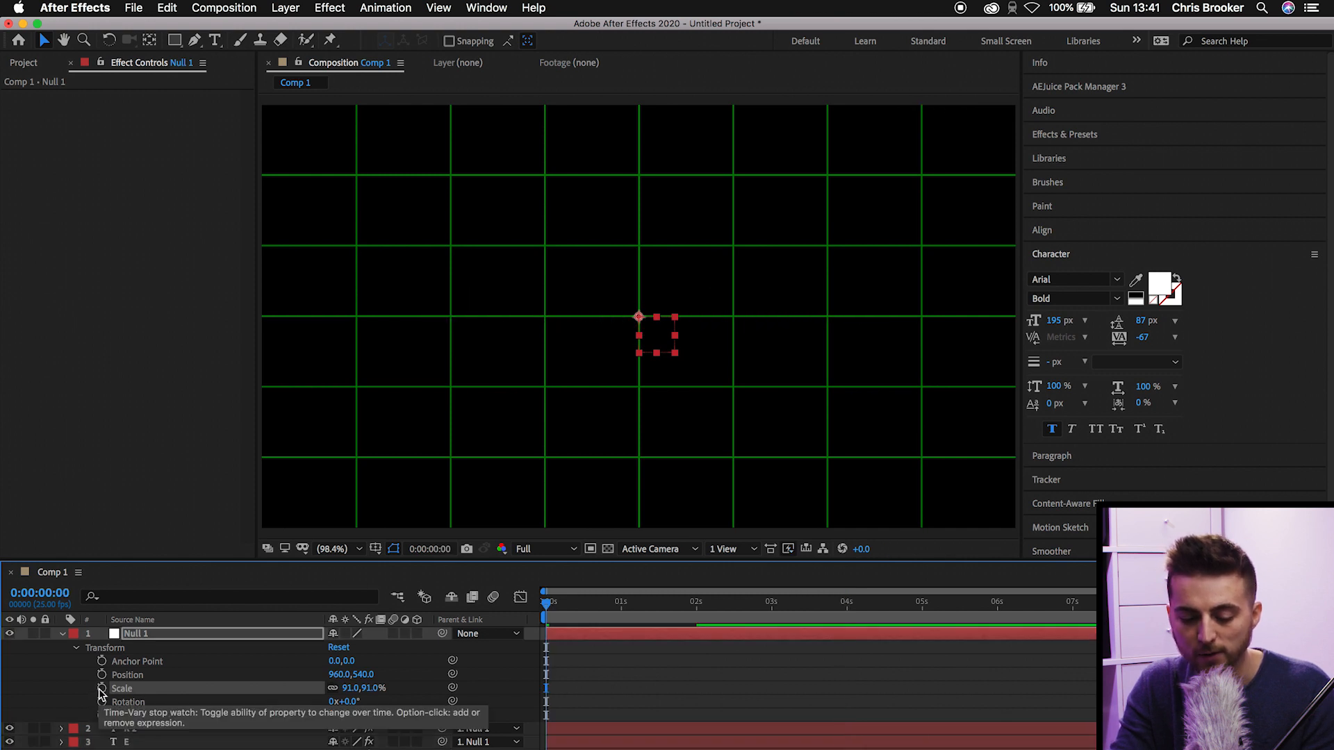
click(101, 689)
- Add a second scale keyframe with a smaller value to the null at about 6 seconds, and go back to the start
drag(844, 605, 1012, 610)
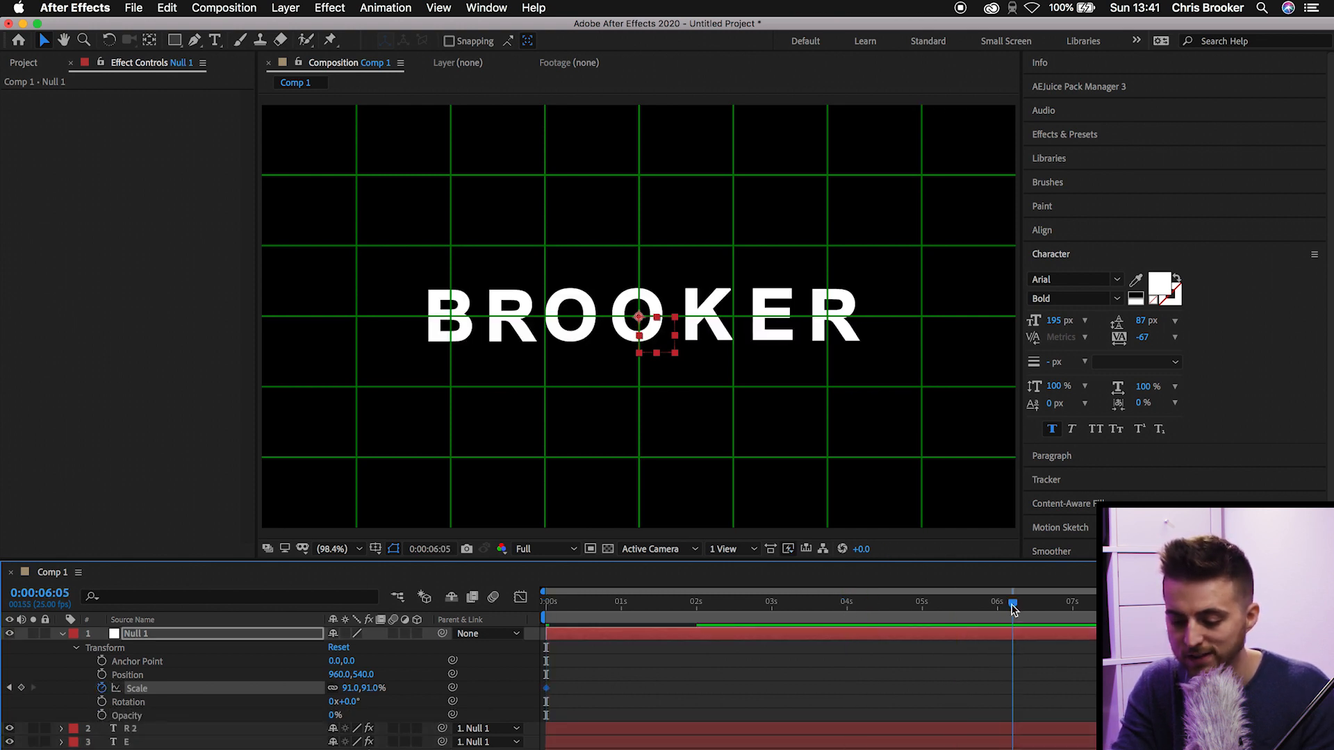
drag(351, 688, 331, 688)
click(676, 665)
key(Home)
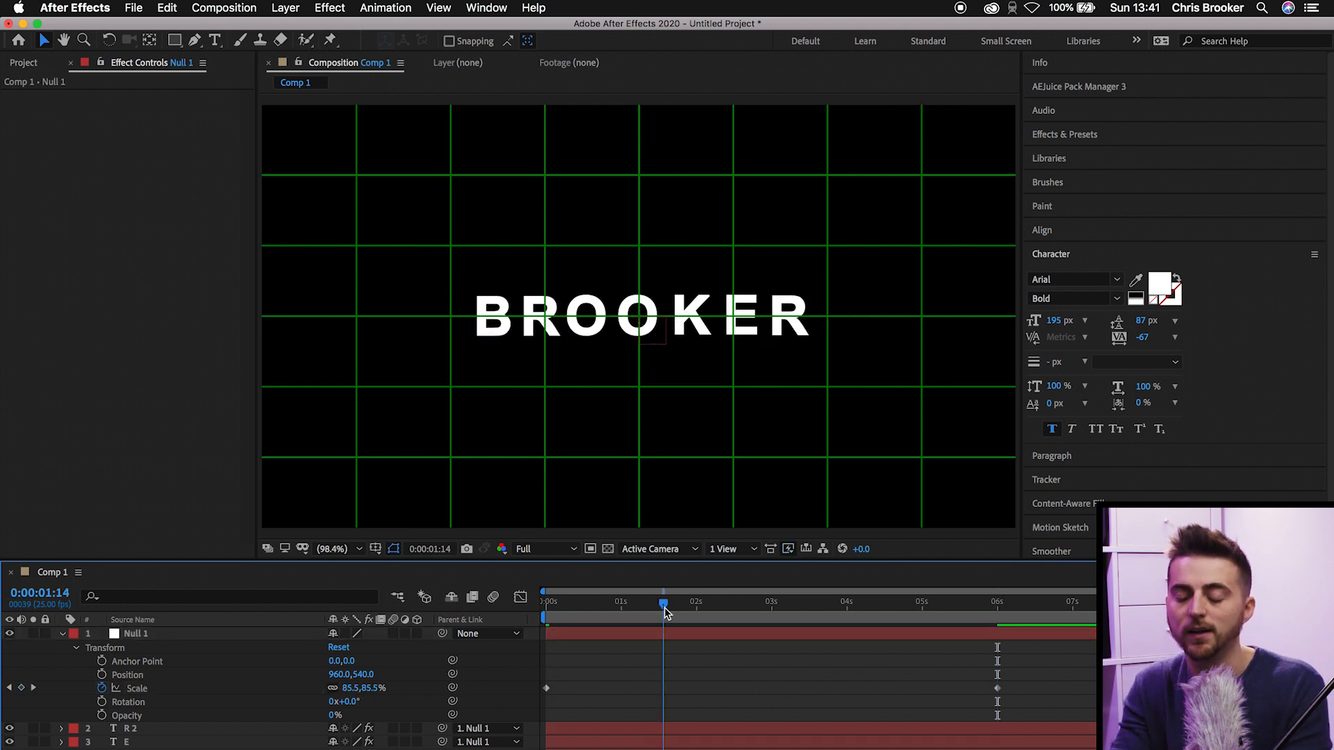